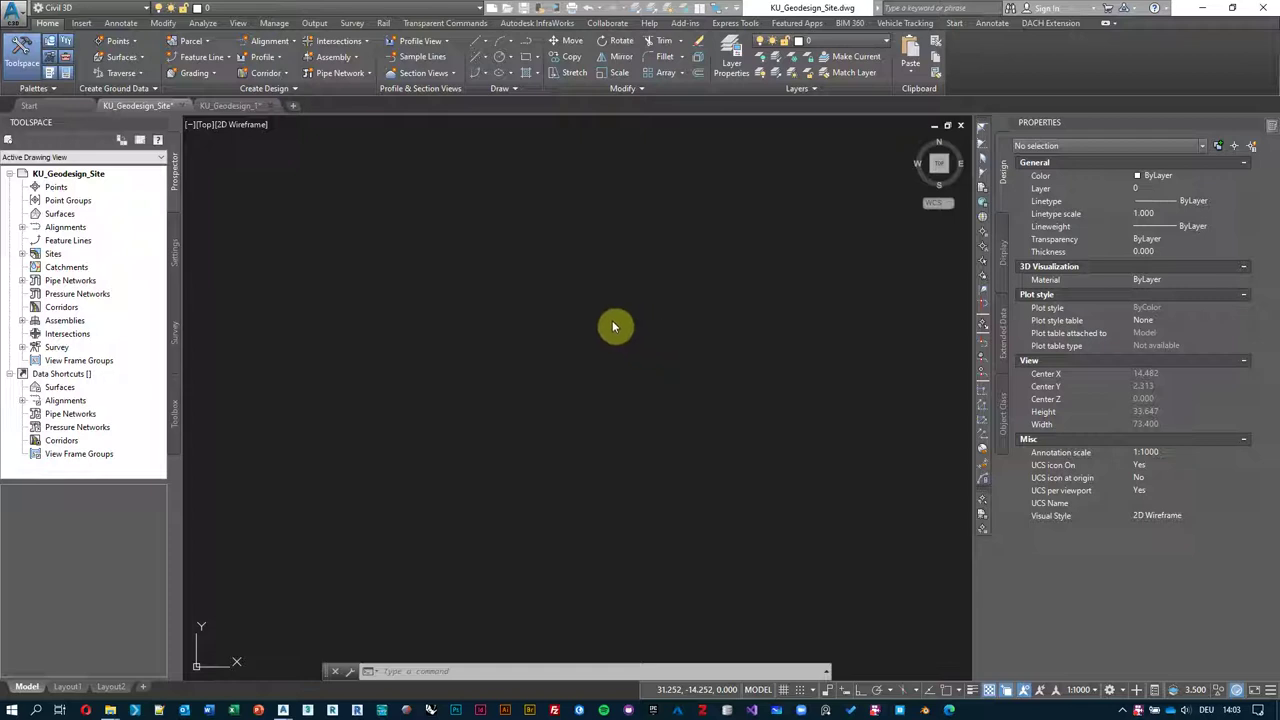
- Draw the first polyline diagonally from lower right to upper left with PL
click(525, 334)
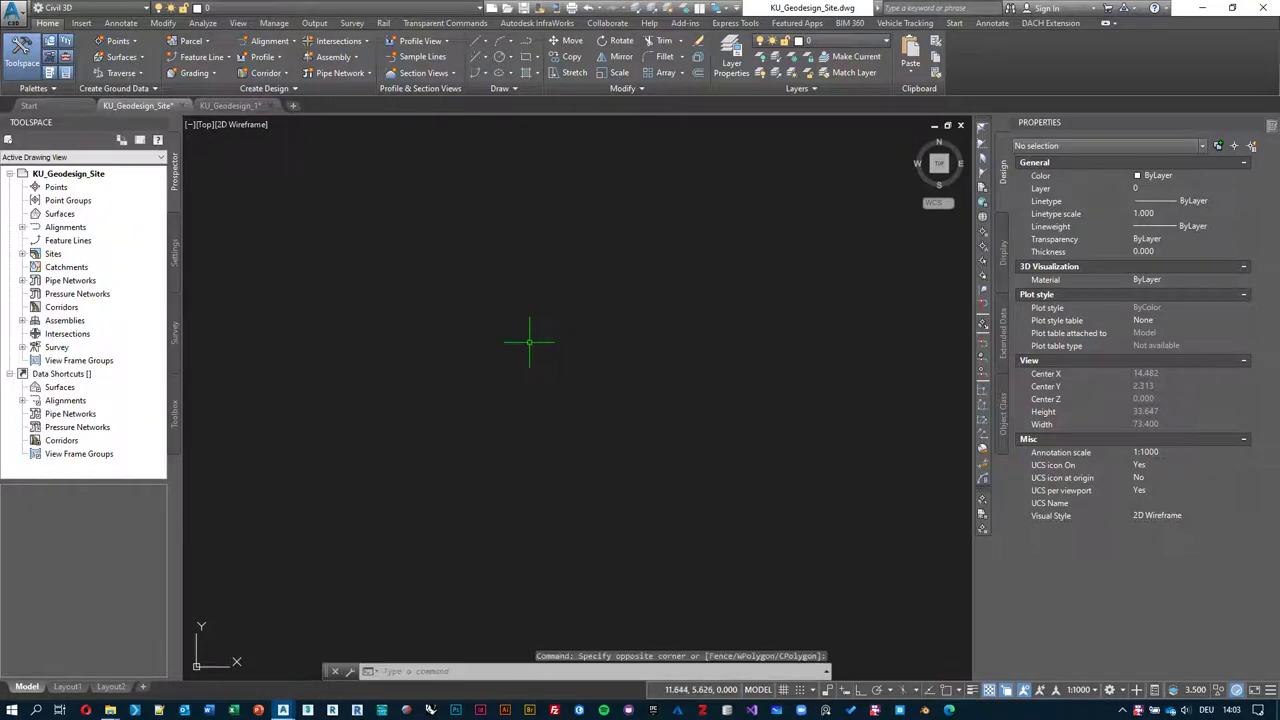
key(Escape)
text(pl)
key(Return)
click(680, 443)
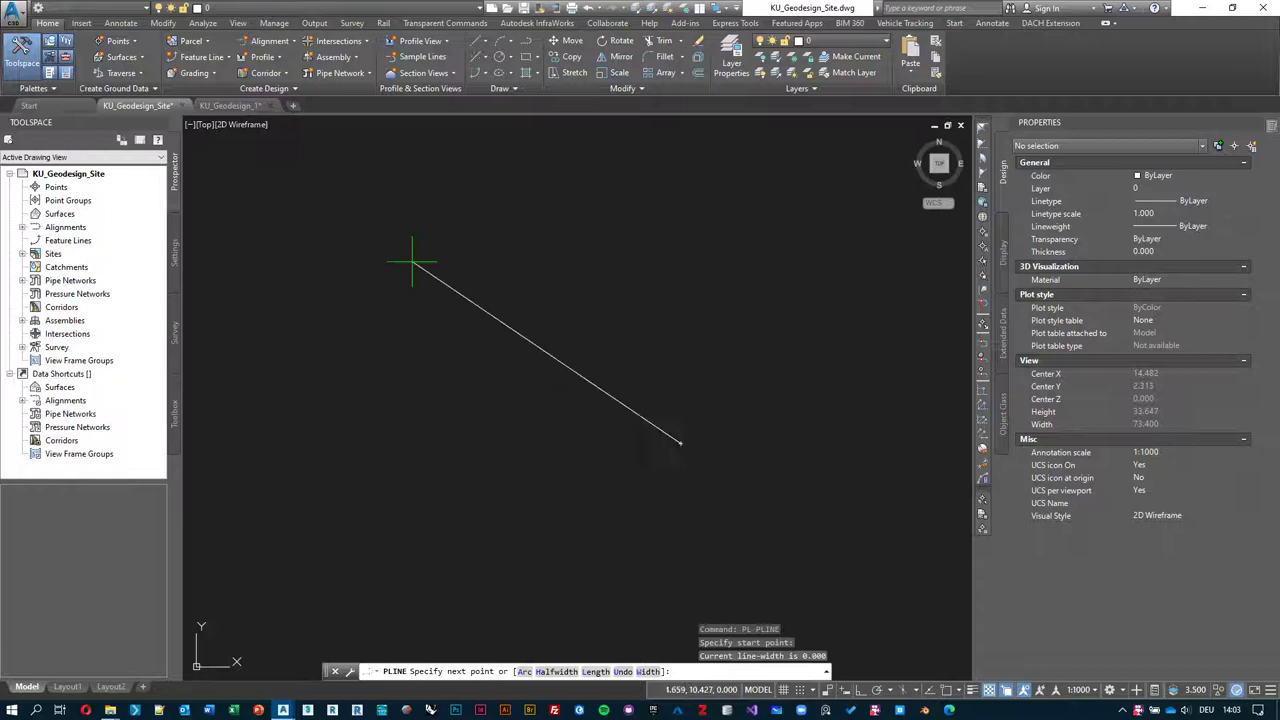
click(310, 213)
key(Return)
- Draw a second polyline from lower left to upper right, crossing the first in an X
key(Return)
click(346, 432)
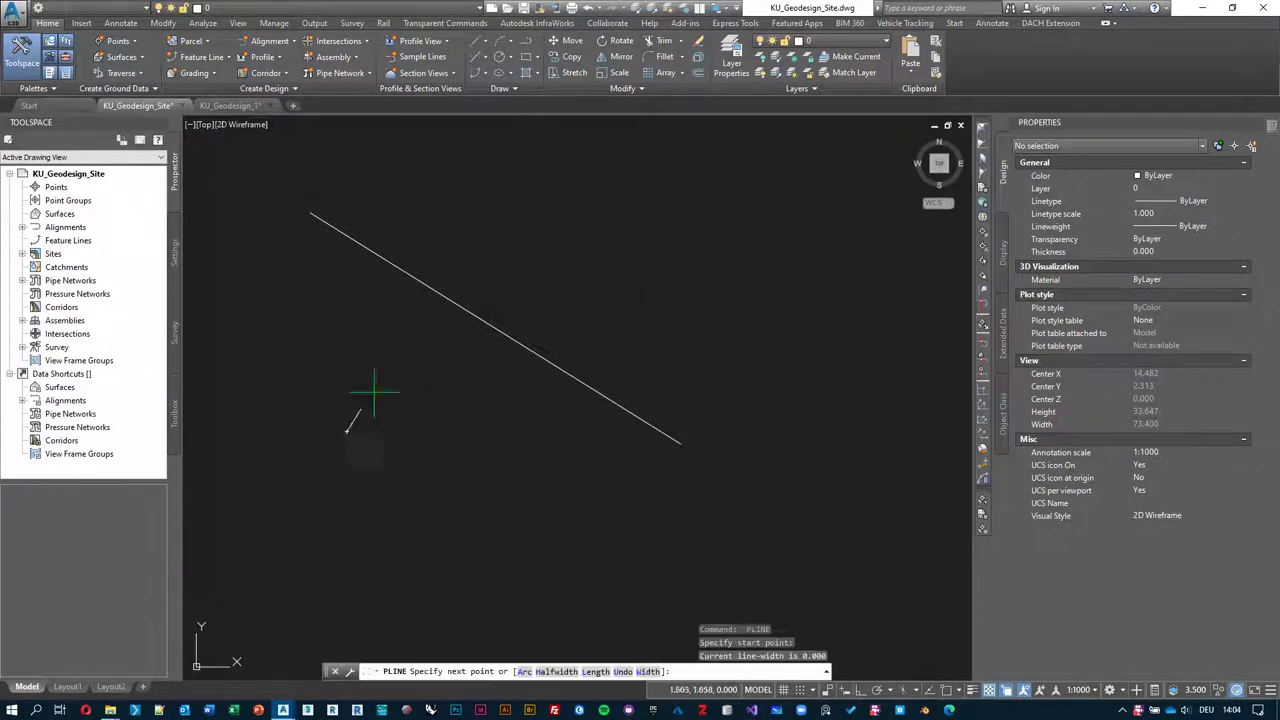
click(607, 176)
key(Return)
middle_drag(450, 416, 543, 445)
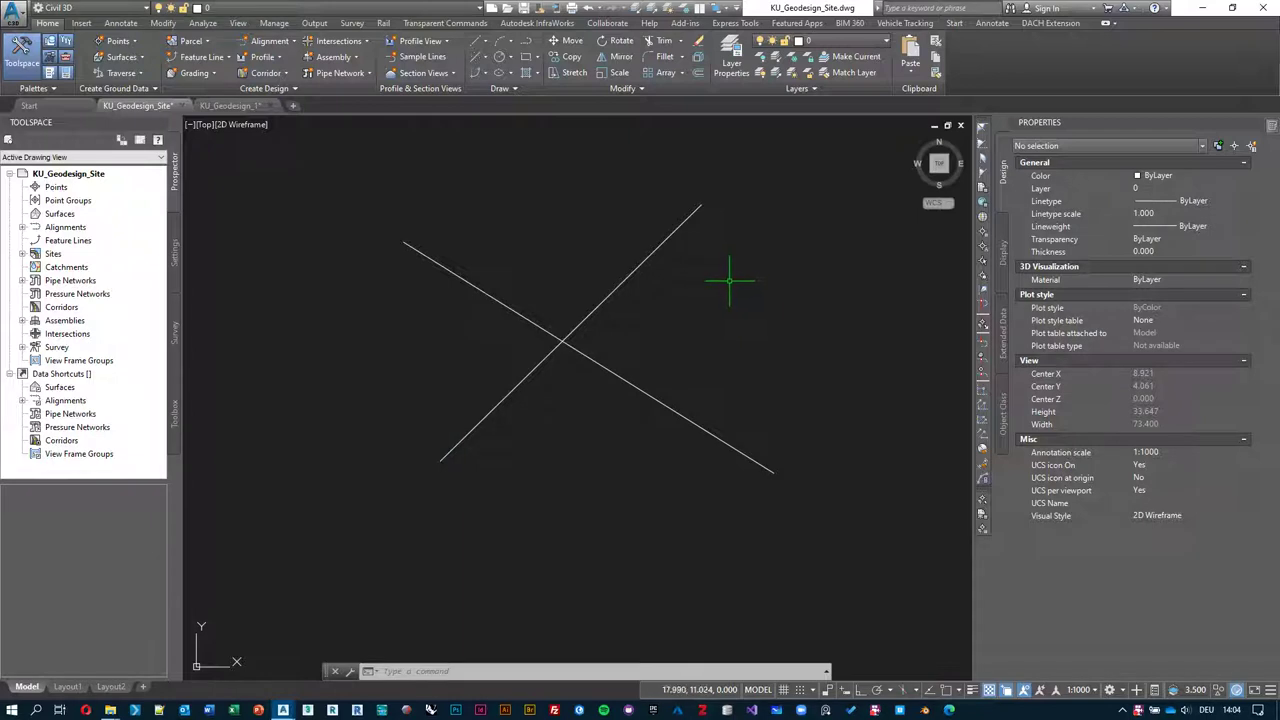
- Convert the descending polyline into a feature line on Site 1
click(689, 355)
click(620, 429)
click(215, 60)
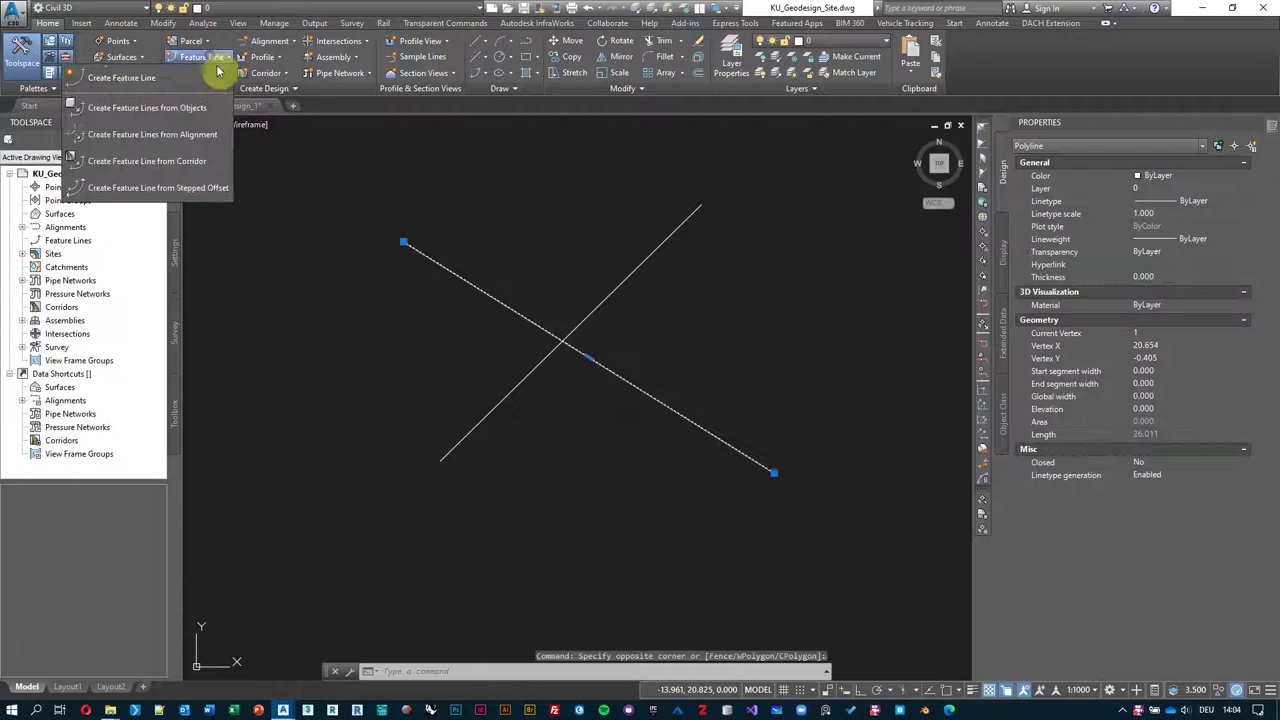
click(194, 108)
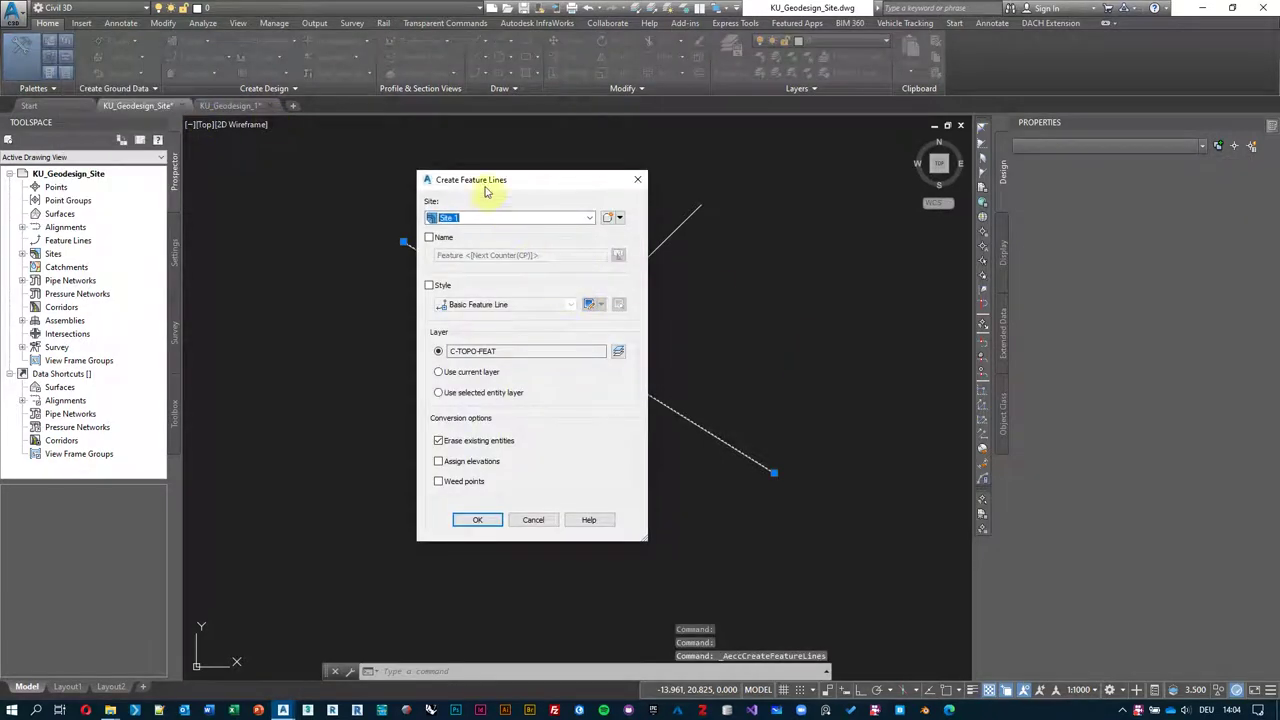
click(477, 519)
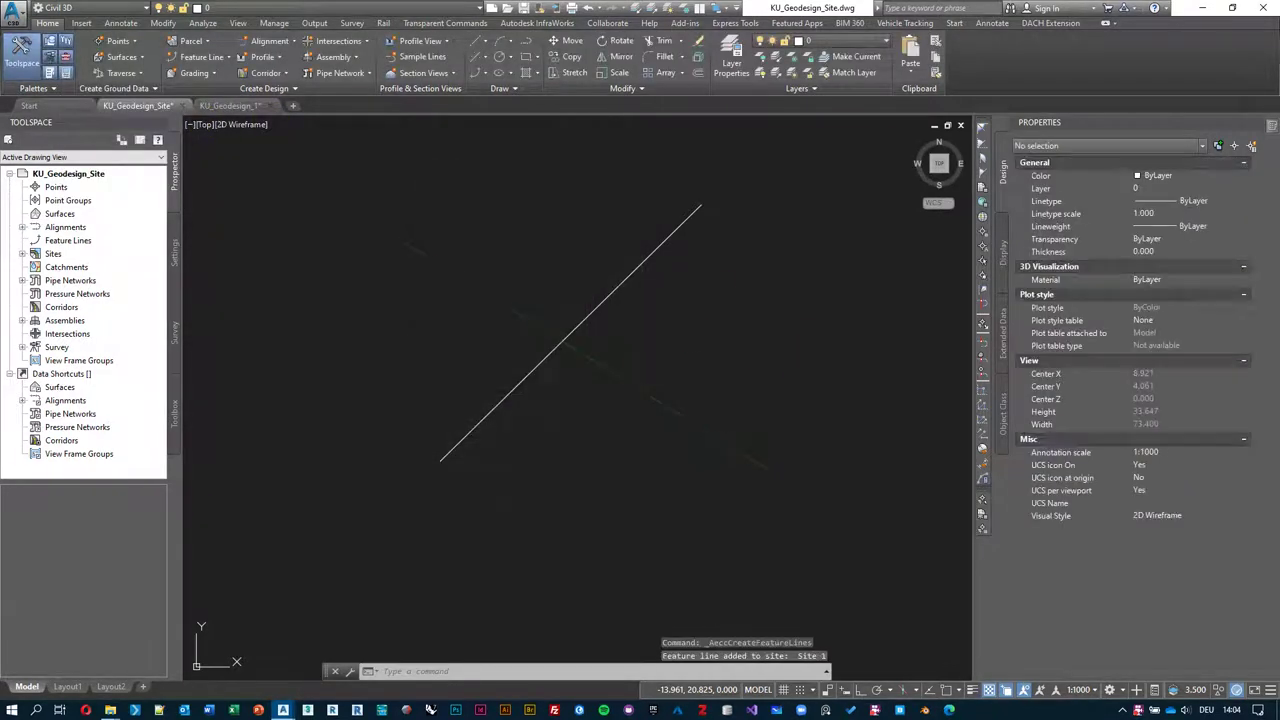
- Set the new feature line's station elevations to 5 m in the Elevation Editor
click(676, 310)
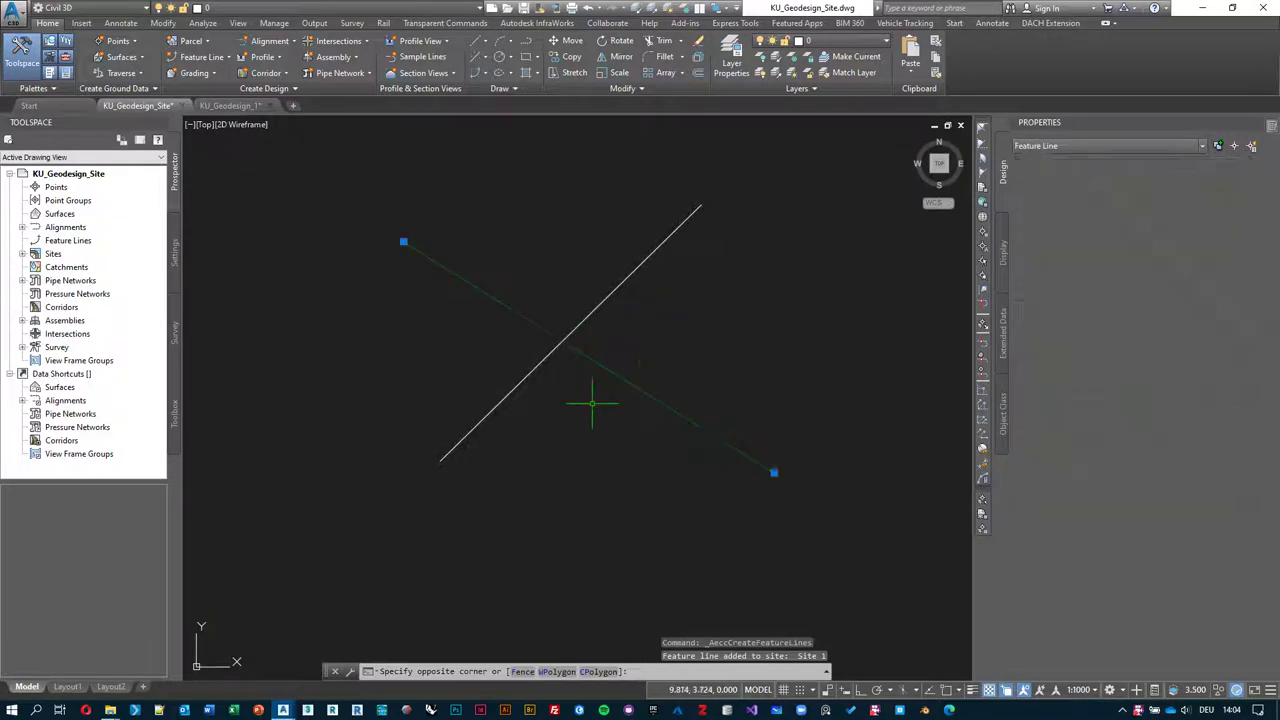
click(592, 404)
click(600, 55)
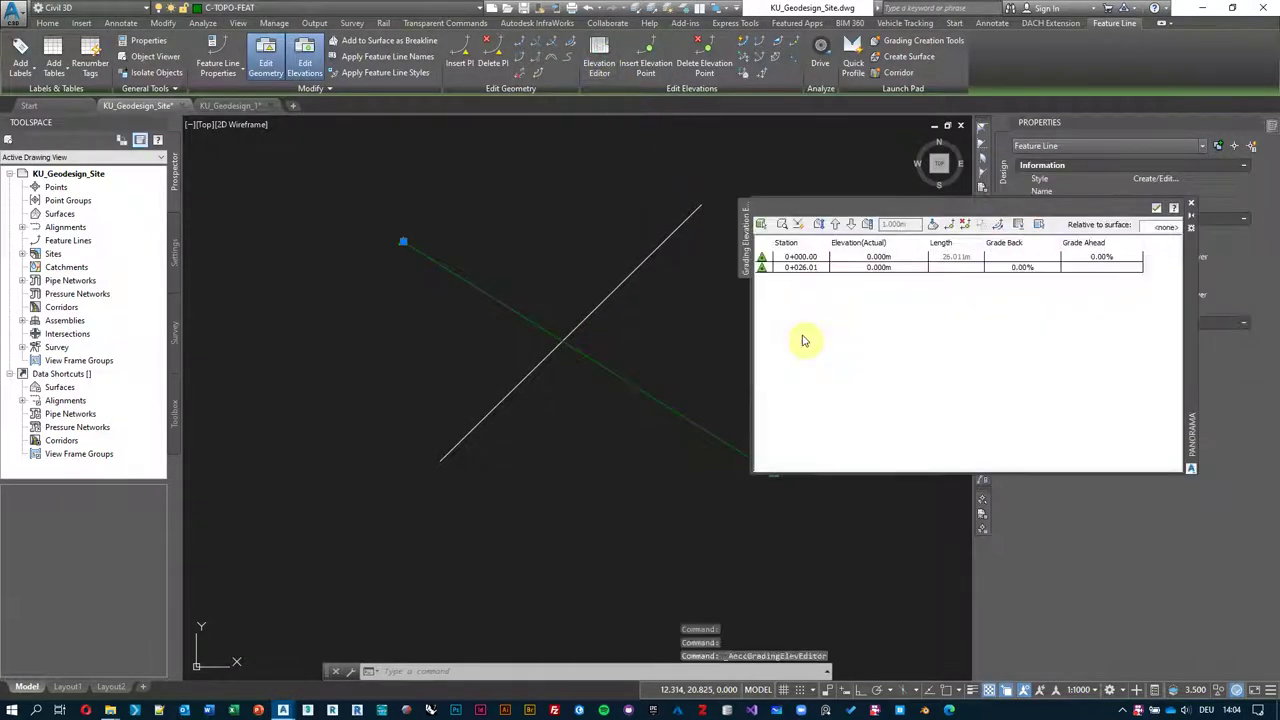
click(910, 258)
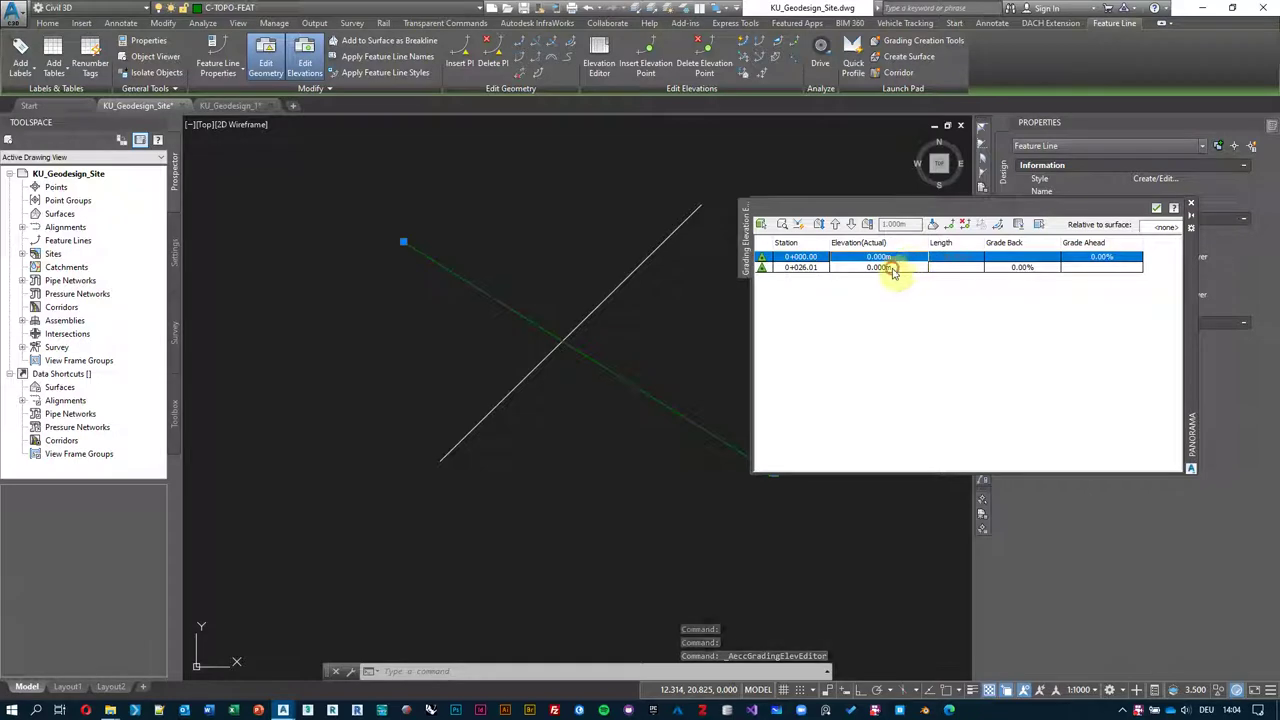
double_click(888, 267)
text(5)
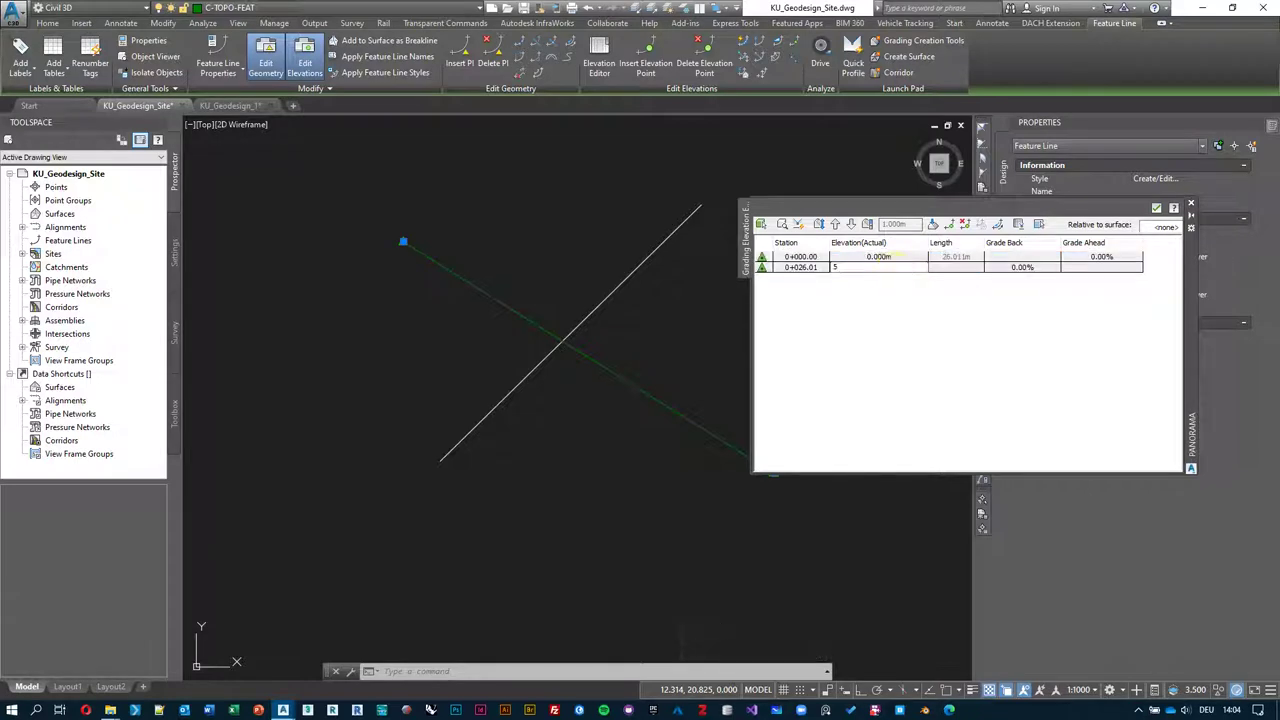
key(Return)
click(1156, 208)
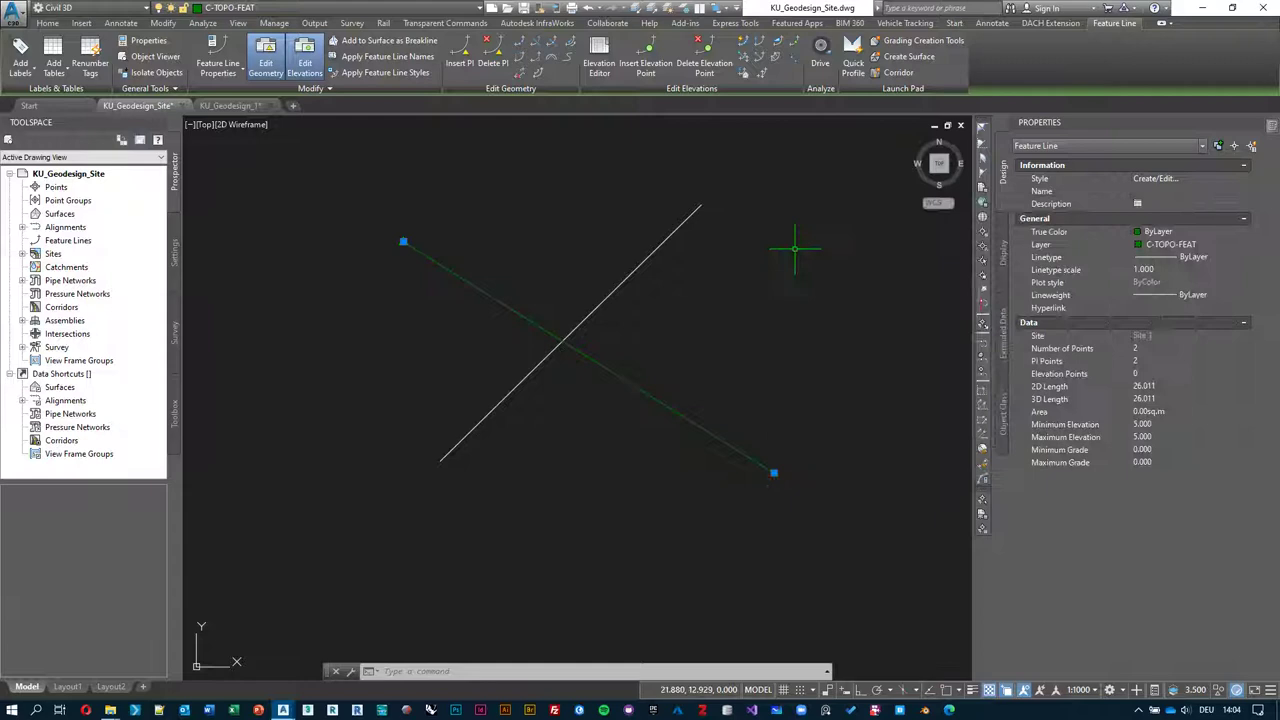
- Convert the rising polyline into a second feature line on Site 1
key(Escape)
click(670, 305)
click(576, 253)
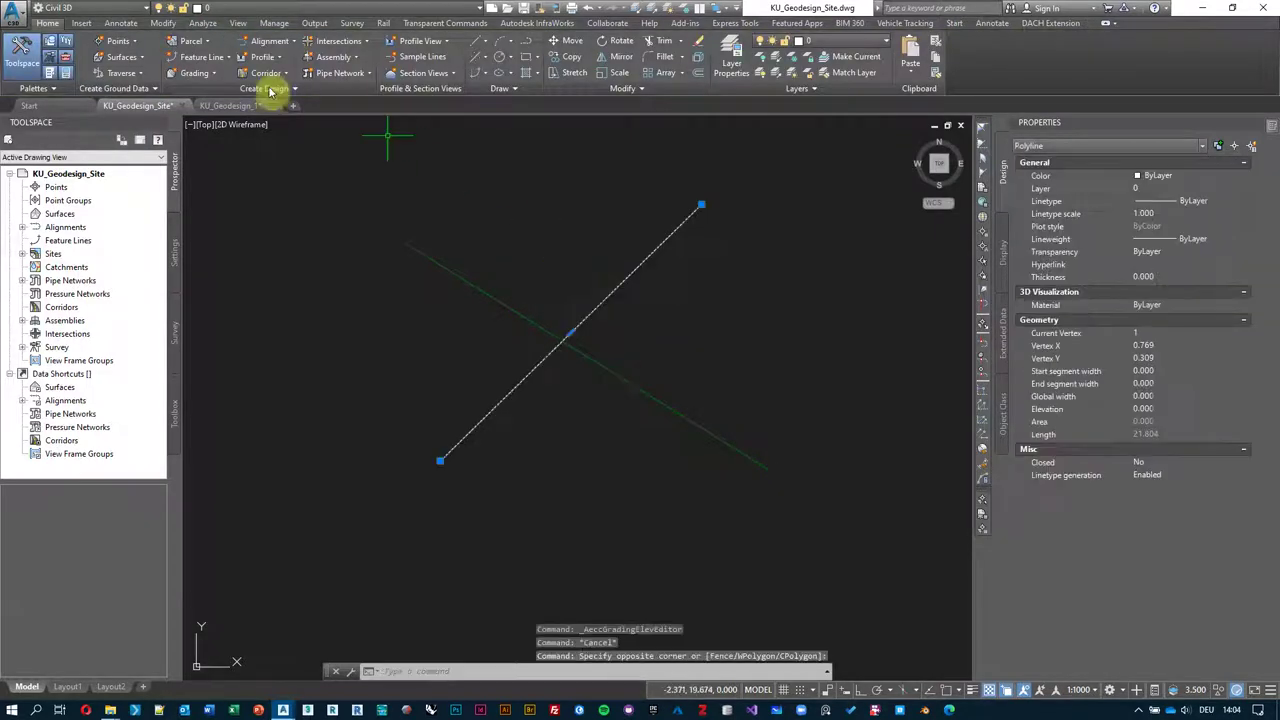
click(200, 57)
click(200, 108)
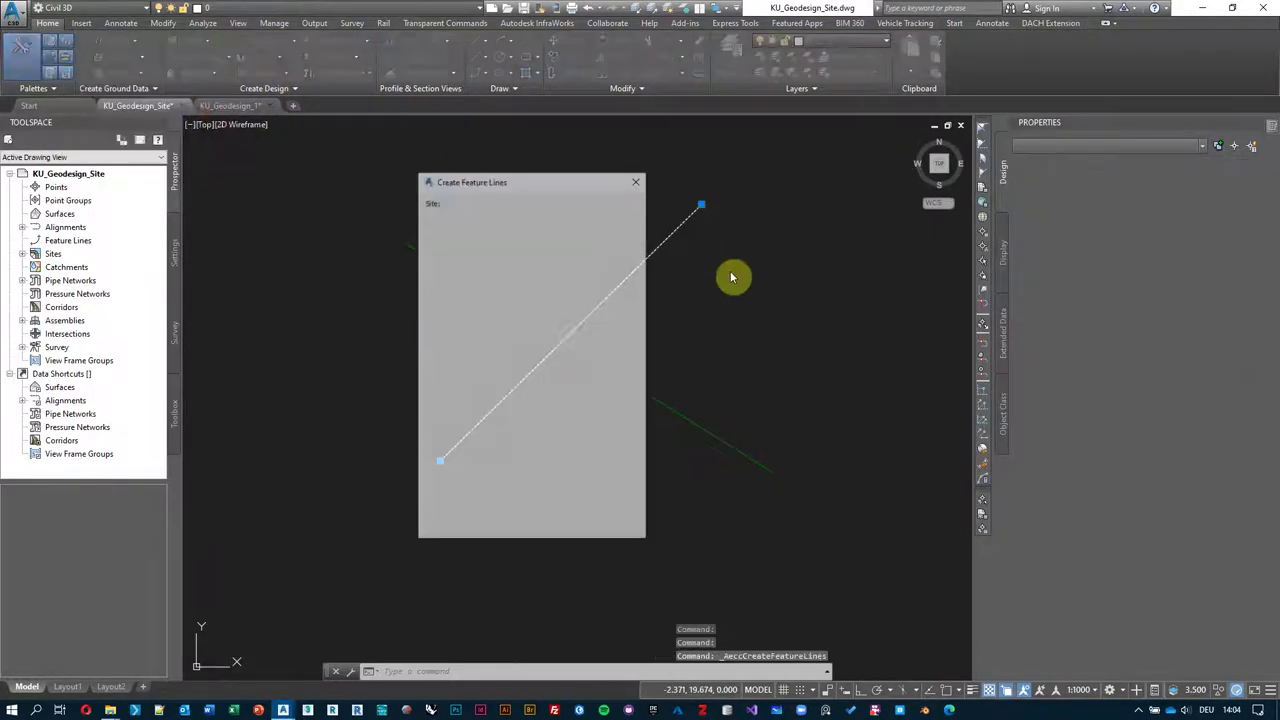
click(490, 519)
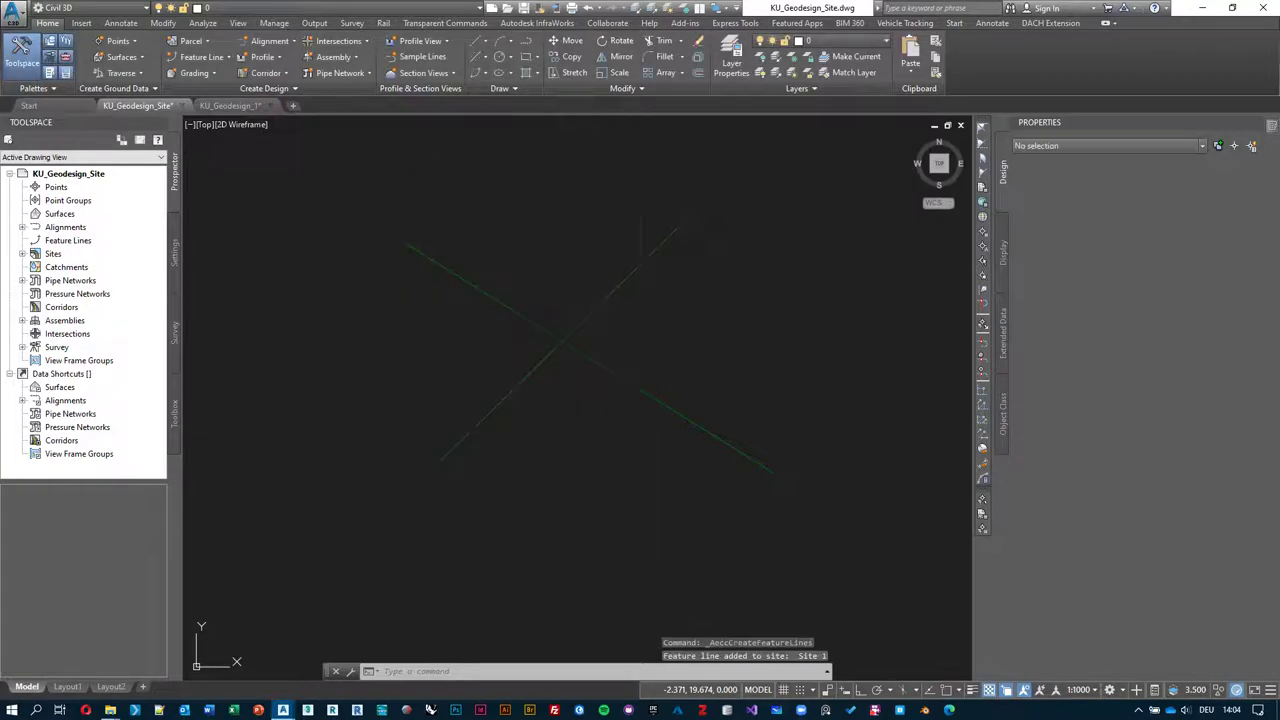
- Set all three stations of the second feature line to 3 m elevation
click(580, 229)
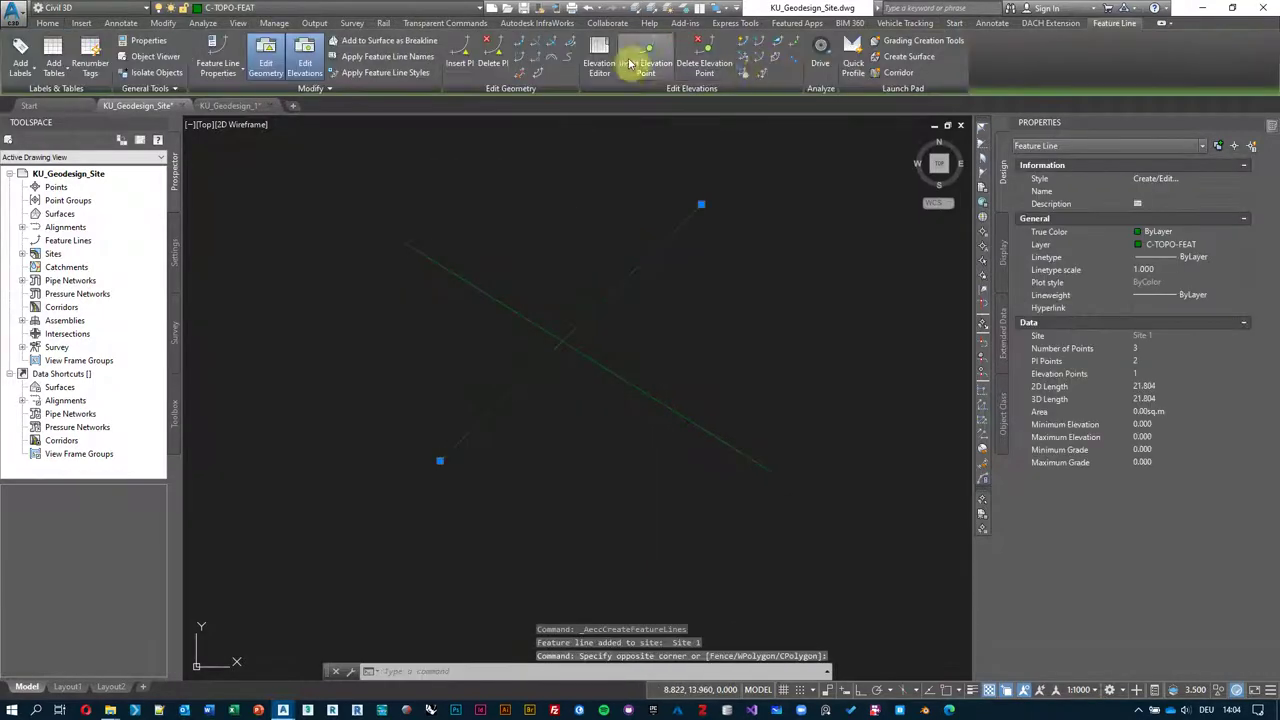
click(602, 63)
drag(867, 258, 894, 280)
click(902, 280)
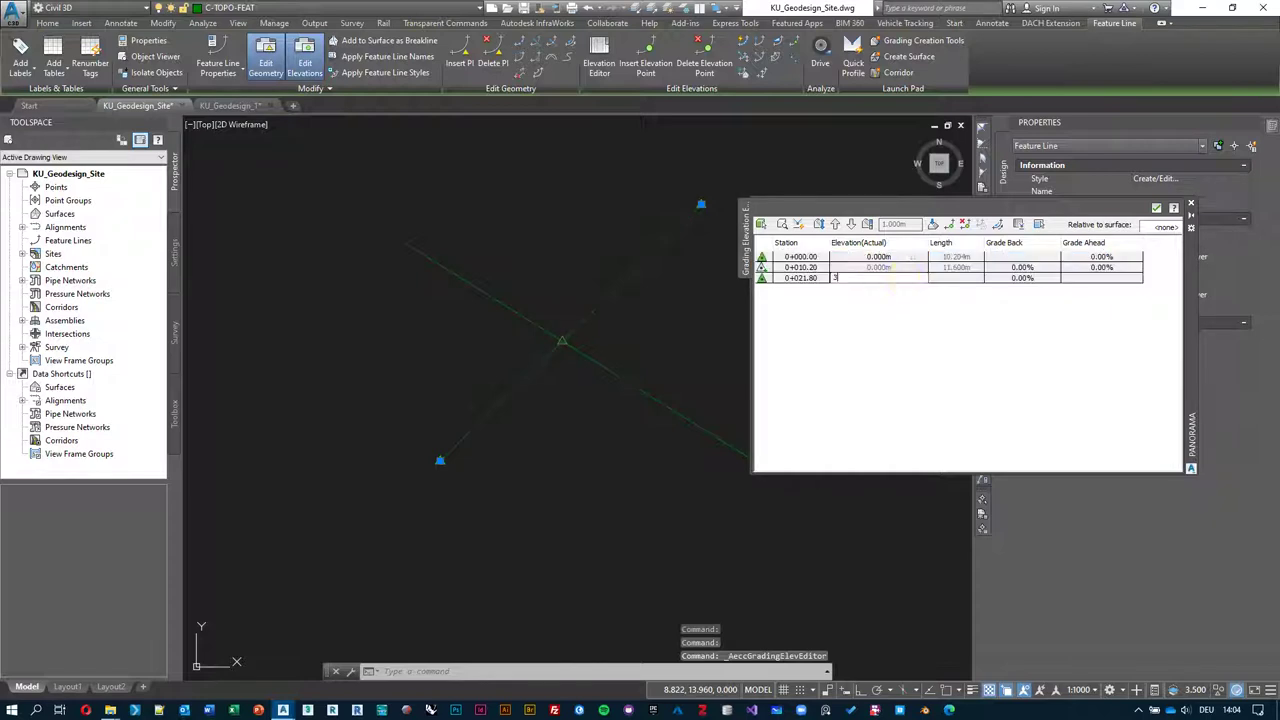
text(3)
key(Return)
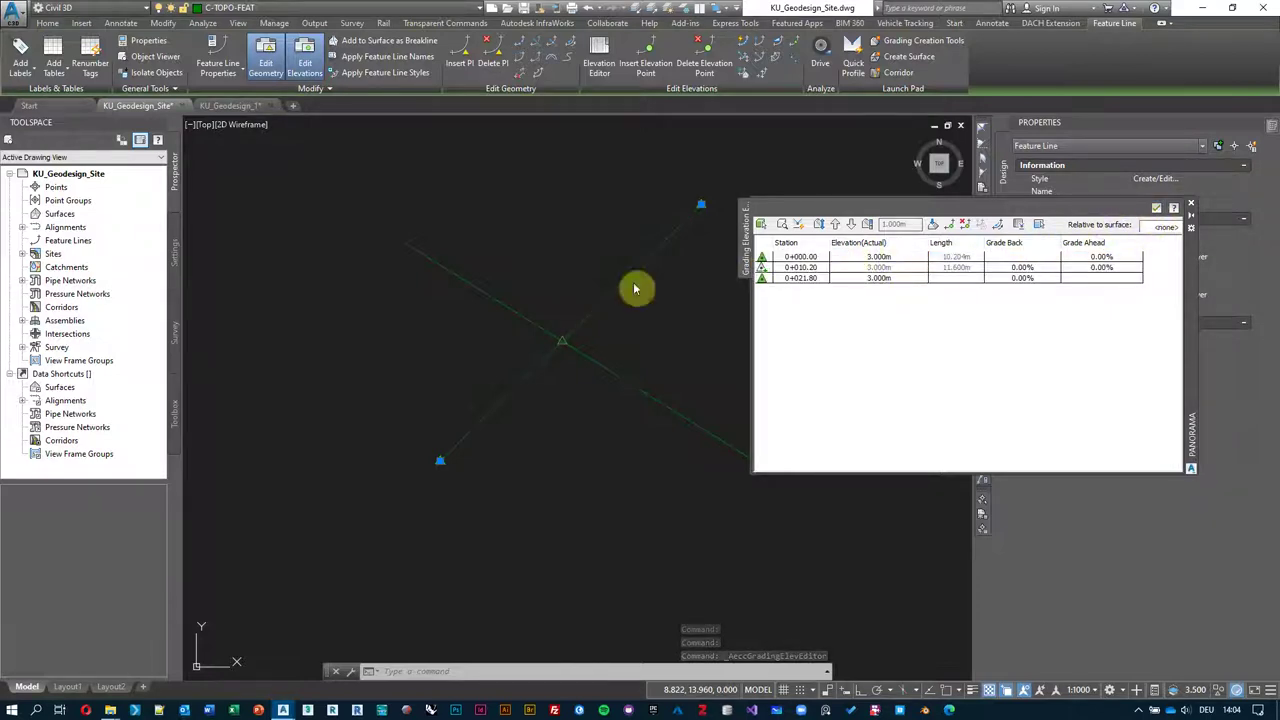
middle_drag(634, 289, 585, 296)
key(Escape)
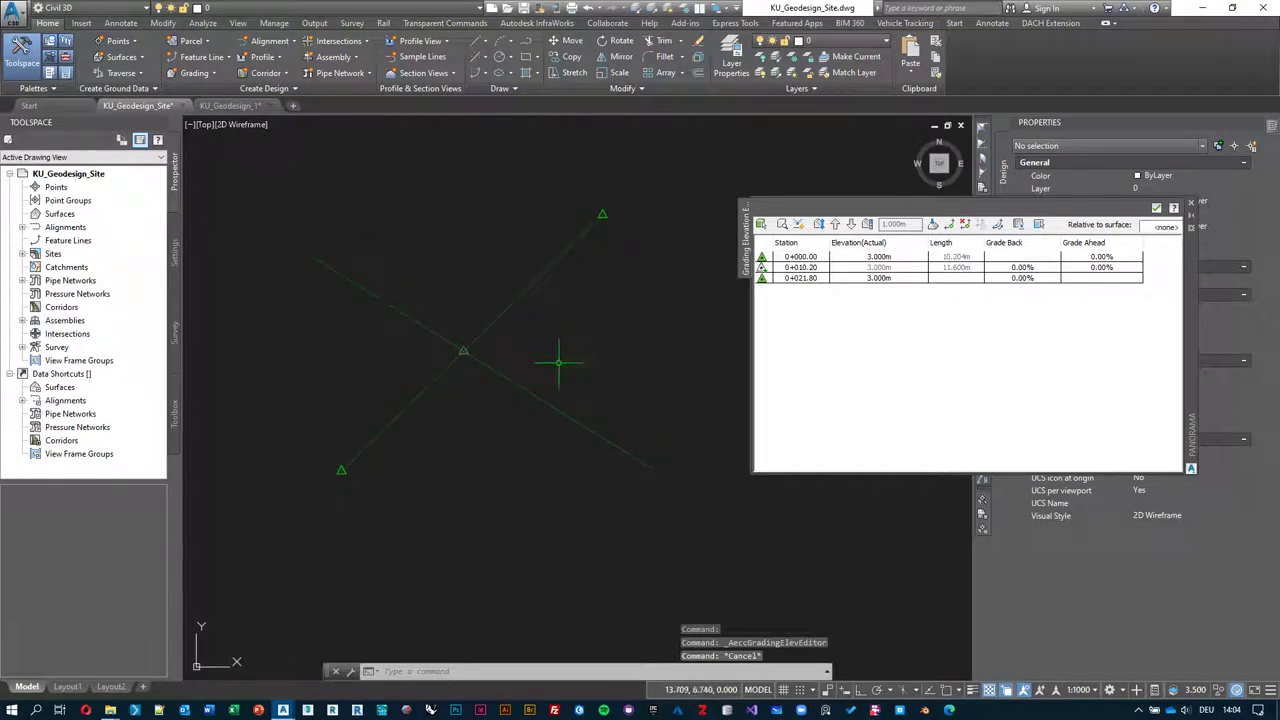
drag(559, 362, 512, 420)
key(Escape)
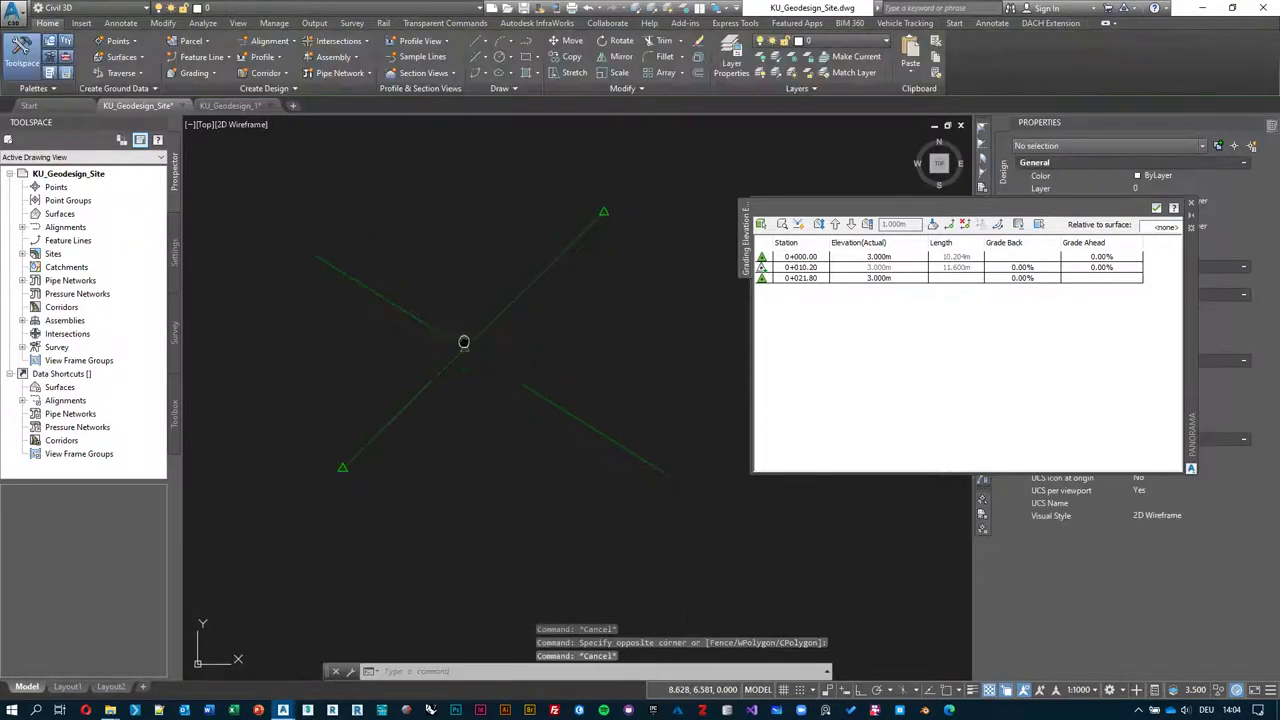
click(1156, 207)
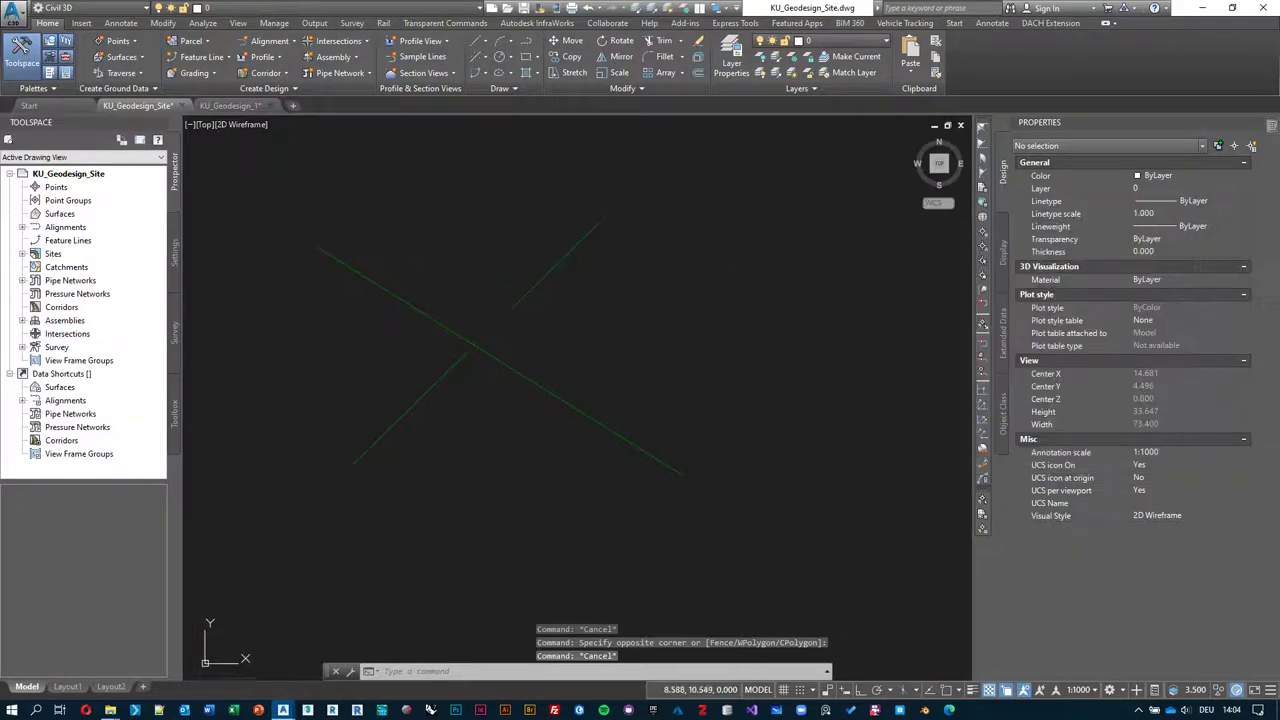
drag(537, 360, 420, 294)
right_click(463, 217)
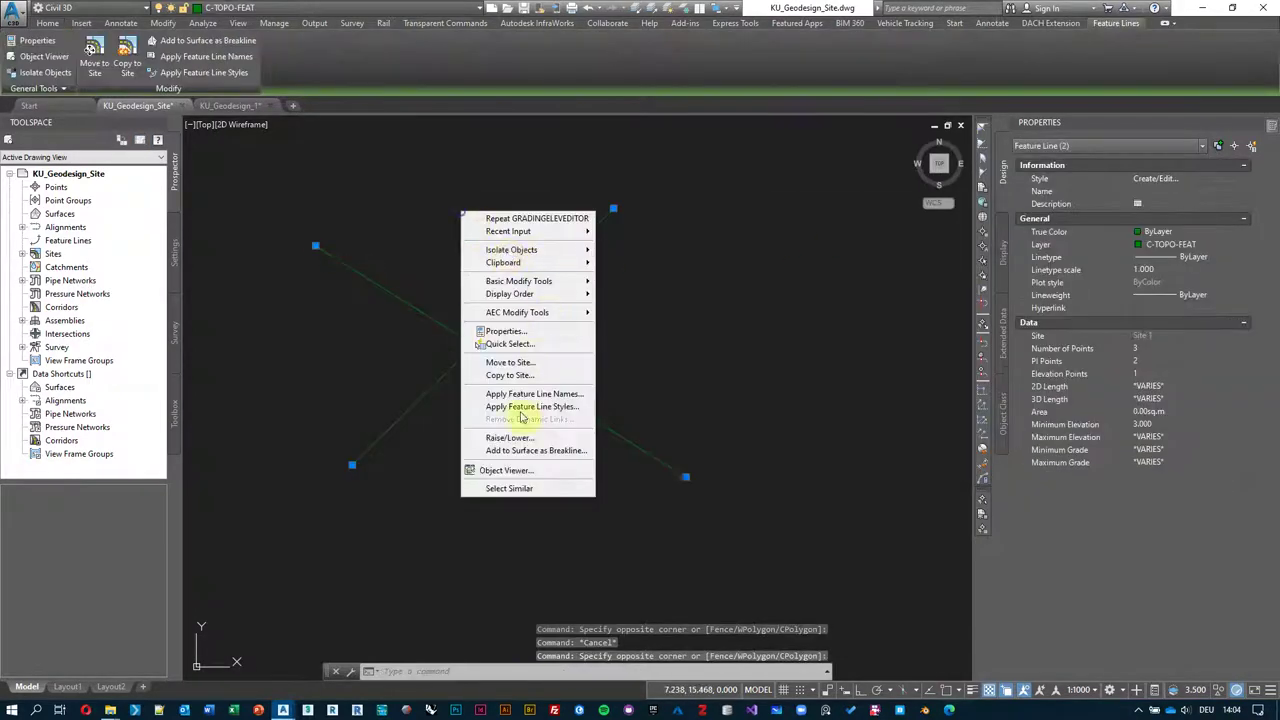
click(523, 468)
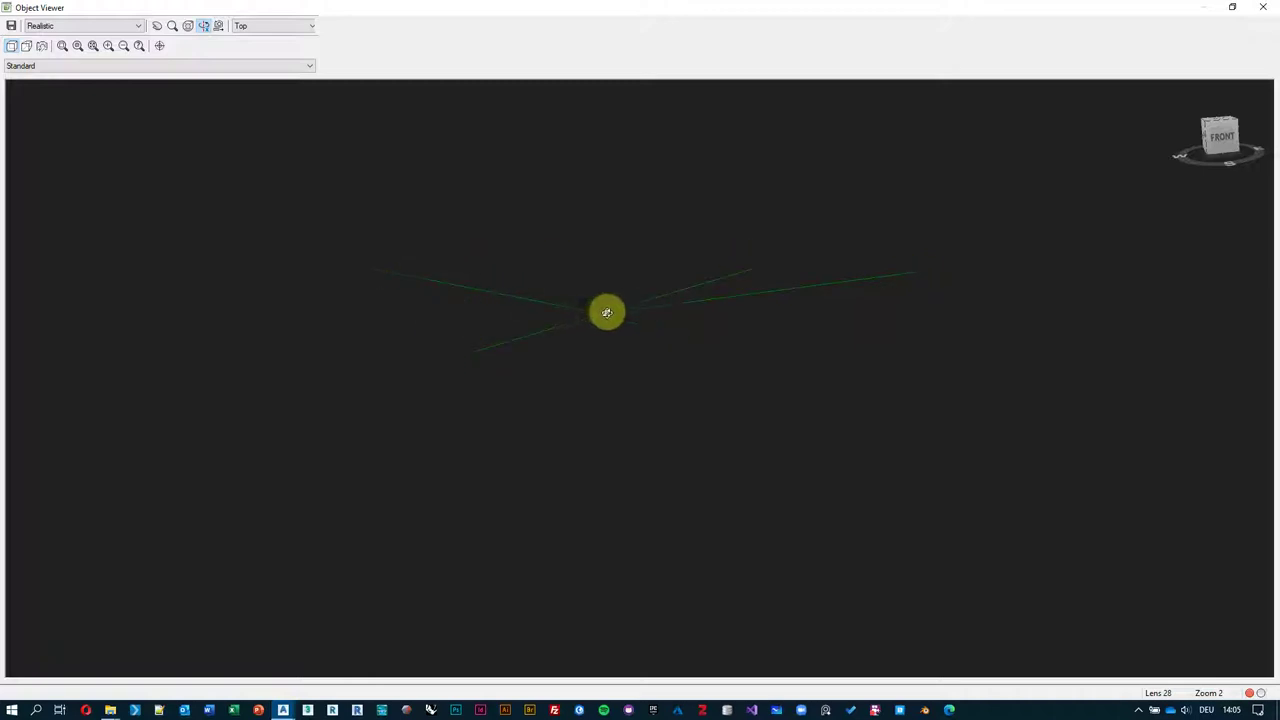
click(1263, 7)
mouse_move(628, 362)
middle_down()
mouse_move(660, 346)
mouse_move(517, 309)
middle_up()
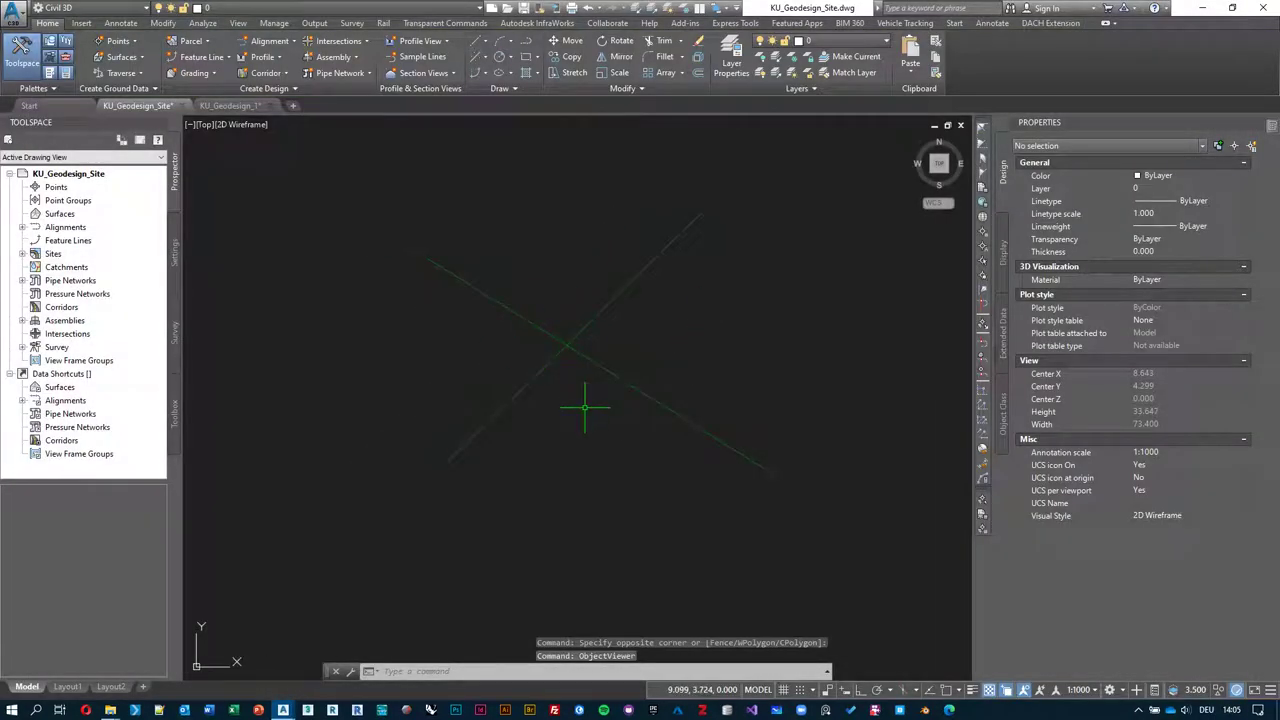
- Review the 5 m line's stations 0+014.86 and 0+026.01, then load the 3 m feature line
click(678, 343)
click(603, 418)
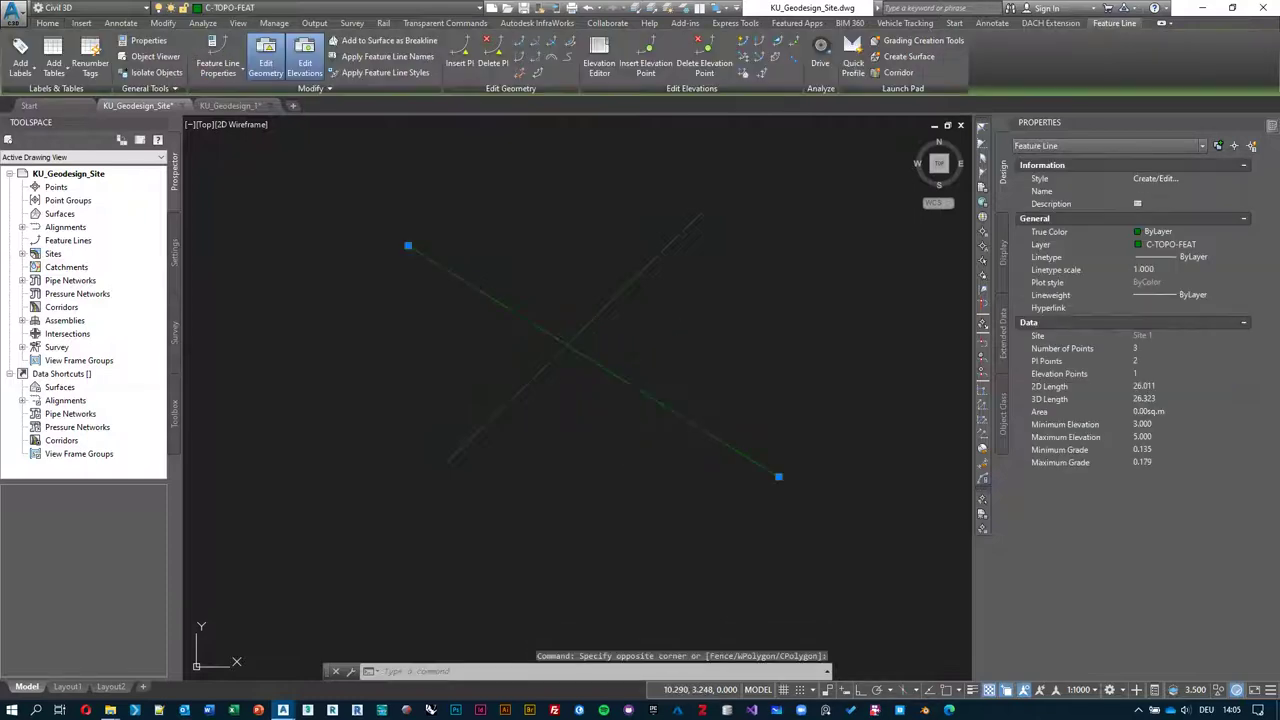
click(598, 57)
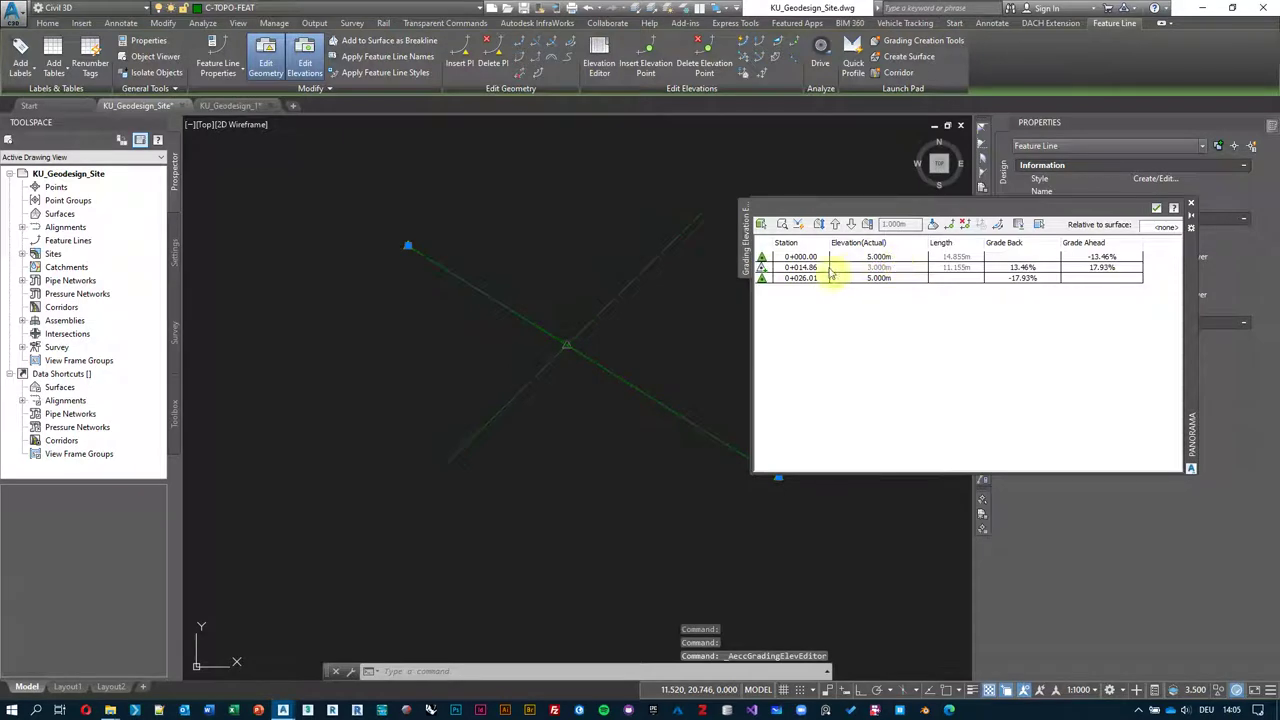
click(904, 270)
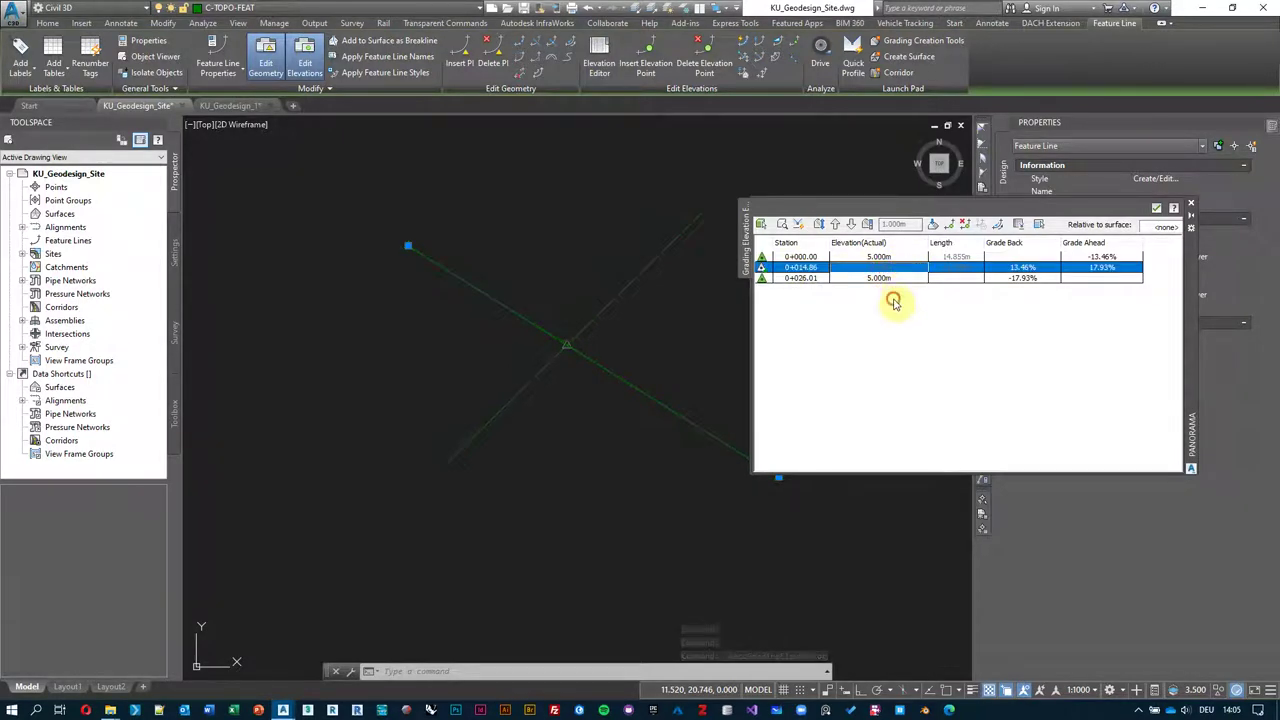
click(880, 279)
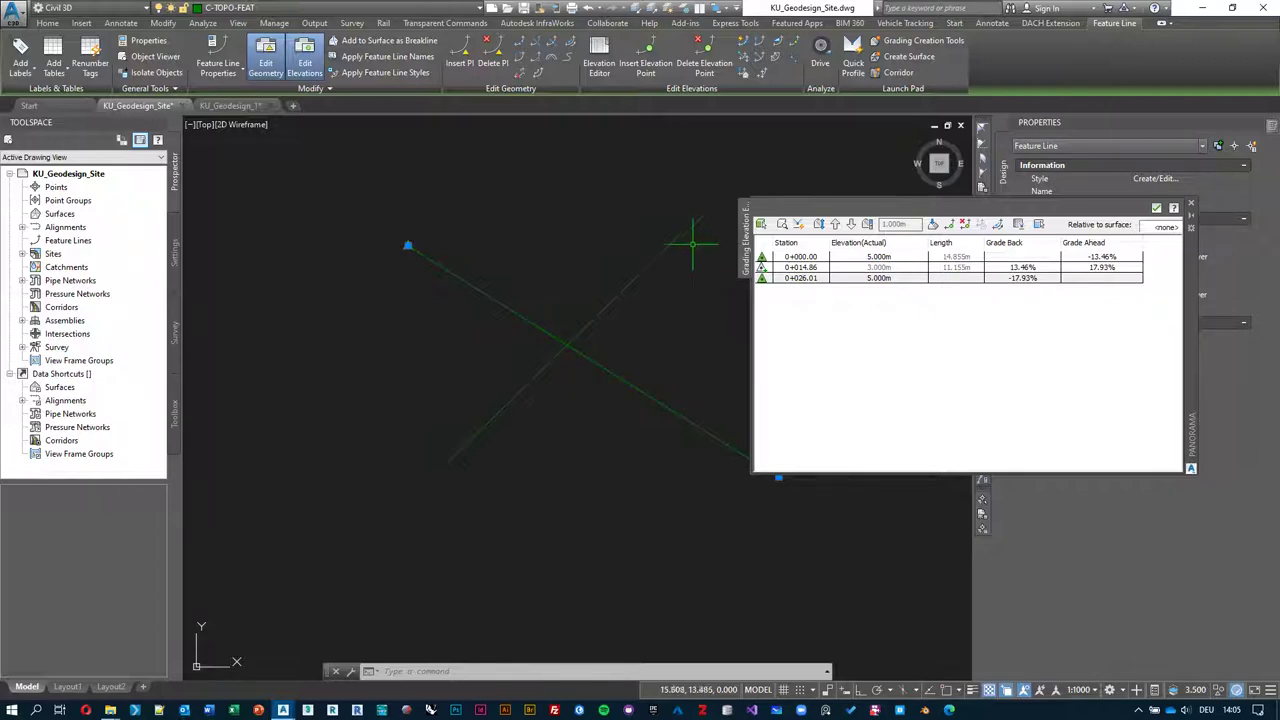
click(764, 226)
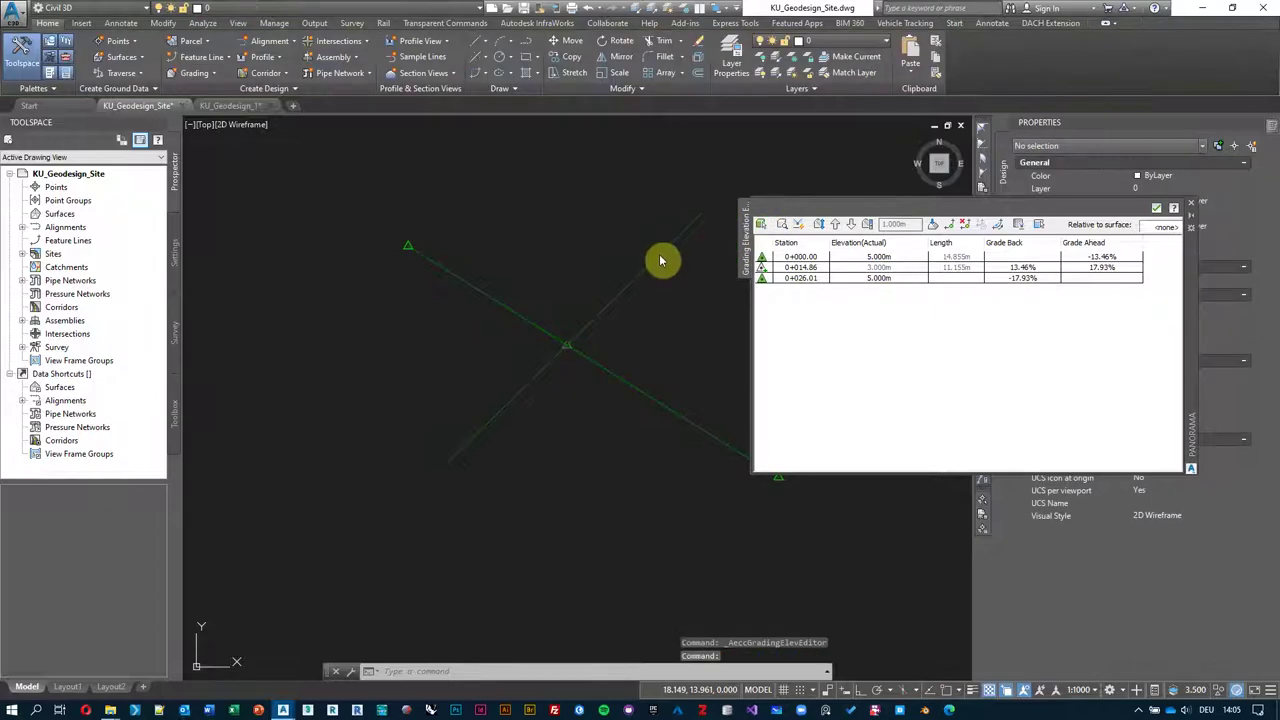
click(659, 254)
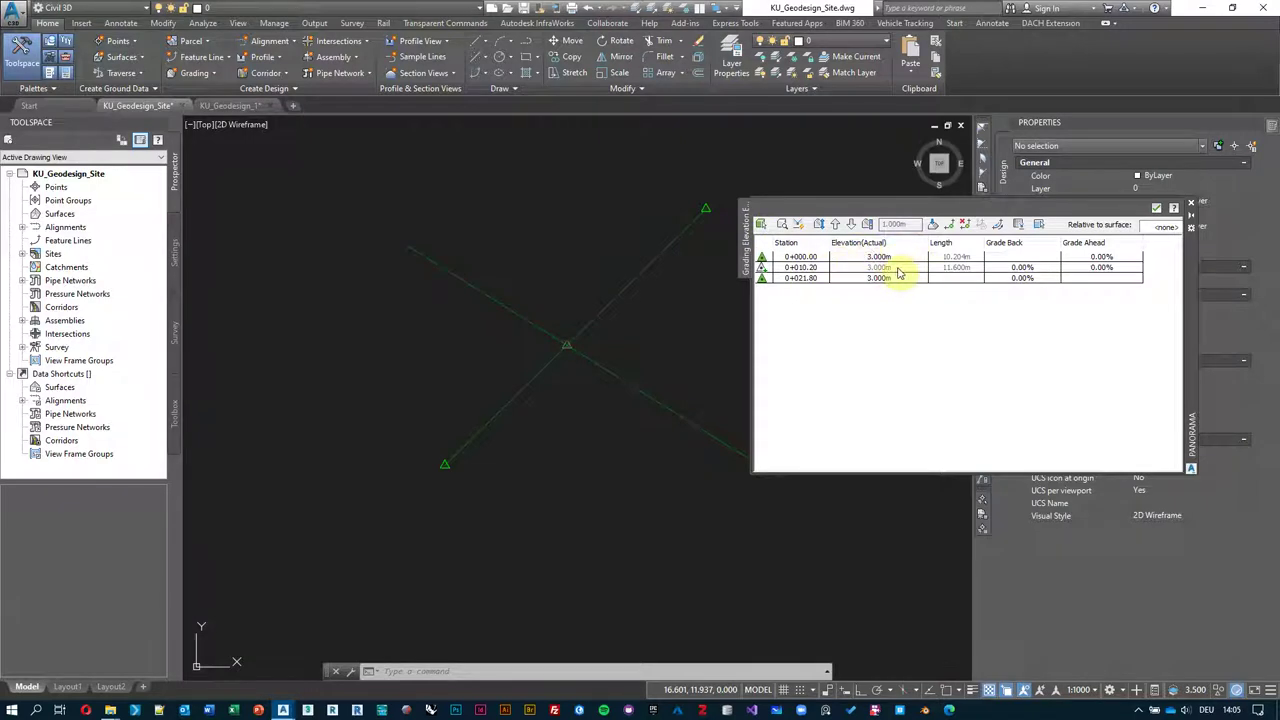
- Move the 3 m feature line down-left with M so it crosses the 5 m line elsewhere
click(666, 366)
click(609, 409)
middle_drag(665, 340, 643, 340)
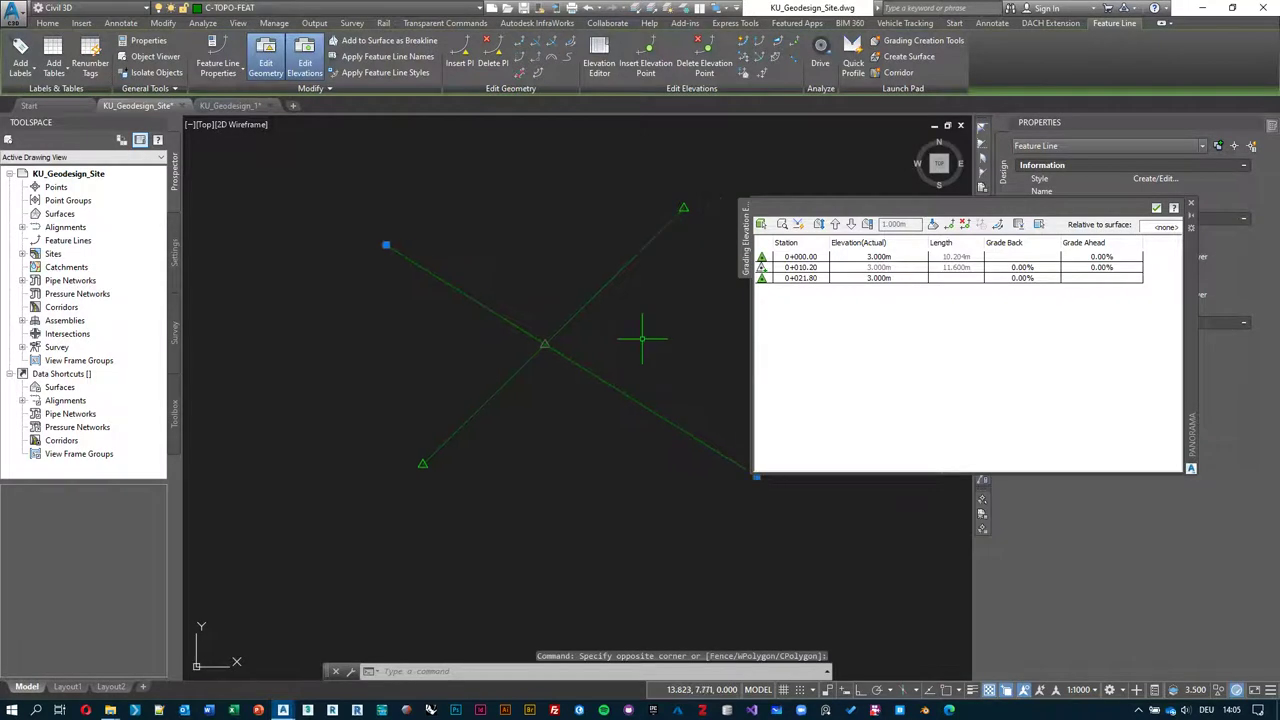
text(m)
key(Return)
click(690, 344)
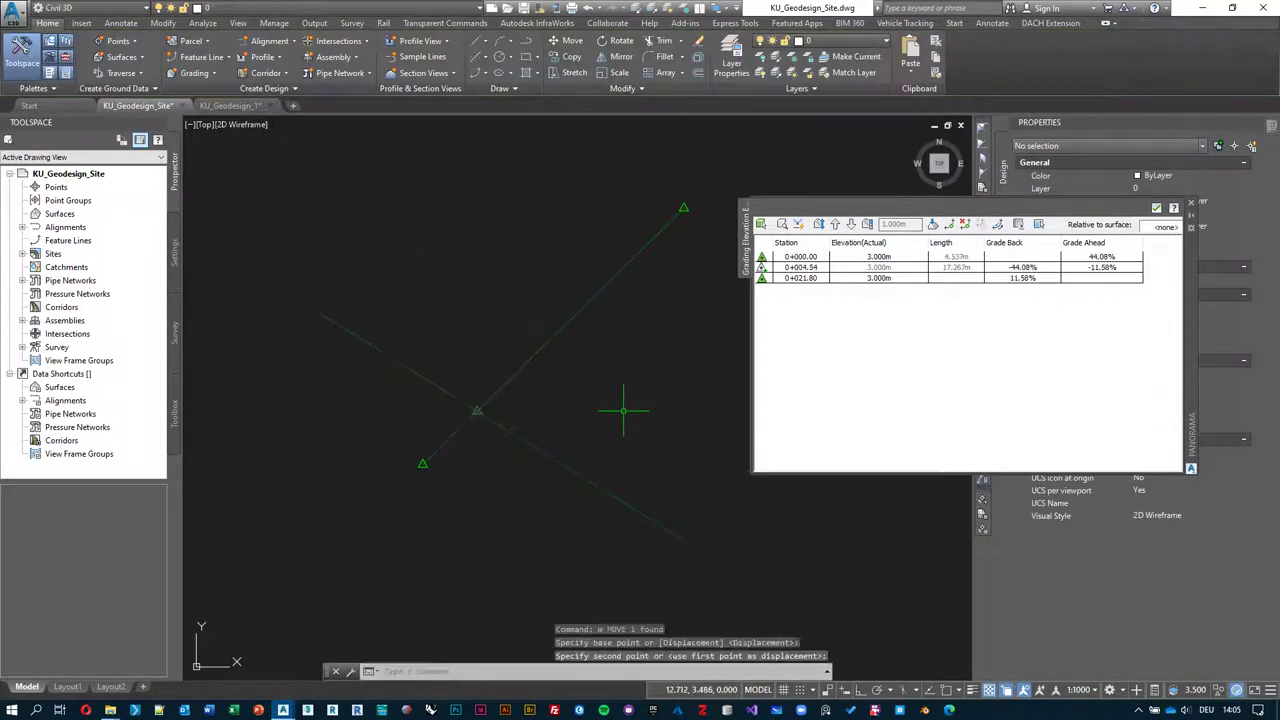
click(623, 410)
- Confirm the crossing vertex 0+004.54 now reads 5.000 m and accept the elevation edits
click(798, 272)
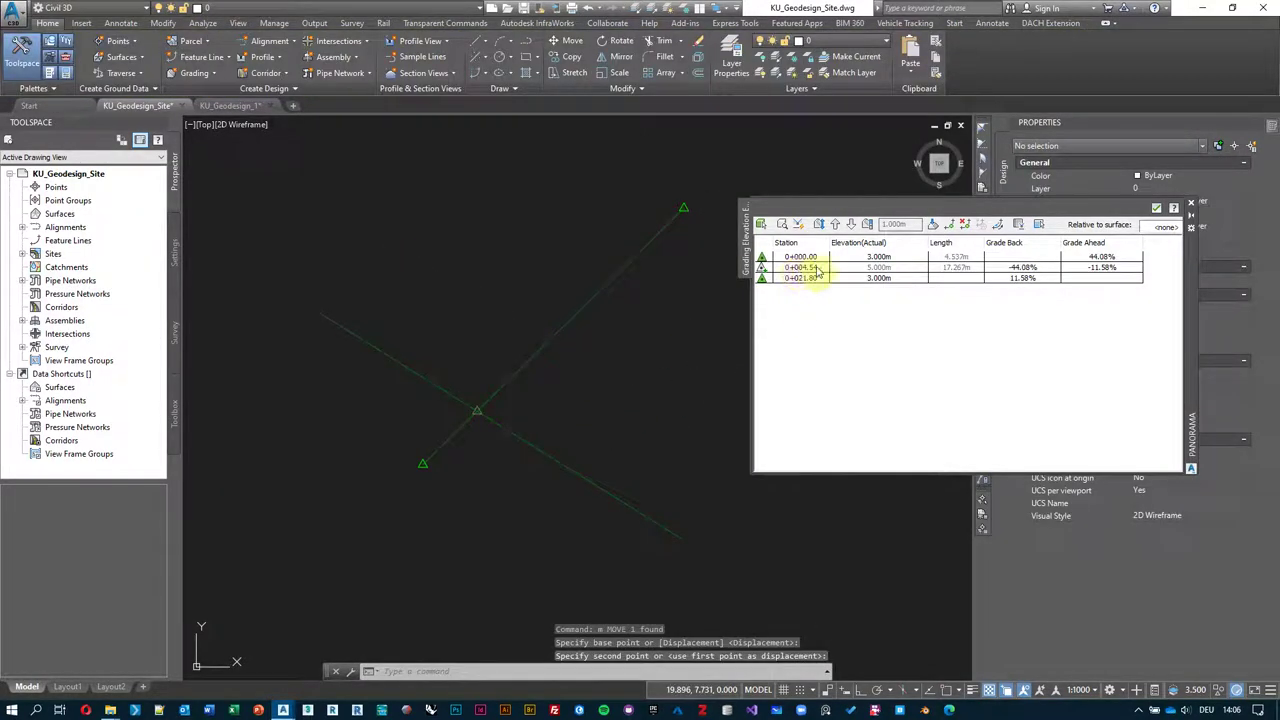
click(815, 279)
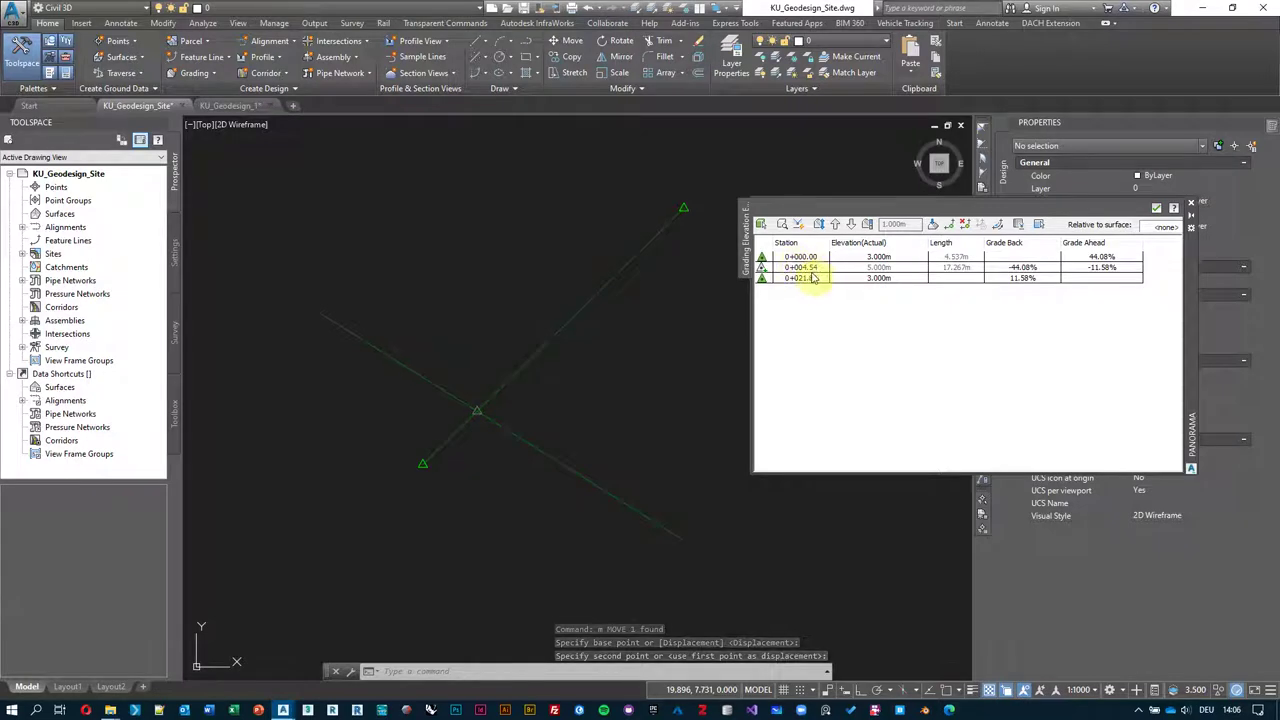
mouse_move(586, 334)
middle_down()
mouse_move(576, 337)
mouse_move(614, 336)
middle_up()
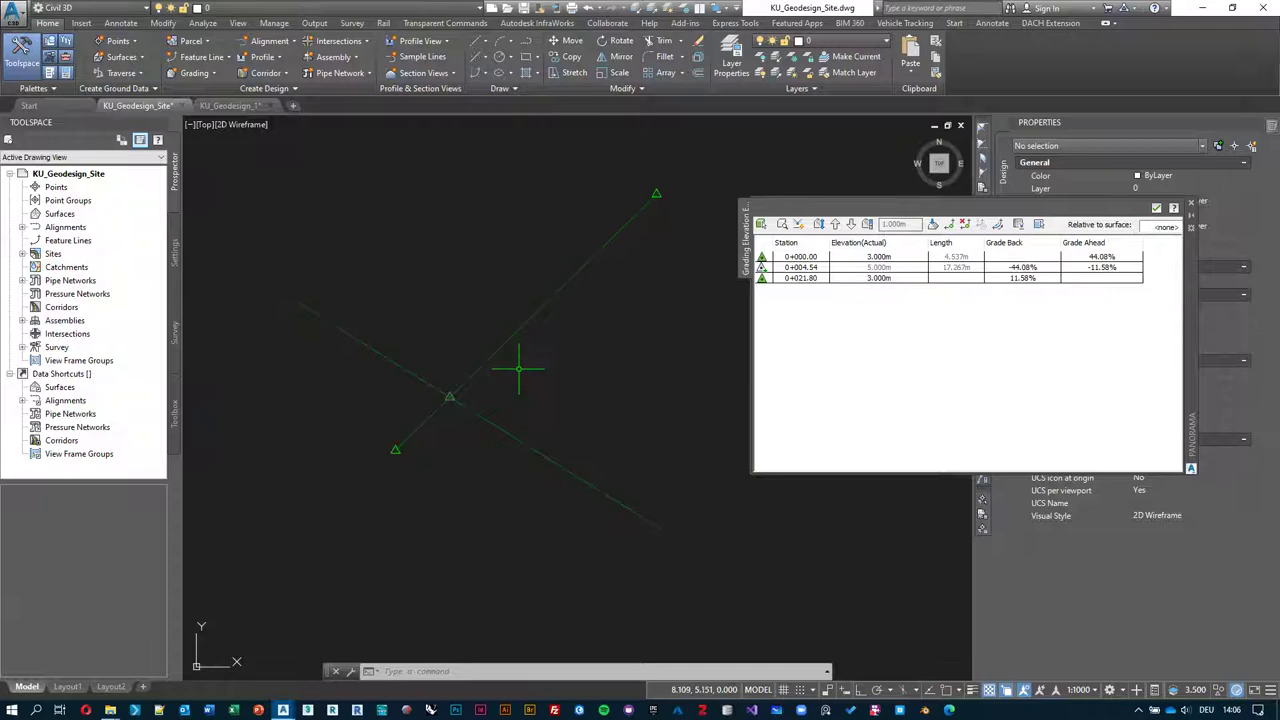
click(1156, 207)
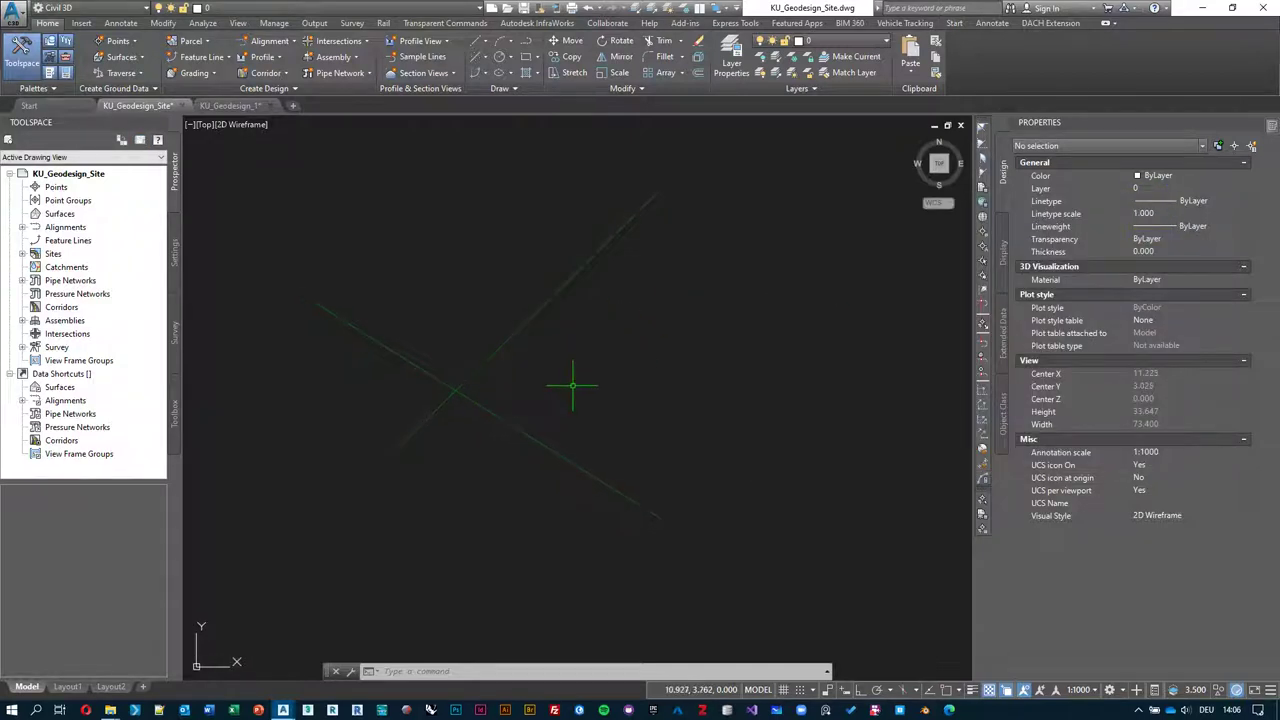
- Select a feature line and list Site 1's Feature Lines collection in Prospector
click(590, 395)
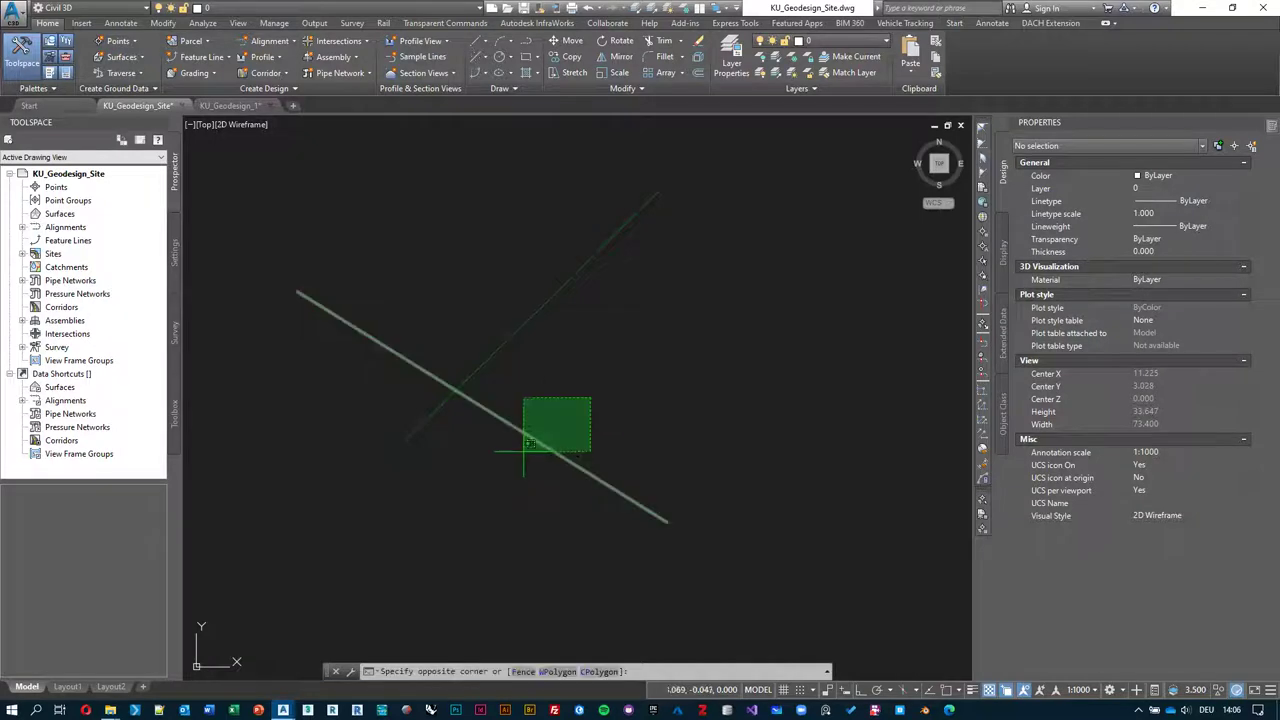
click(523, 450)
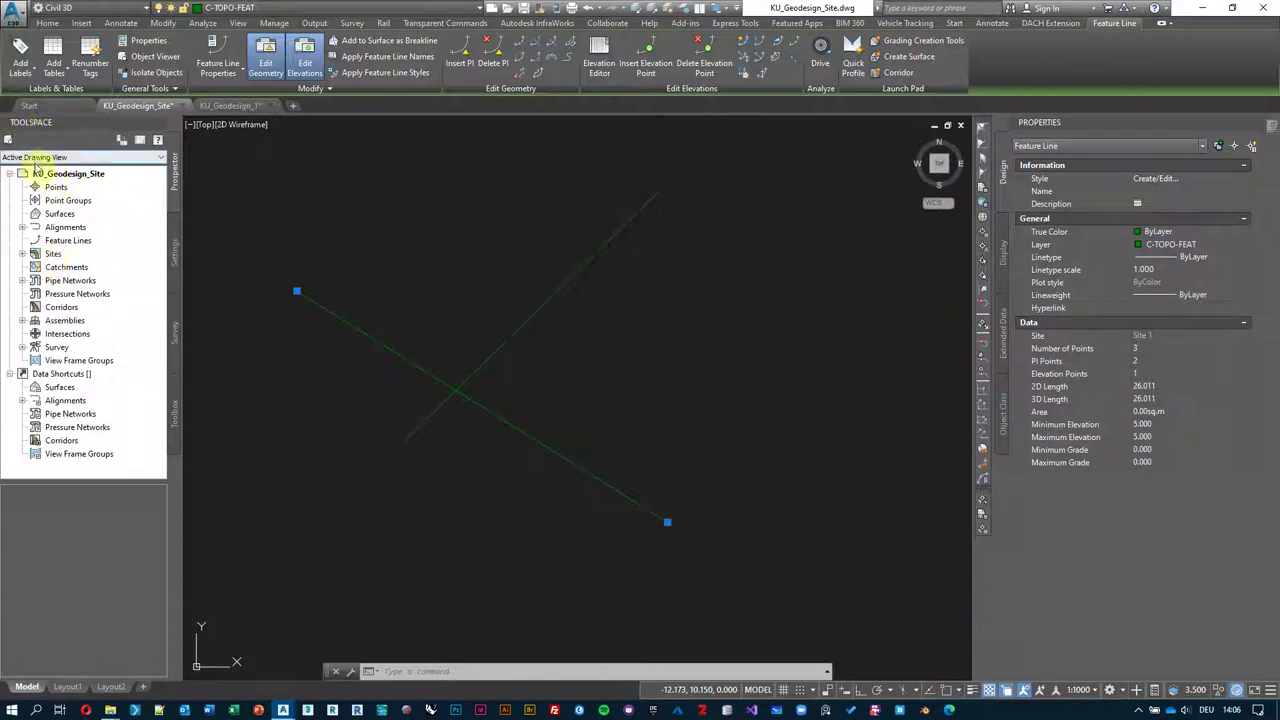
click(23, 254)
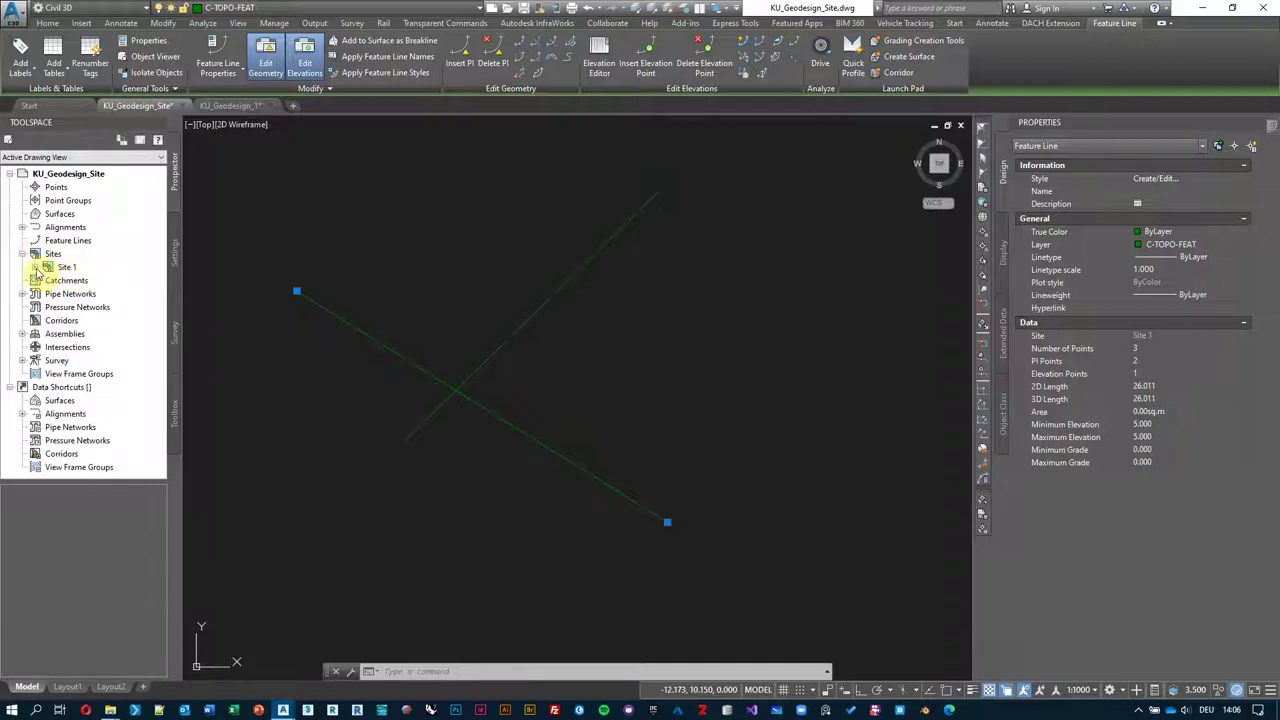
click(35, 268)
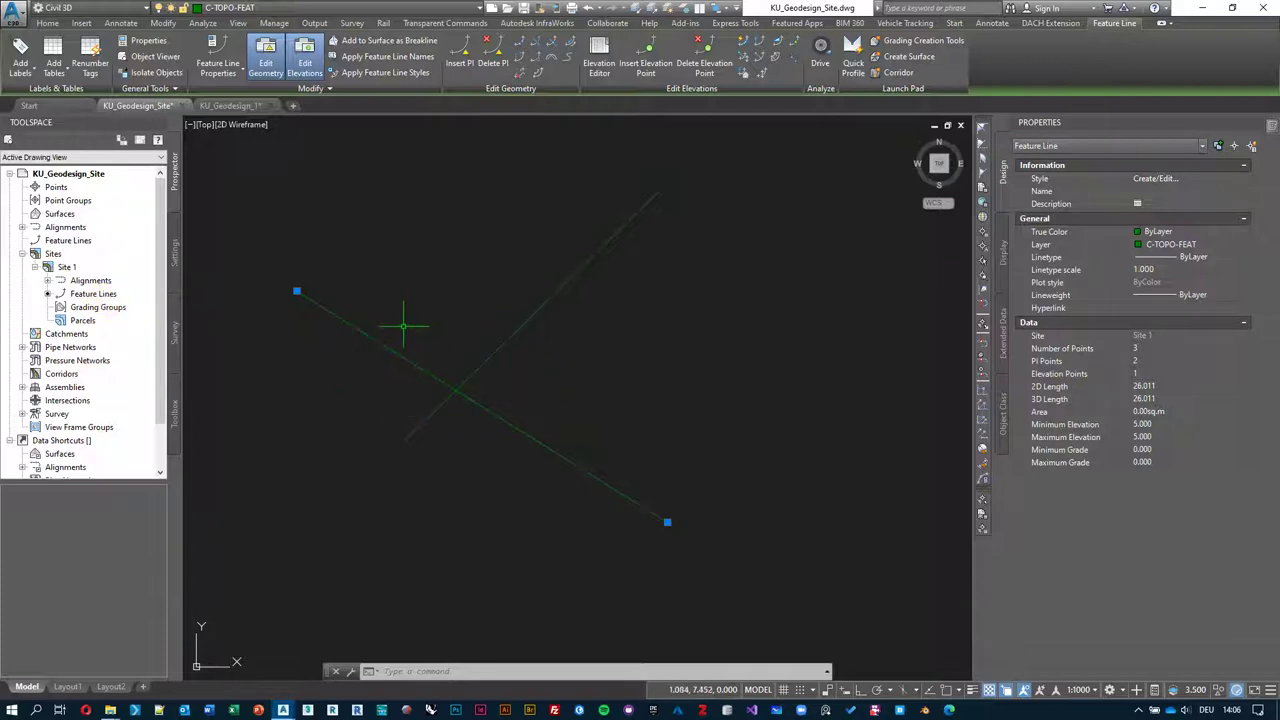
click(90, 293)
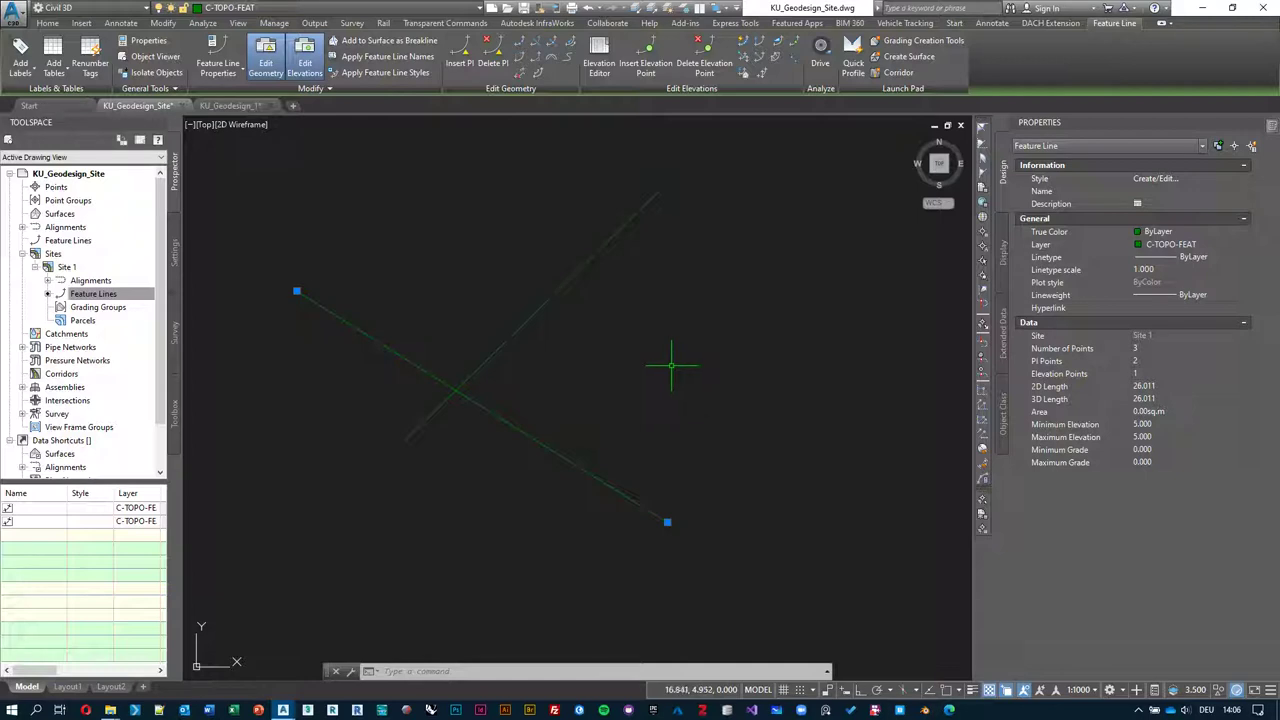
middle_drag(641, 337, 635, 352)
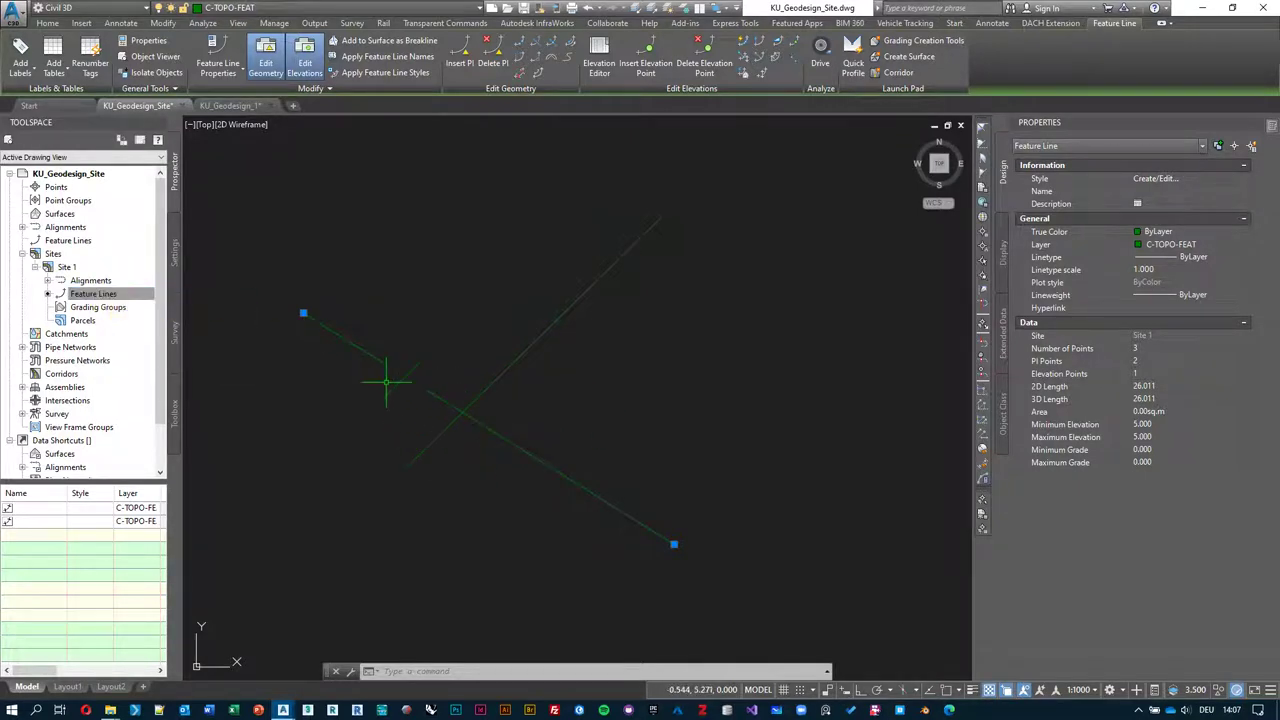
click(92, 293)
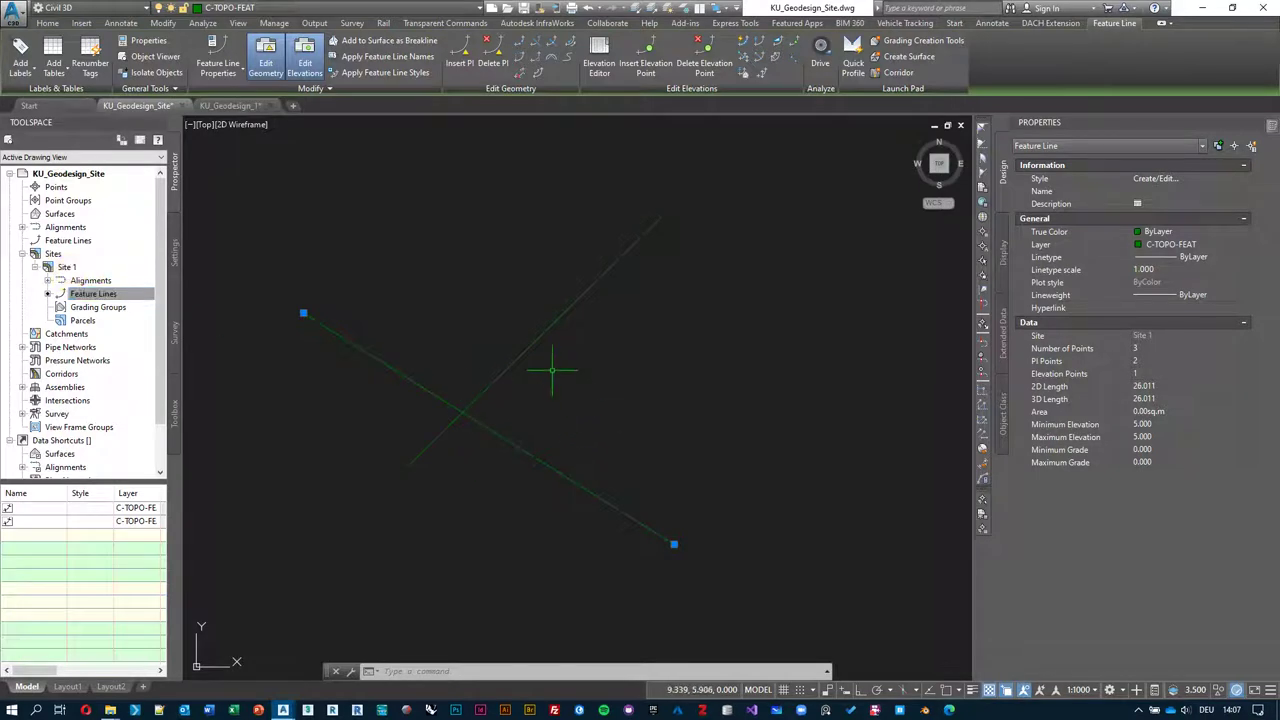
- Rename Site 1 to Path through its Properties
right_click(60, 266)
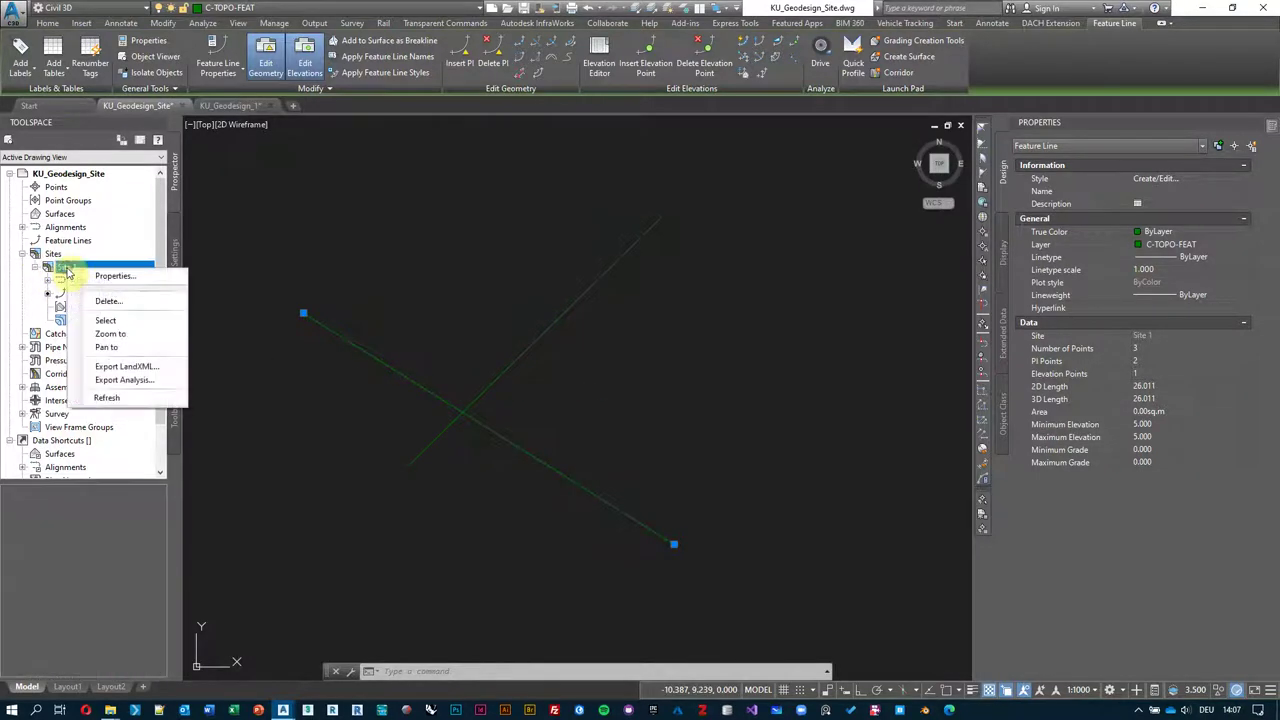
click(126, 274)
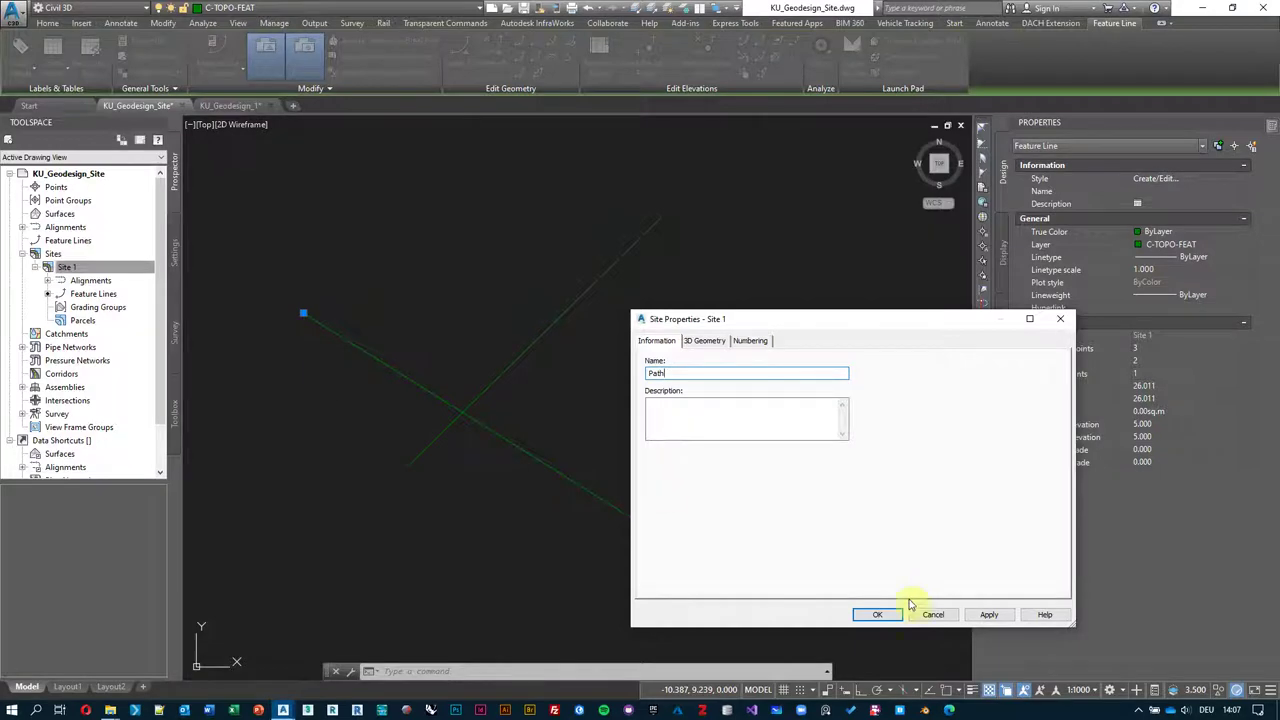
click(877, 614)
- Create a new site named Parking Lot
right_click(62, 262)
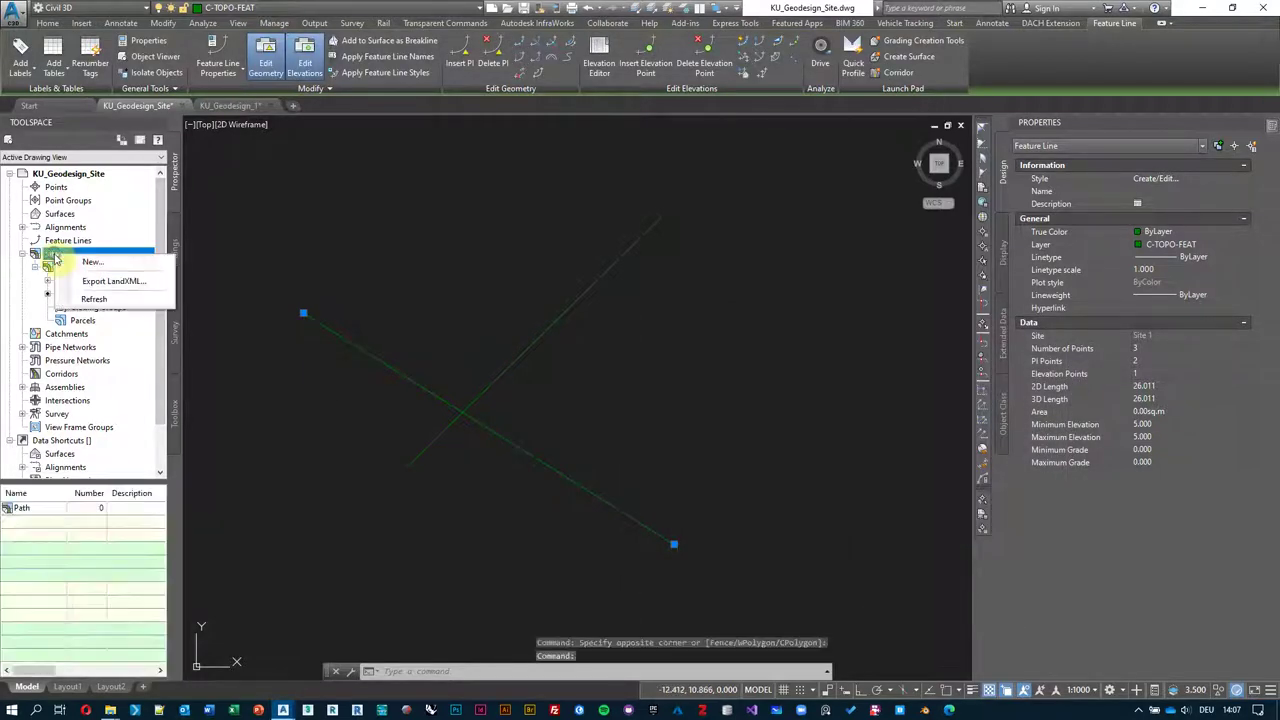
click(105, 272)
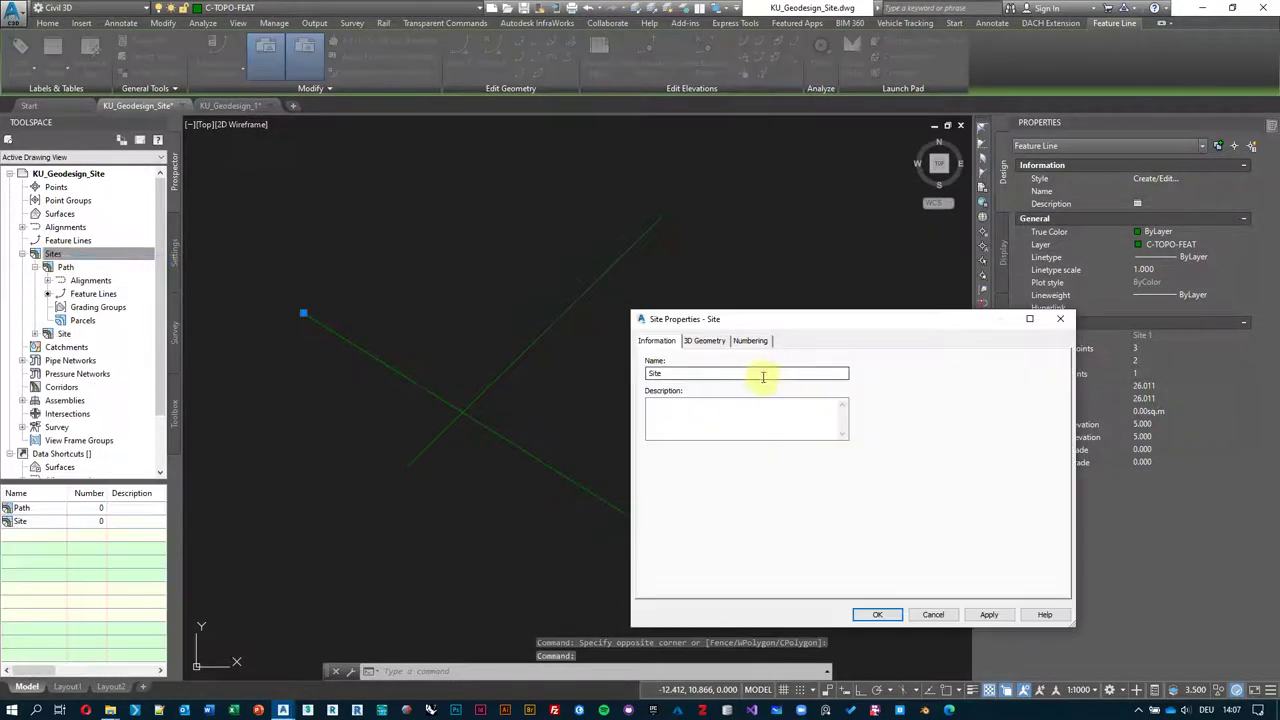
text(P)
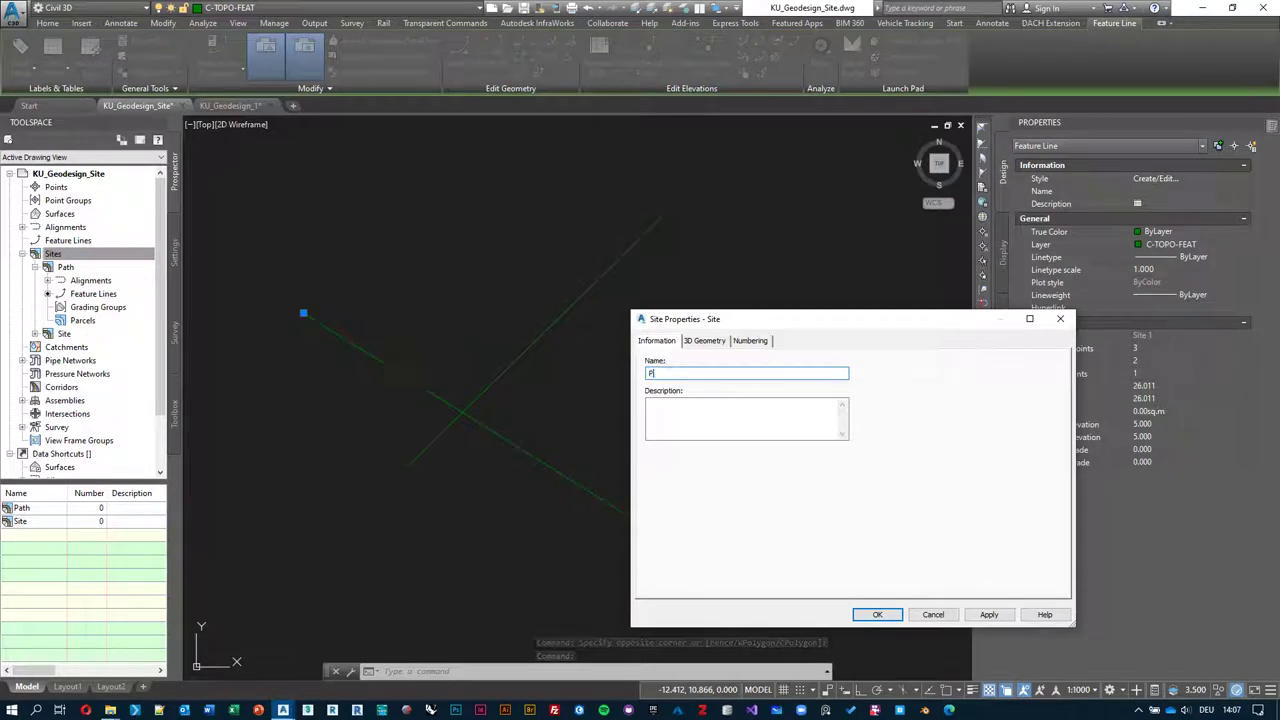
text(arkin)
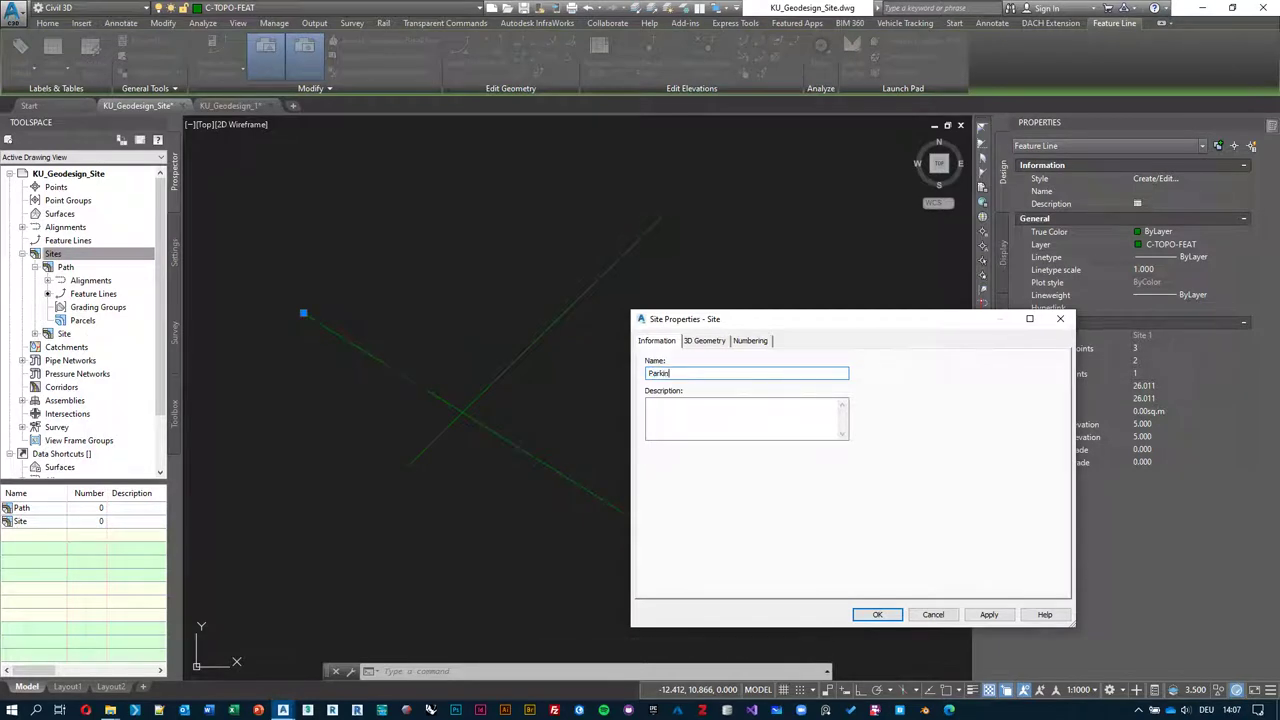
text(g Lot)
click(877, 614)
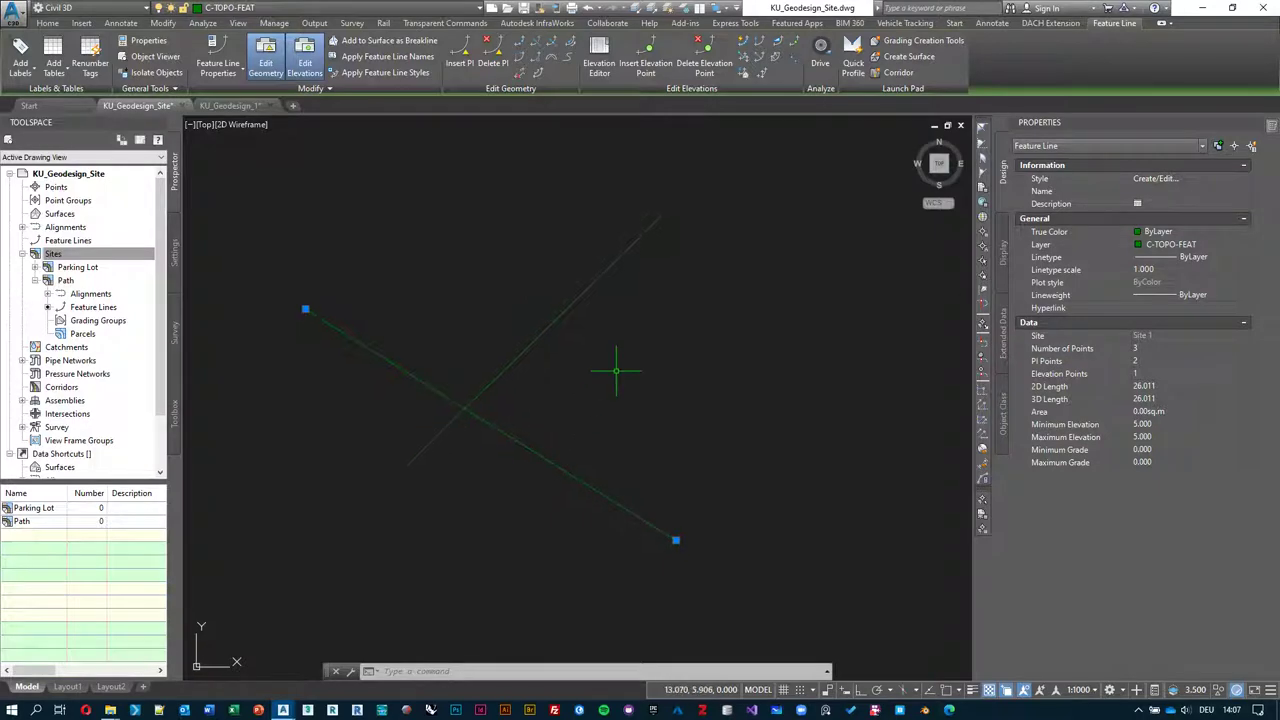
- Move the Path feature line into the Parking Lot site with Move to Site
key(Escape)
click(603, 431)
click(523, 517)
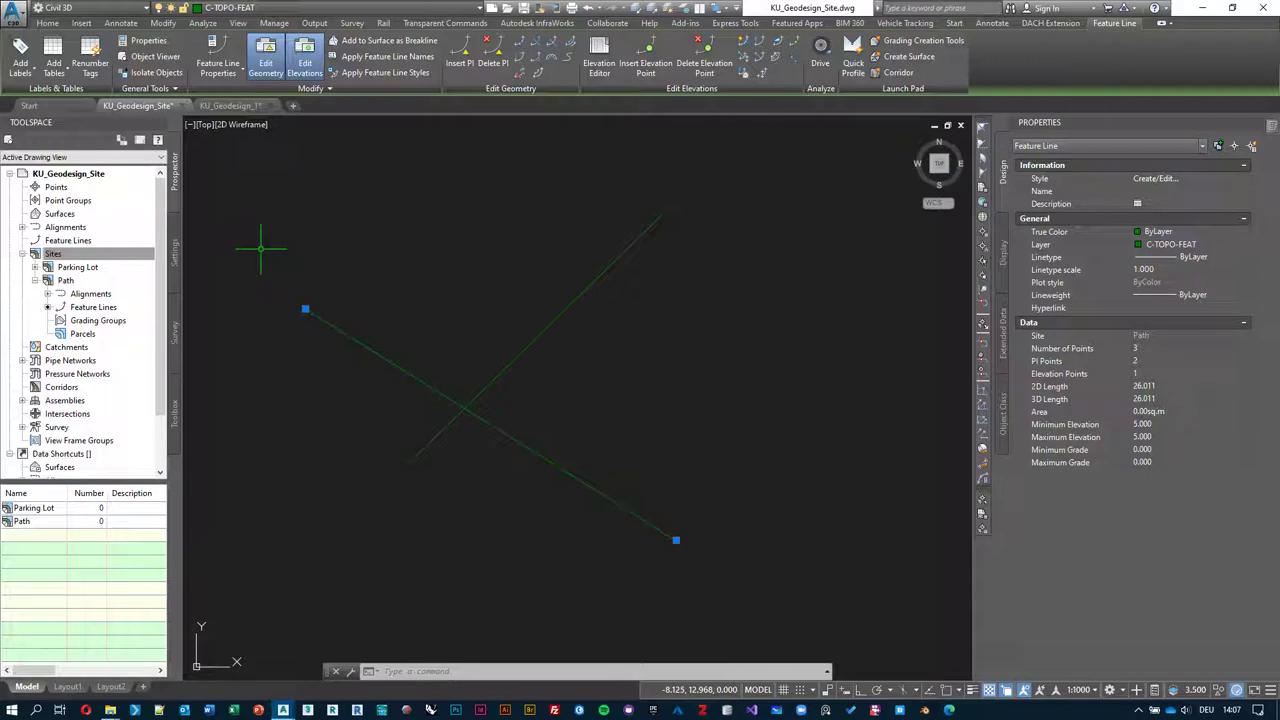
right_click(736, 370)
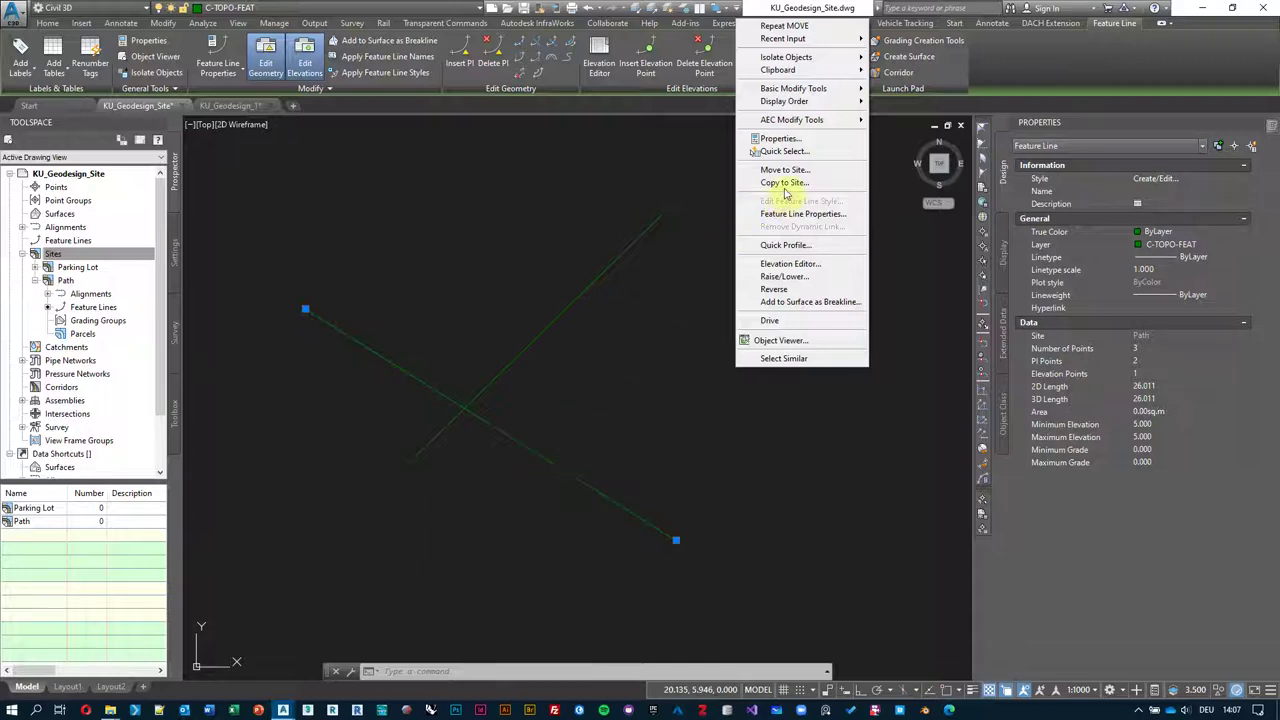
click(823, 170)
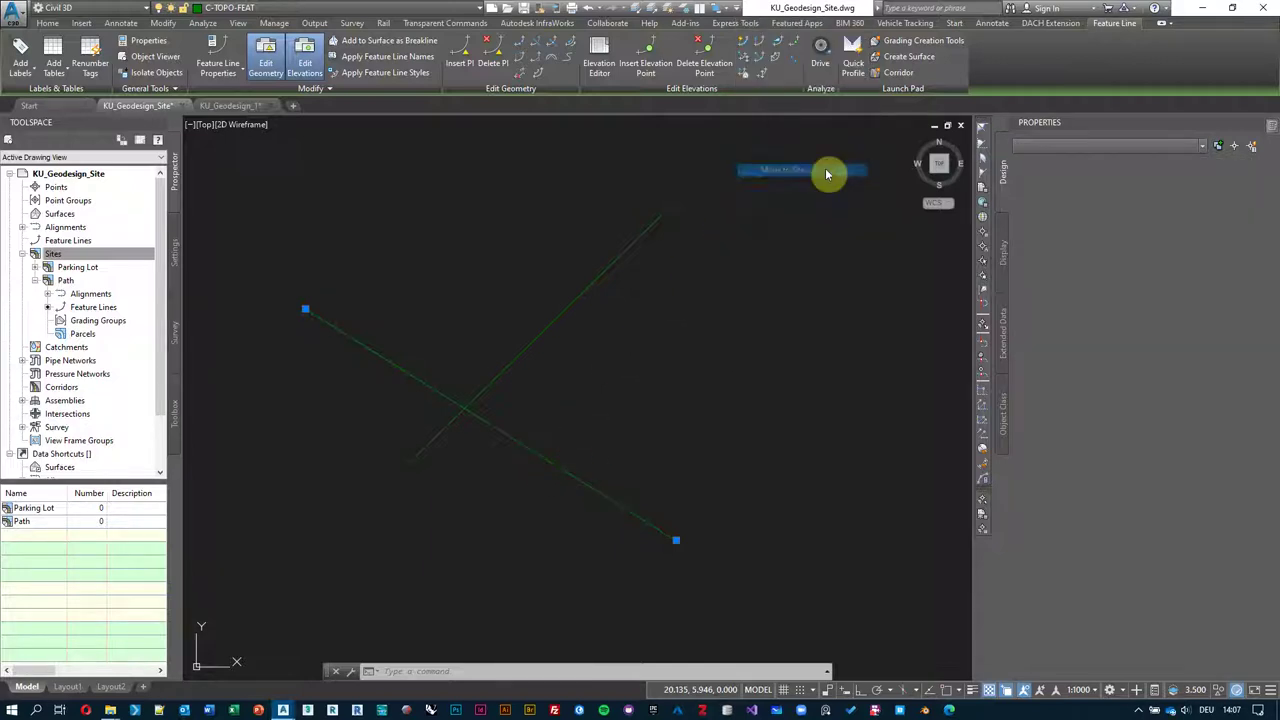
click(612, 232)
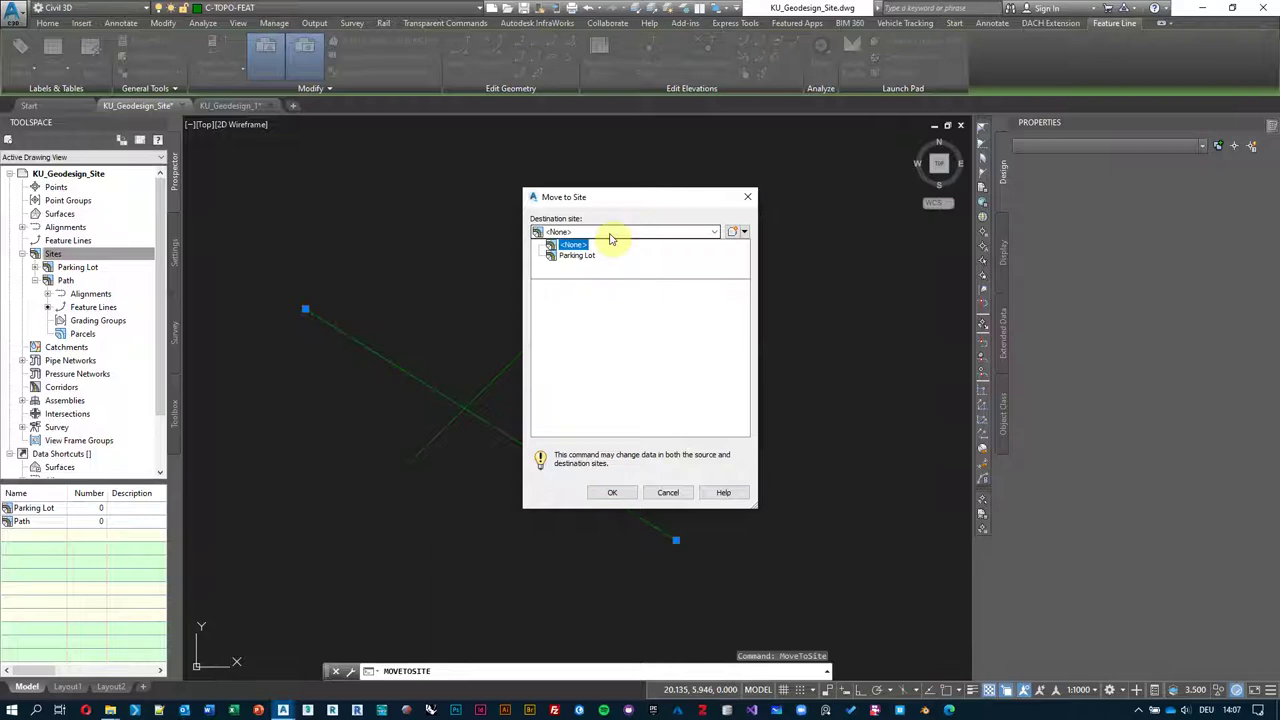
click(585, 257)
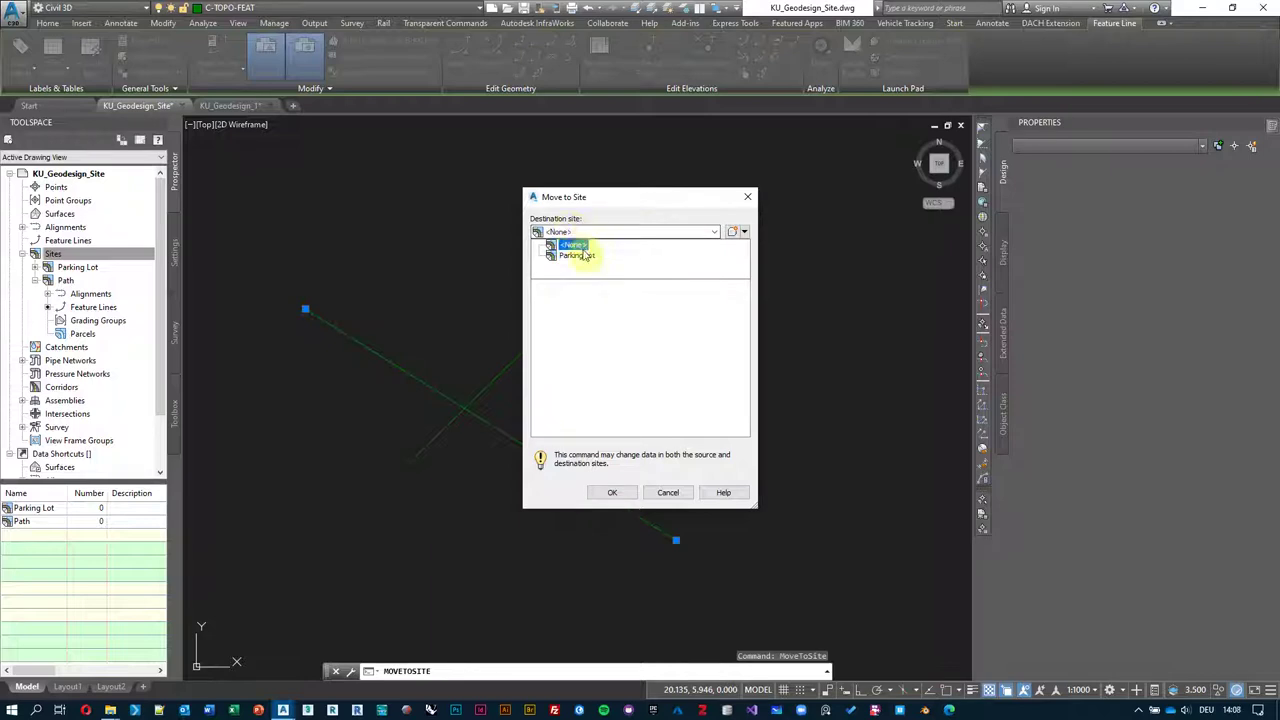
click(577, 257)
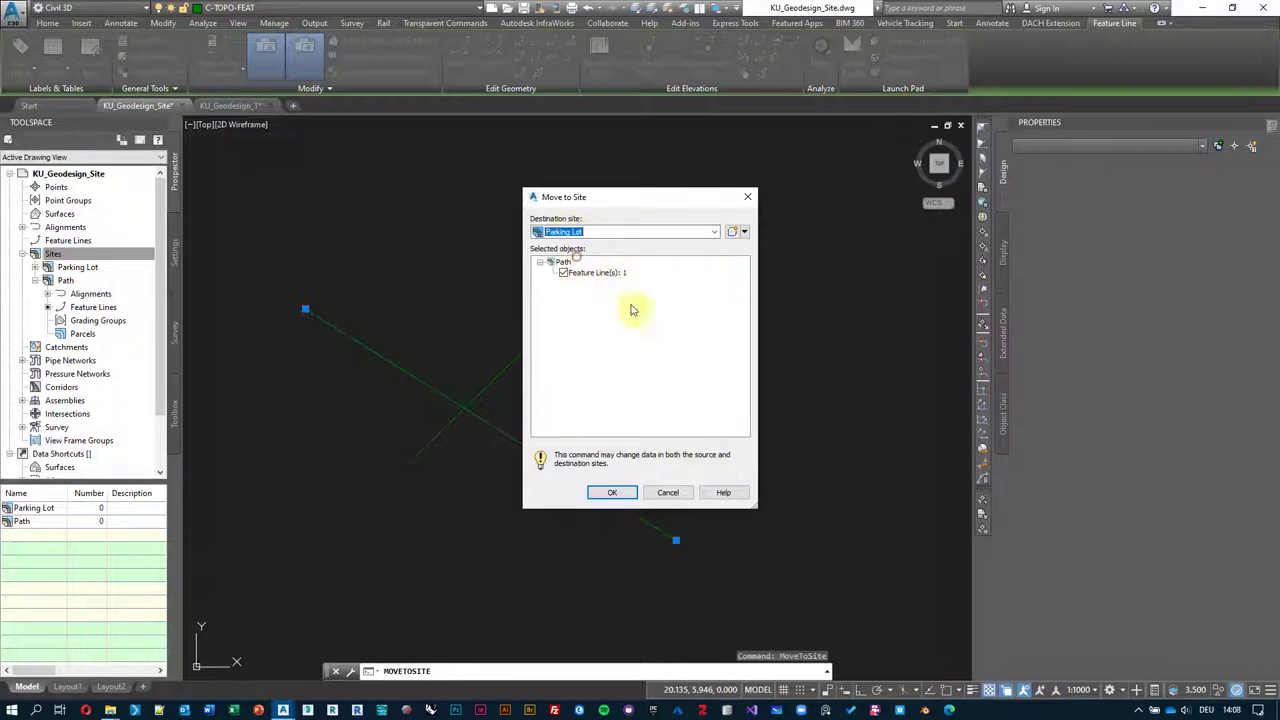
click(610, 492)
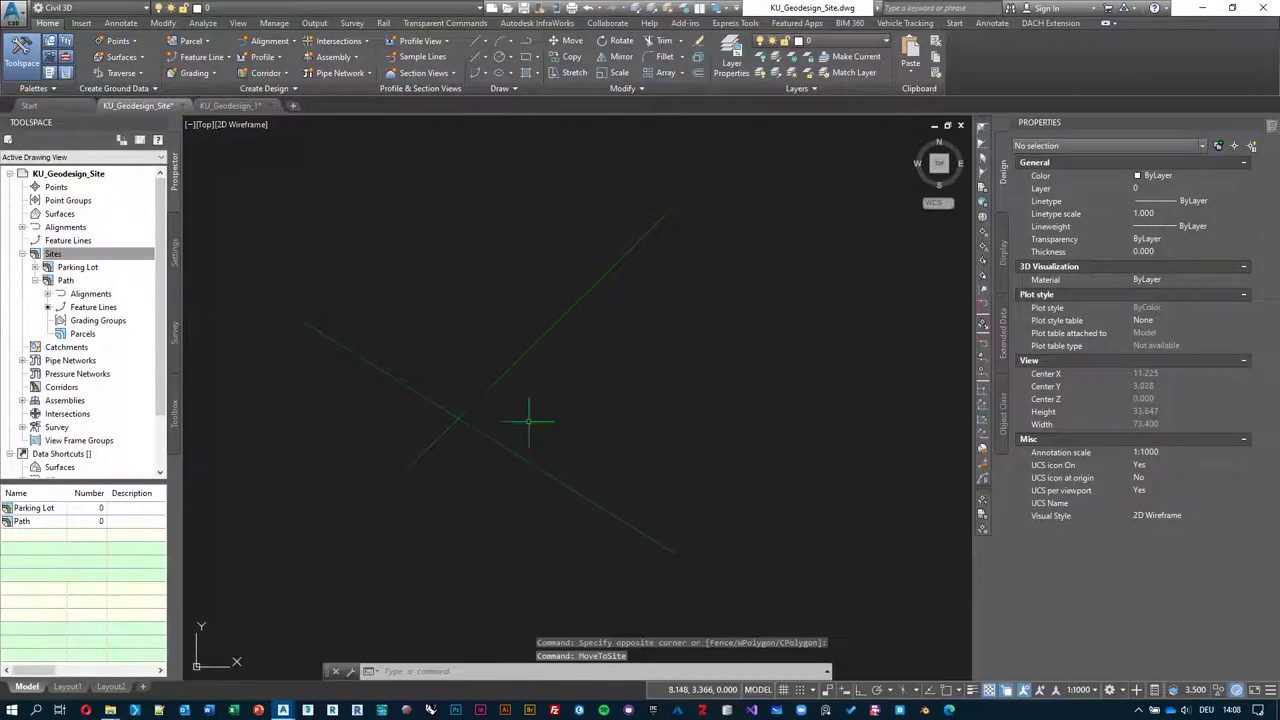
click(550, 475)
click(522, 505)
click(690, 175)
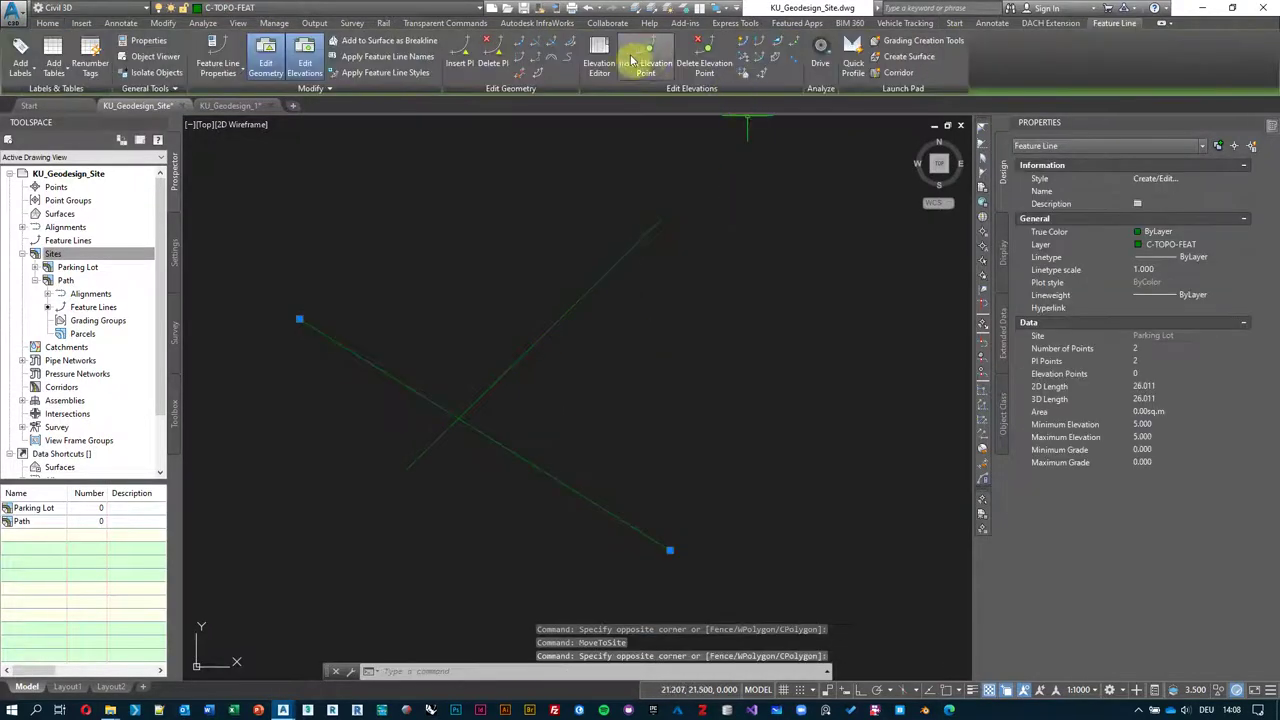
click(598, 60)
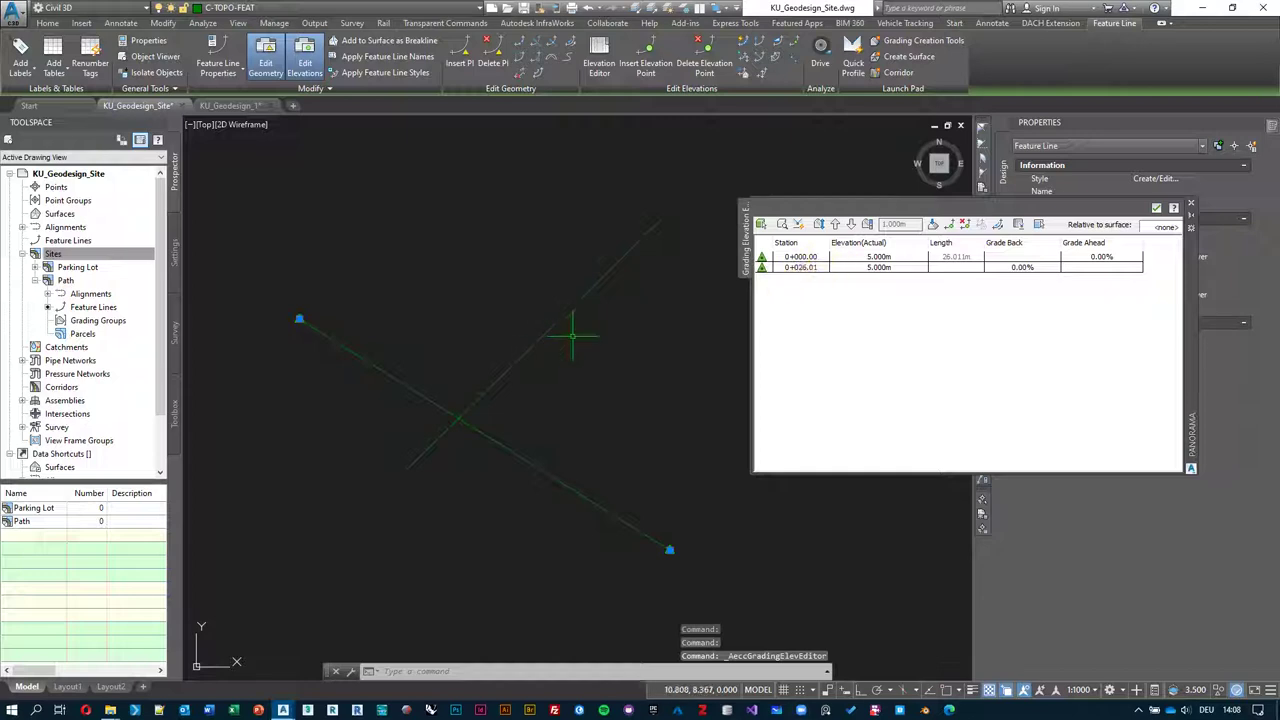
click(585, 293)
click(497, 232)
click(500, 230)
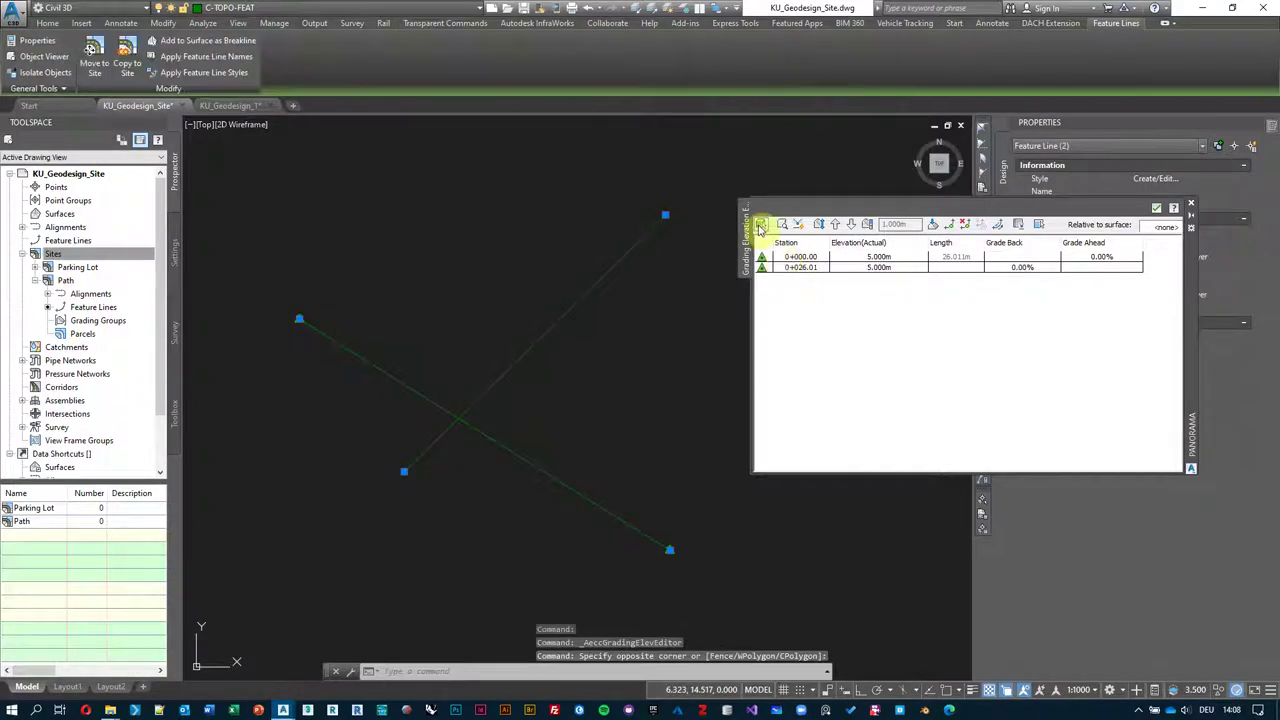
key(Escape)
click(613, 321)
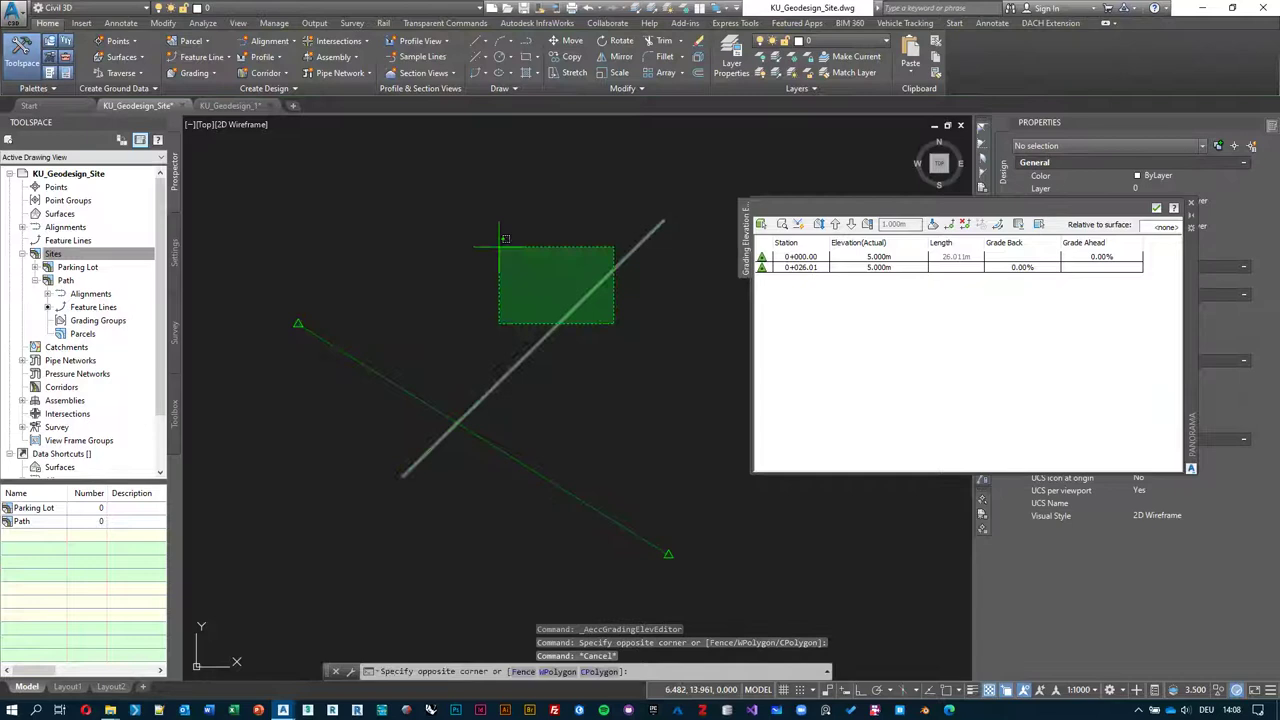
click(497, 243)
click(760, 226)
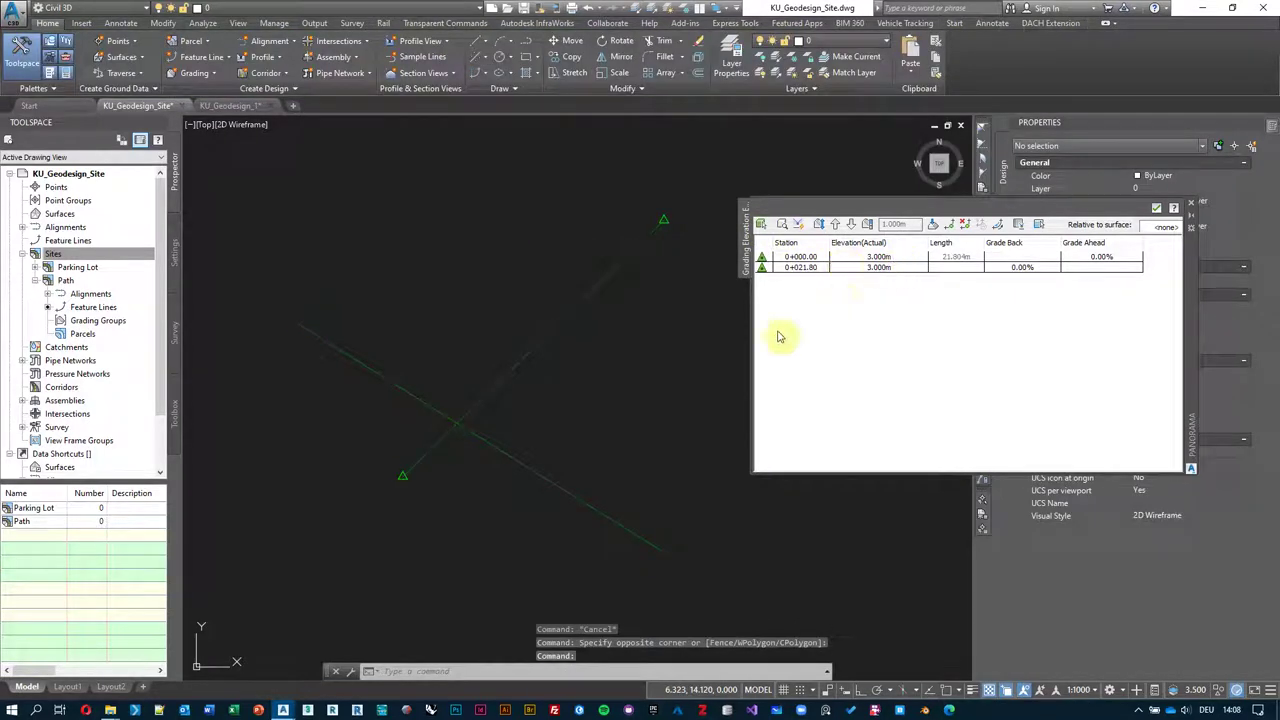
click(759, 225)
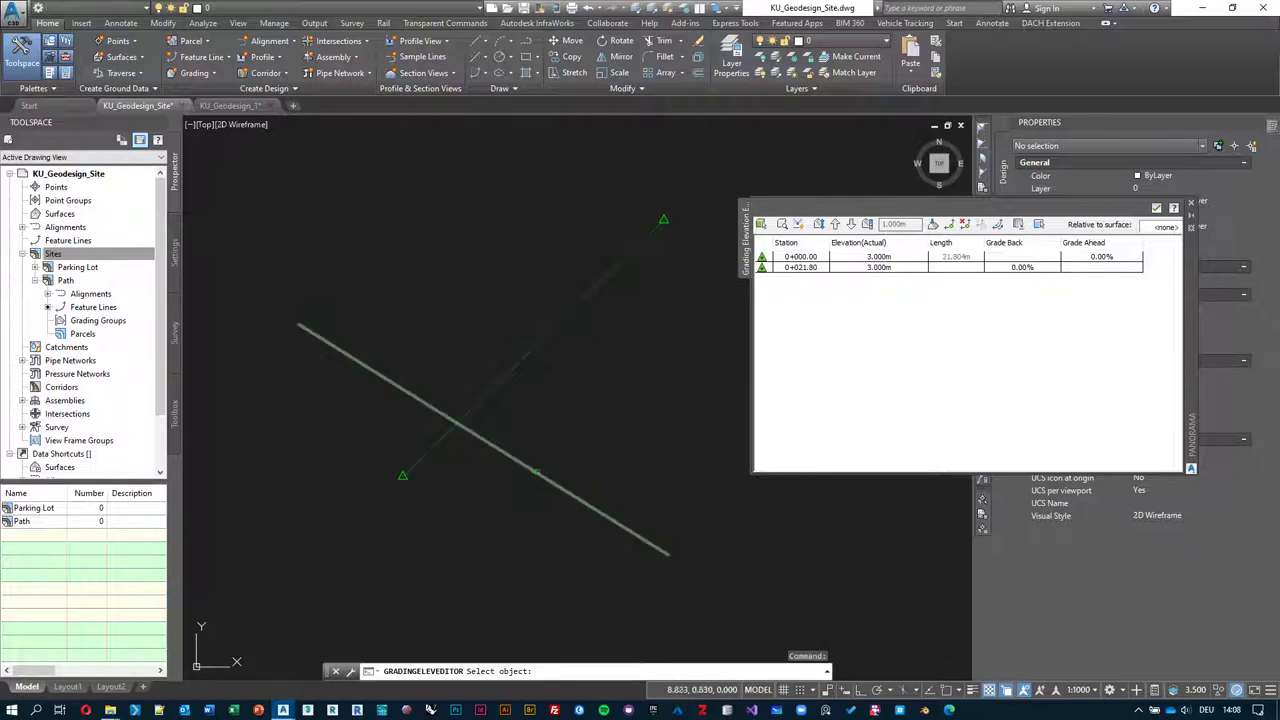
click(575, 495)
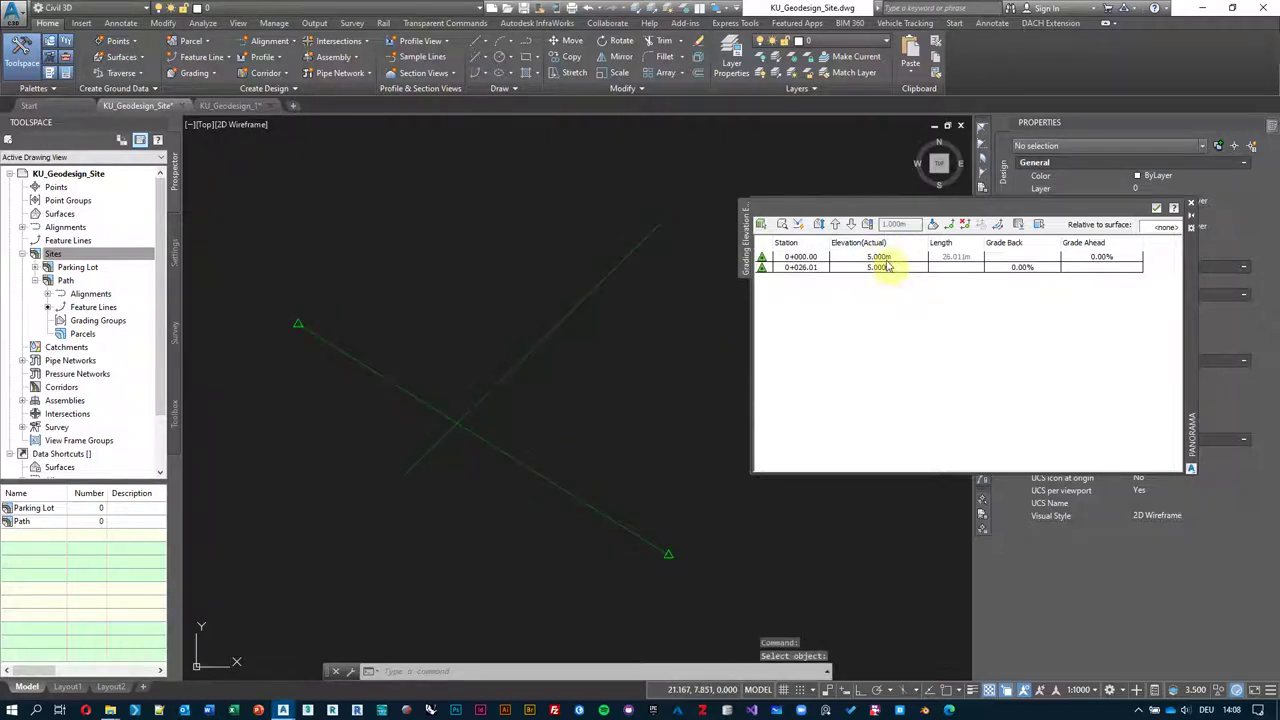
click(1157, 207)
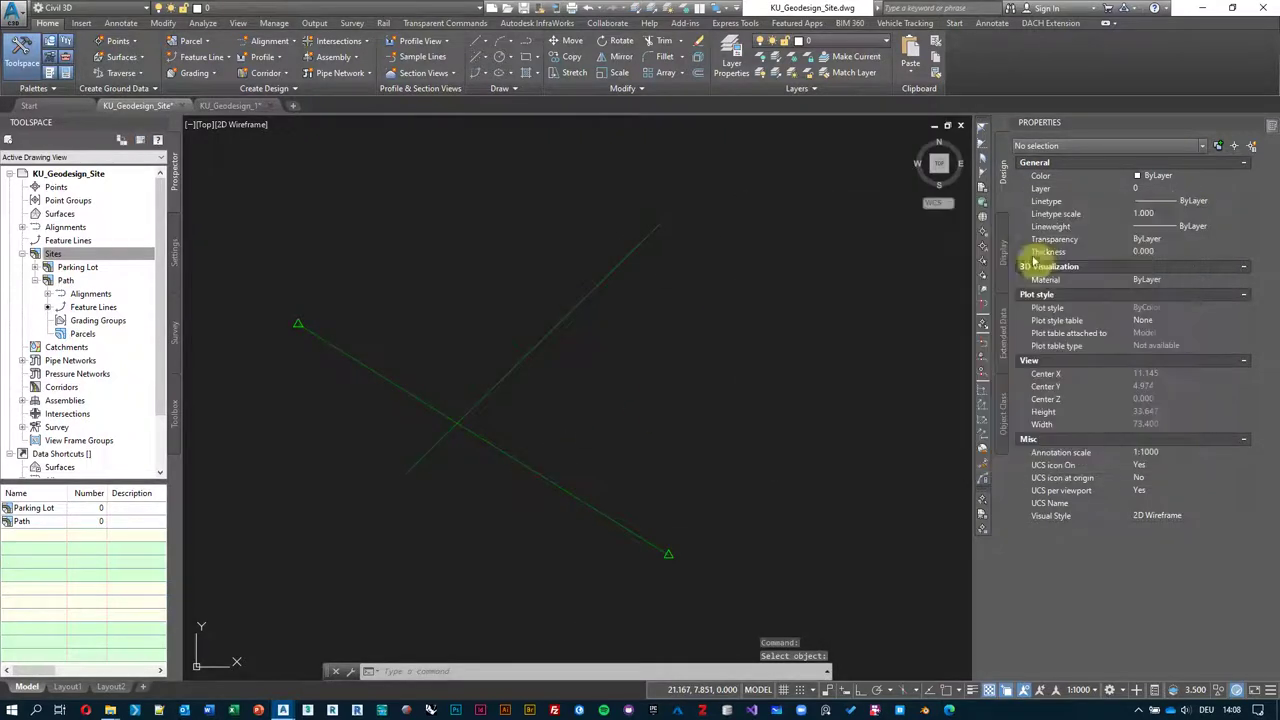
click(621, 441)
click(357, 377)
right_click(429, 271)
click(520, 530)
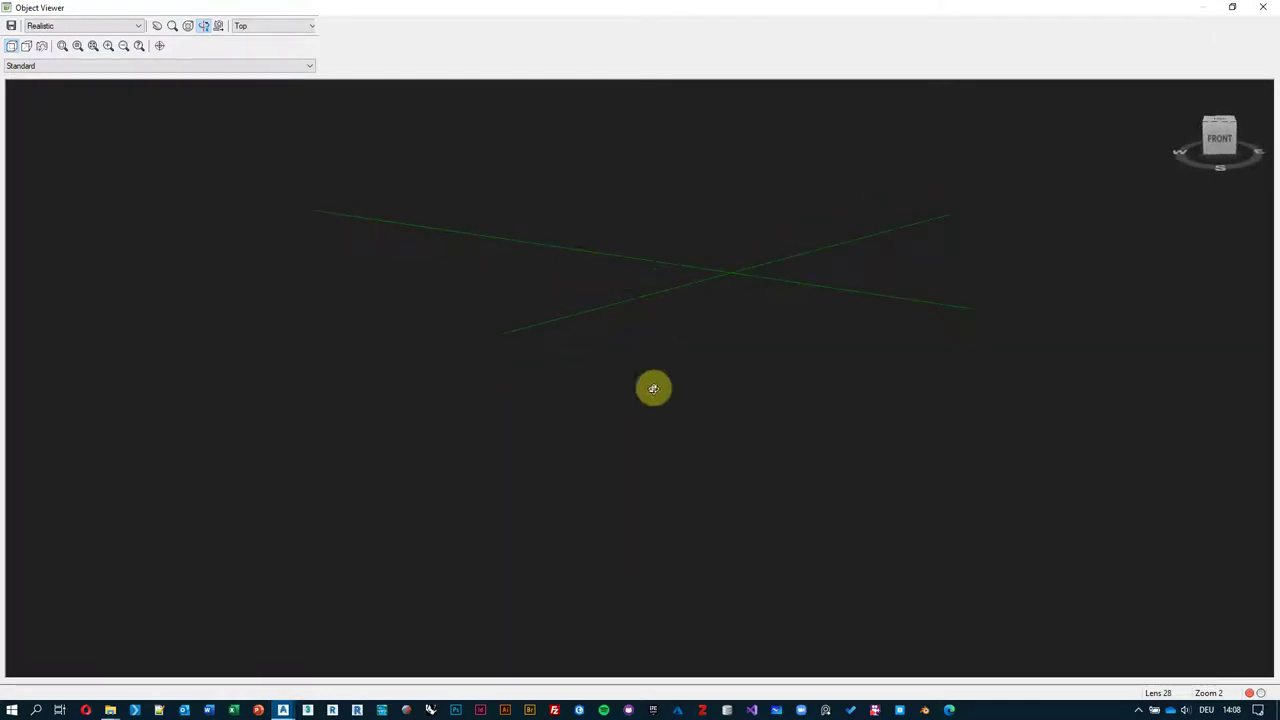
key(Escape)
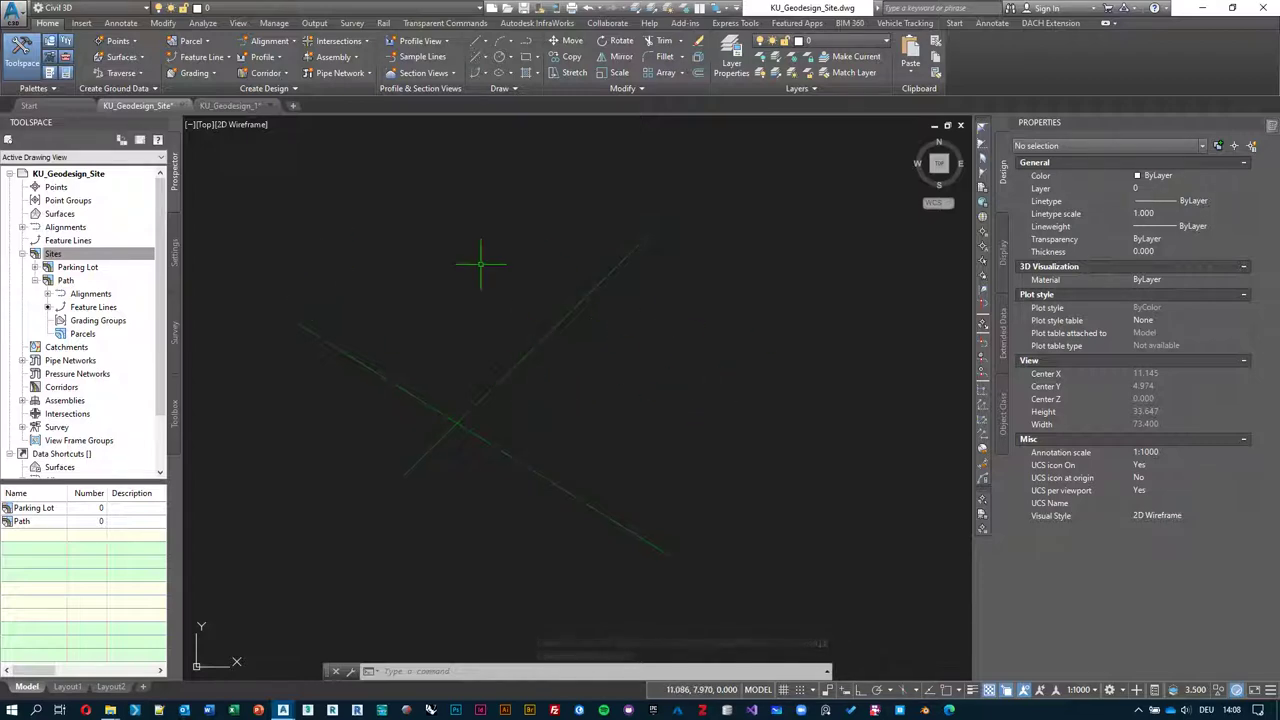
- Switch to the KU_Geodesign_1 drawing and centre the view on the EL 5.70 junction
click(231, 105)
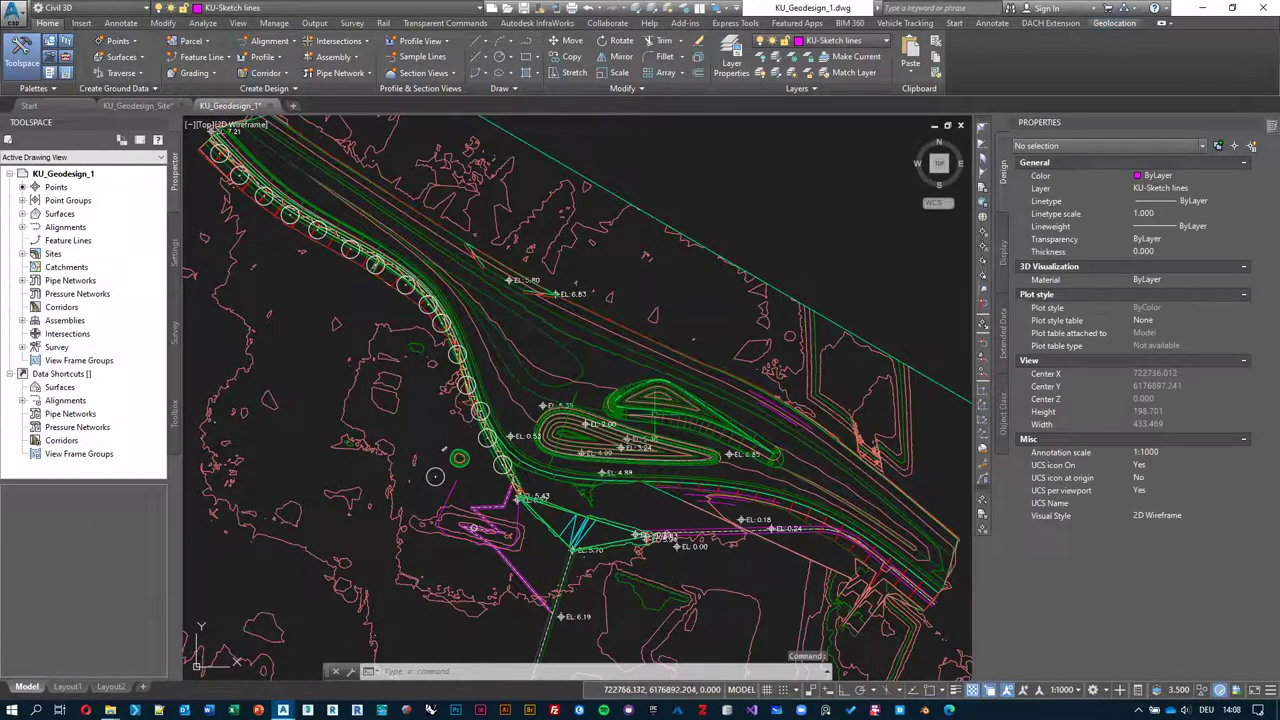
scroll(435, 476, up, 1)
scroll(385, 391, up, 1)
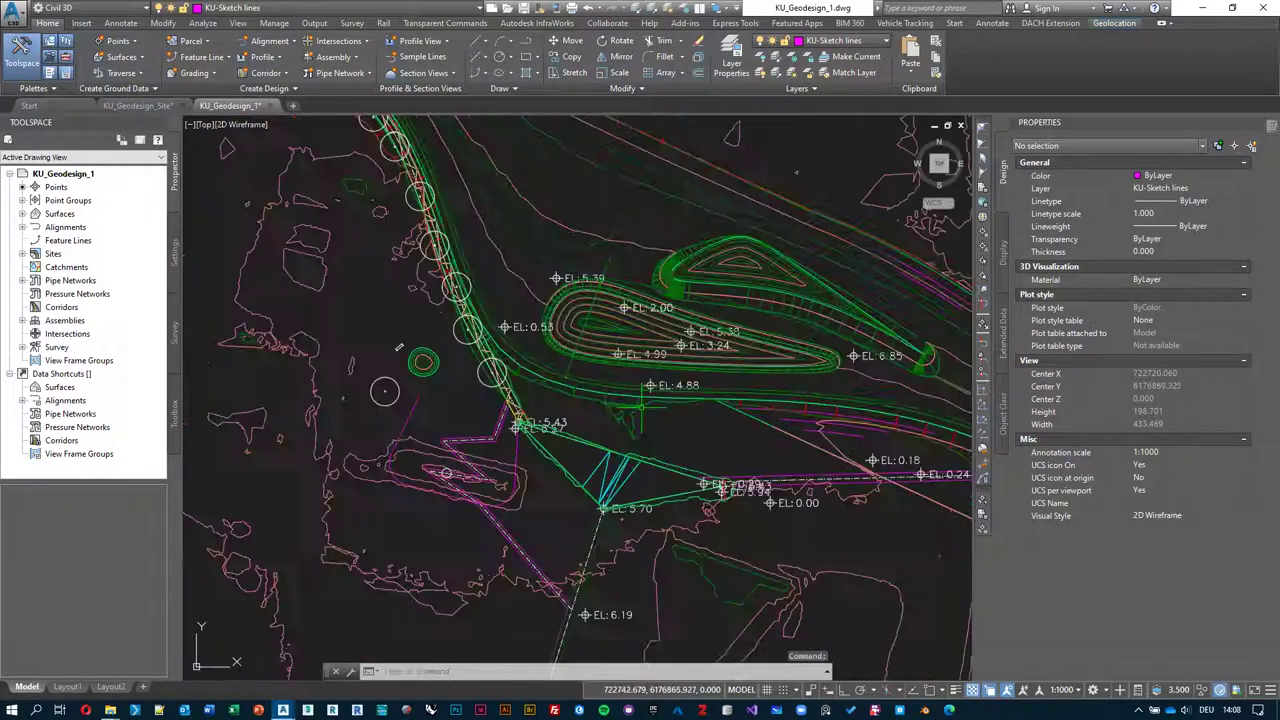
scroll(640, 406, up, 2)
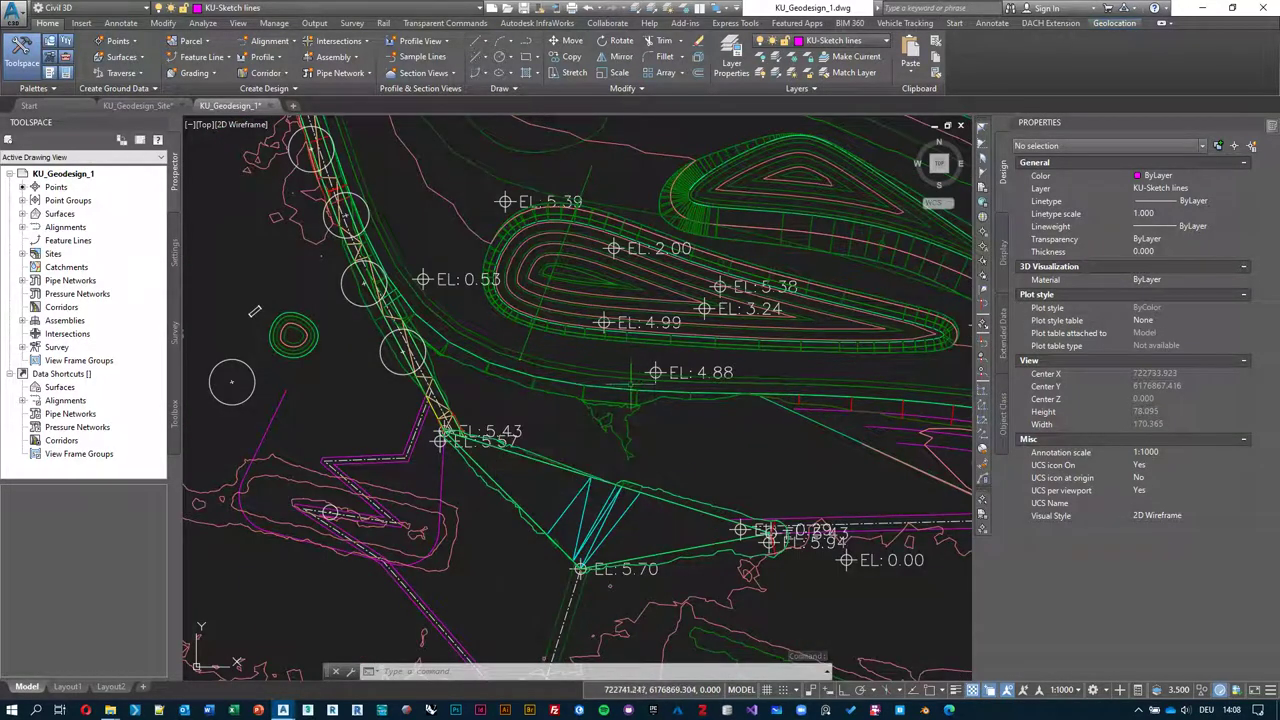
mouse_move(474, 327)
middle_down()
mouse_move(478, 395)
mouse_move(441, 506)
middle_up()
scroll(441, 506, down, 2)
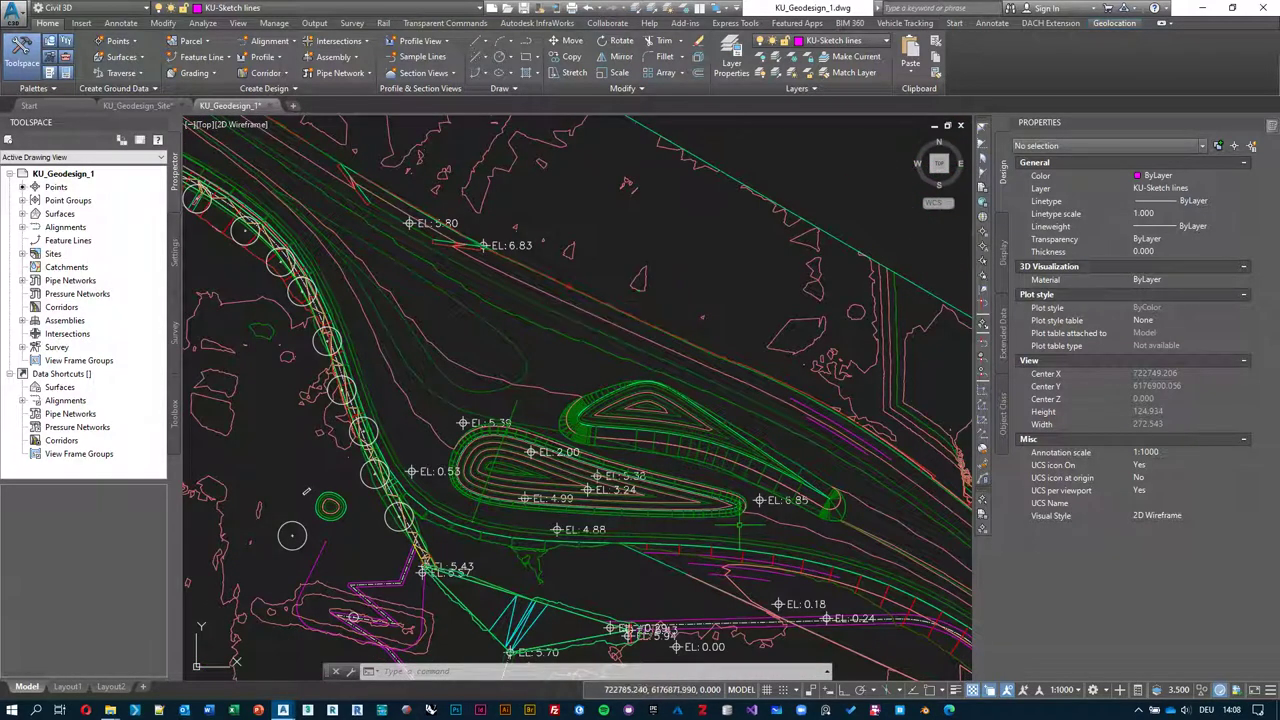
middle_drag(737, 517, 709, 426)
middle_drag(634, 481, 622, 419)
scroll(700, 451, up, 2)
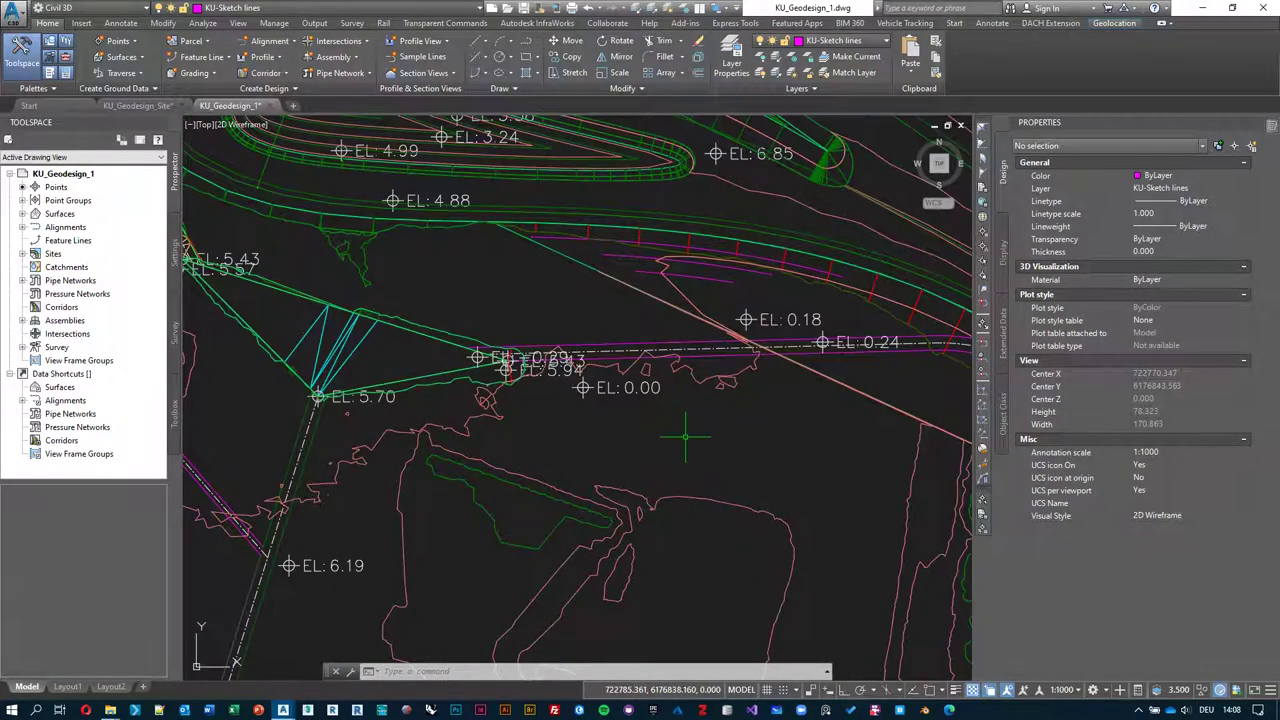
mouse_move(686, 436)
scroll(634, 303, up, 2)
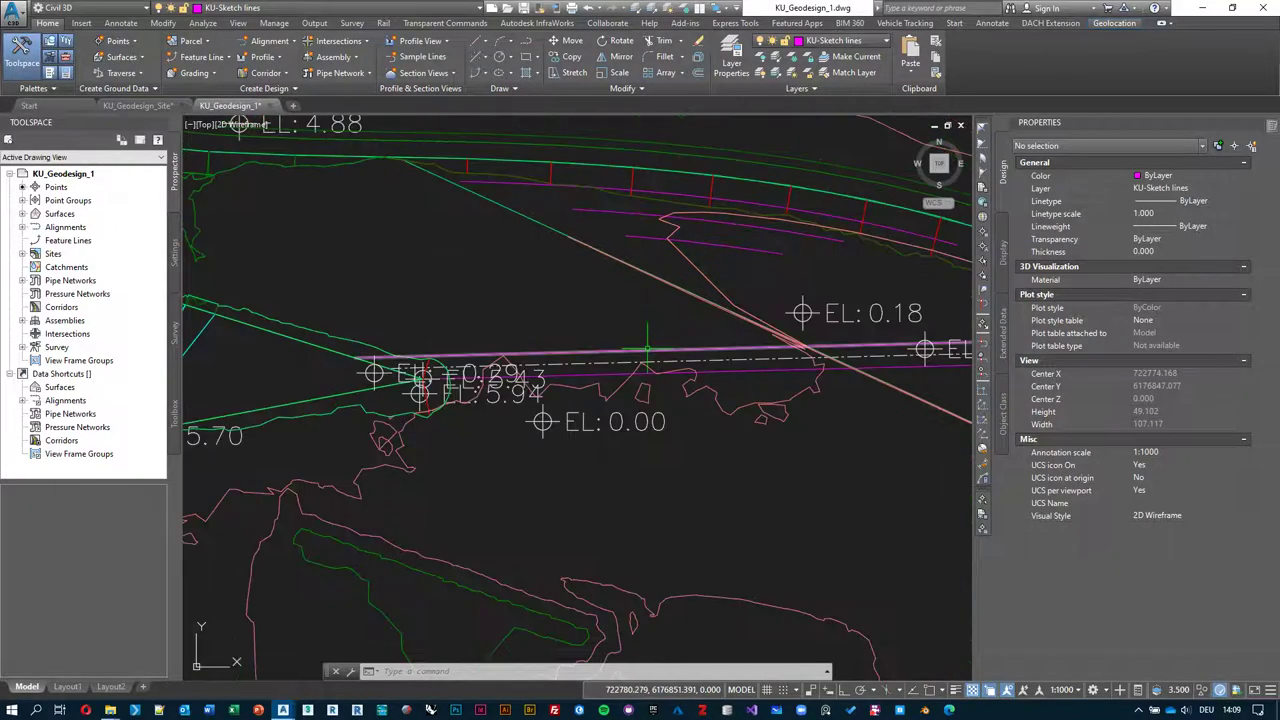
mouse_move(648, 350)
scroll(408, 286, down, 3)
middle_drag(408, 286, 591, 303)
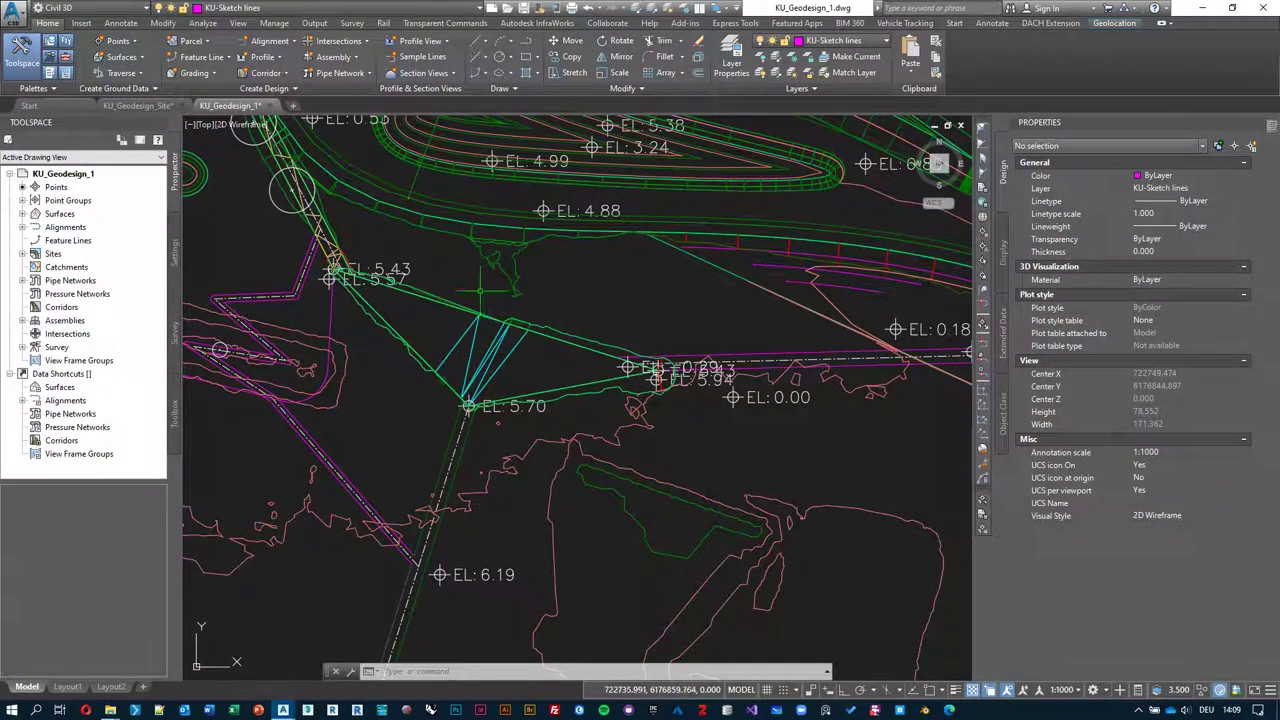
- Expand Sites to show Path, River and Site 1, and inspect the circled alignment
click(22, 254)
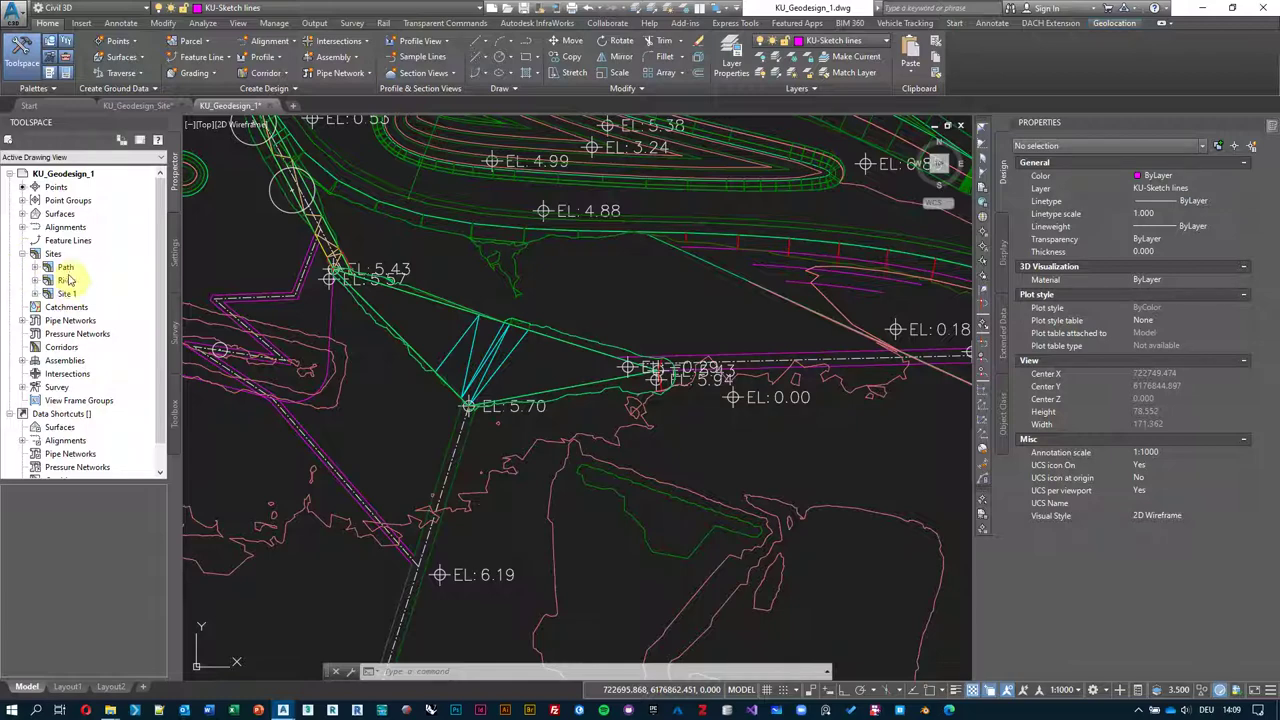
middle_drag(423, 223, 450, 446)
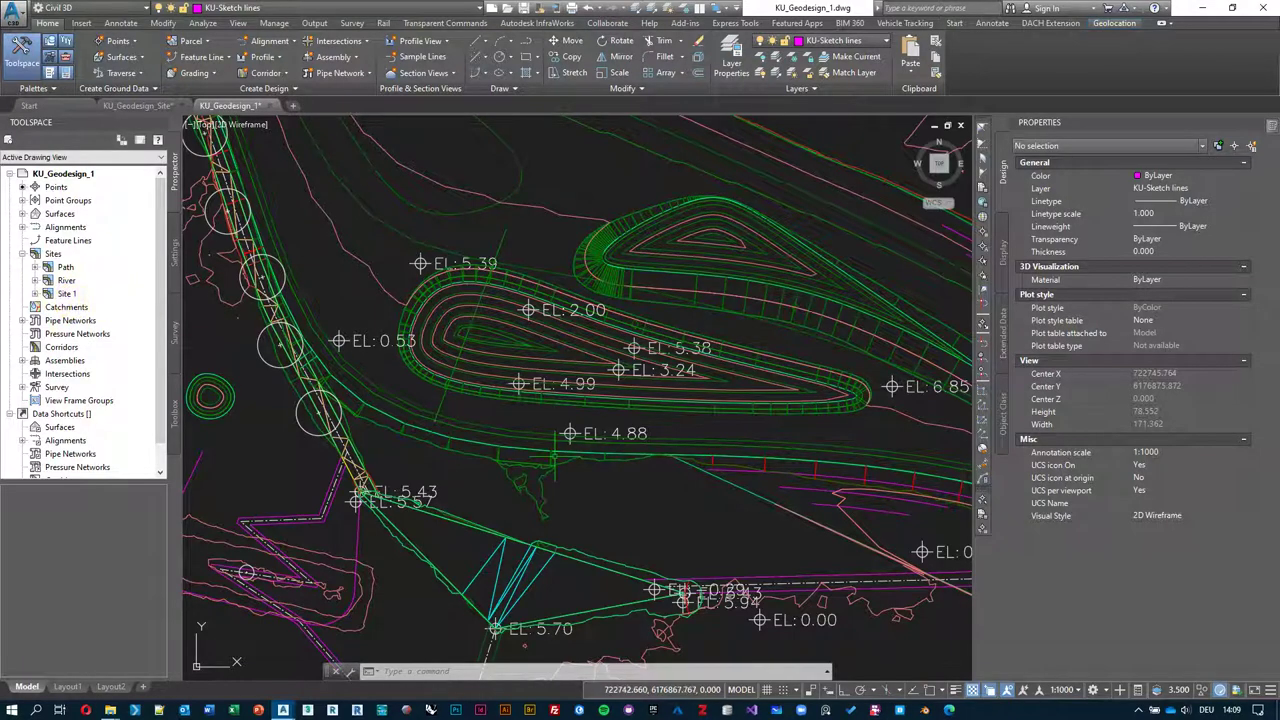
scroll(555, 456, down, 2)
middle_drag(484, 258, 601, 353)
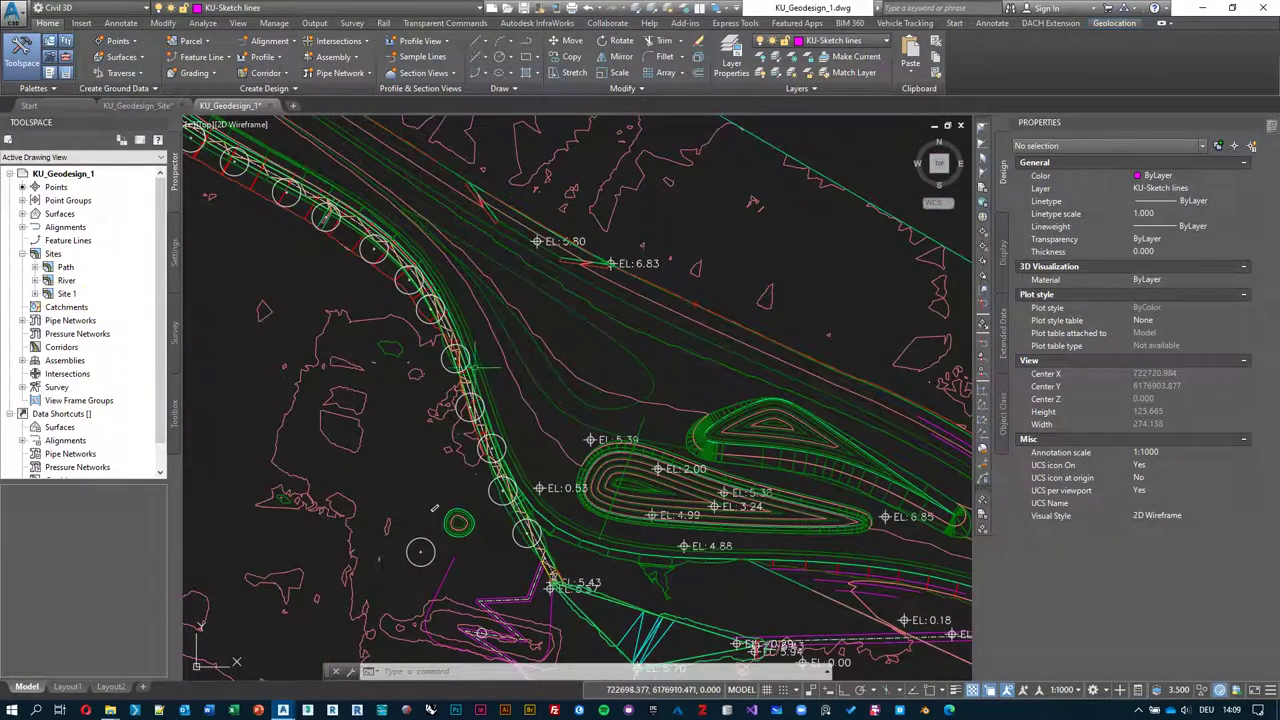
scroll(455, 308, up, 4)
middle_drag(923, 357, 943, 385)
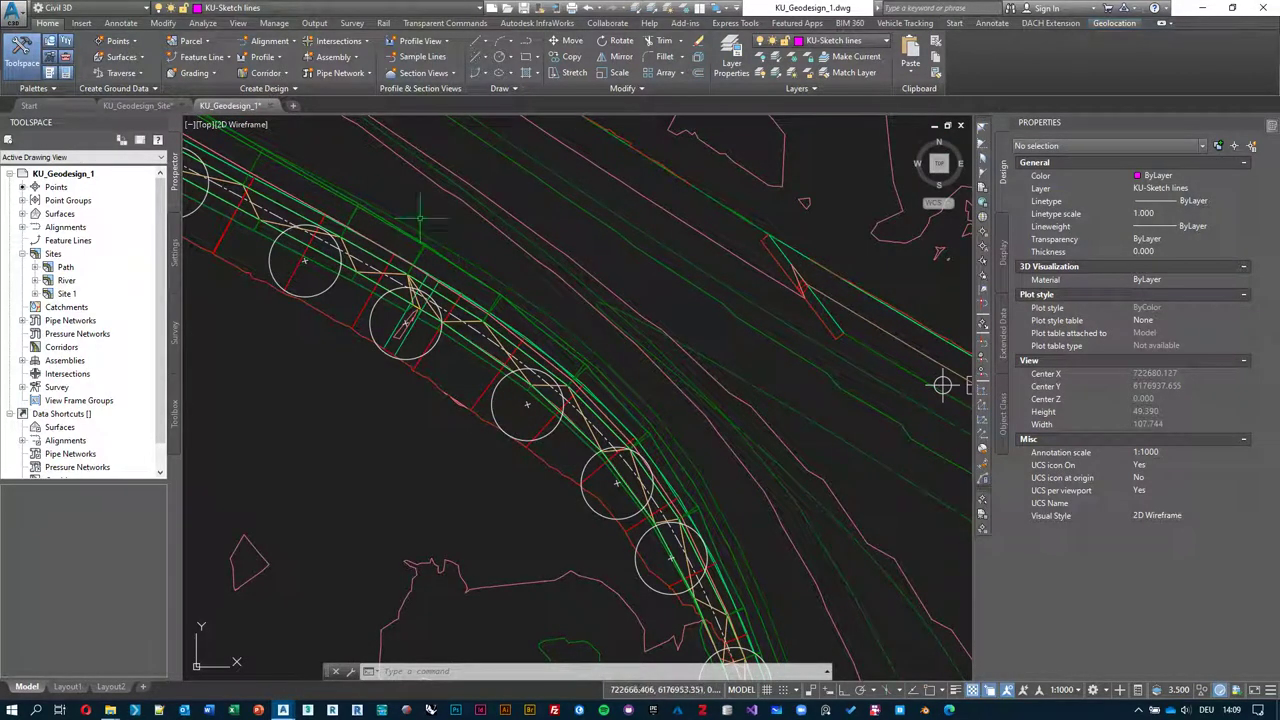
scroll(587, 295, down, 3)
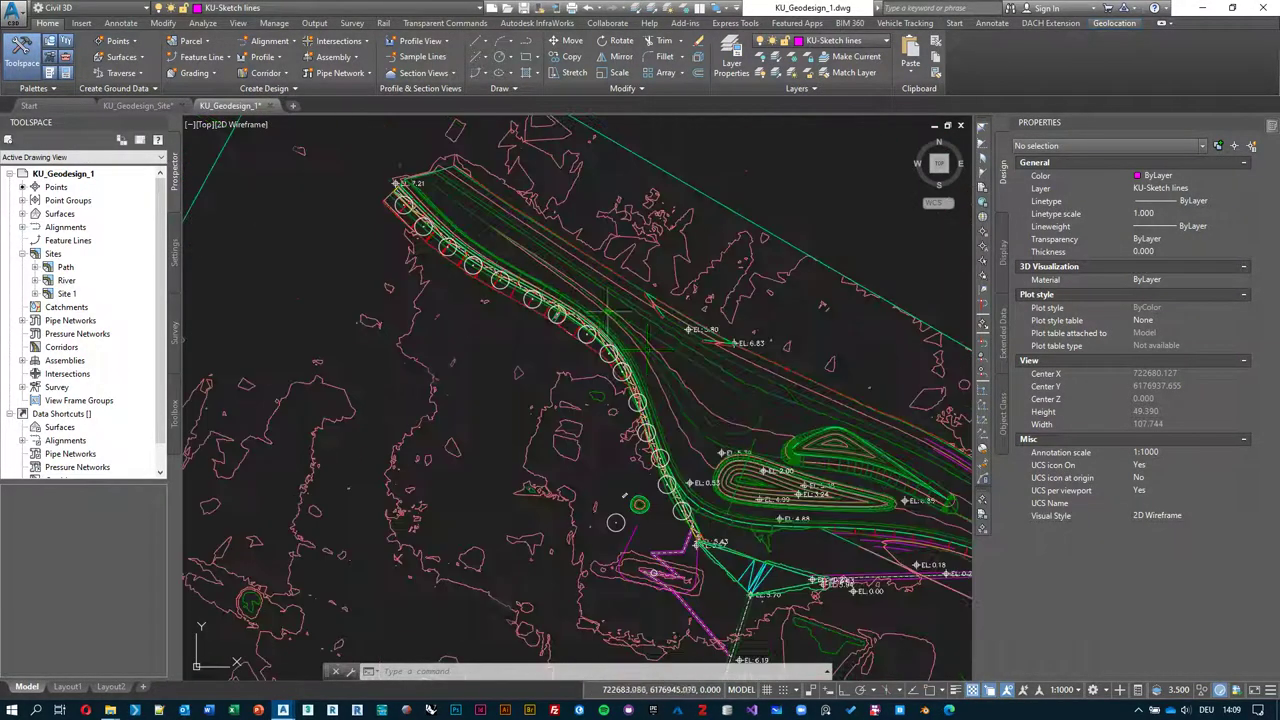
middle_drag(587, 295, 571, 249)
scroll(730, 328, up, 6)
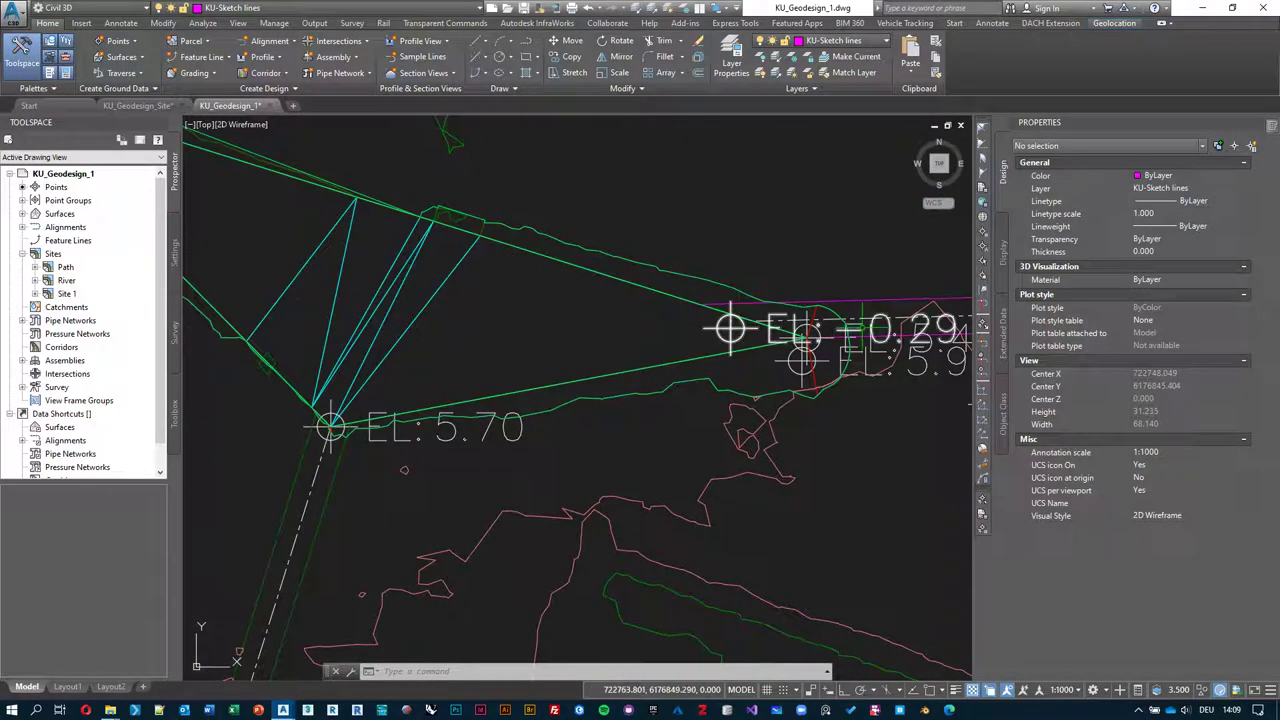
middle_drag(730, 328, 672, 362)
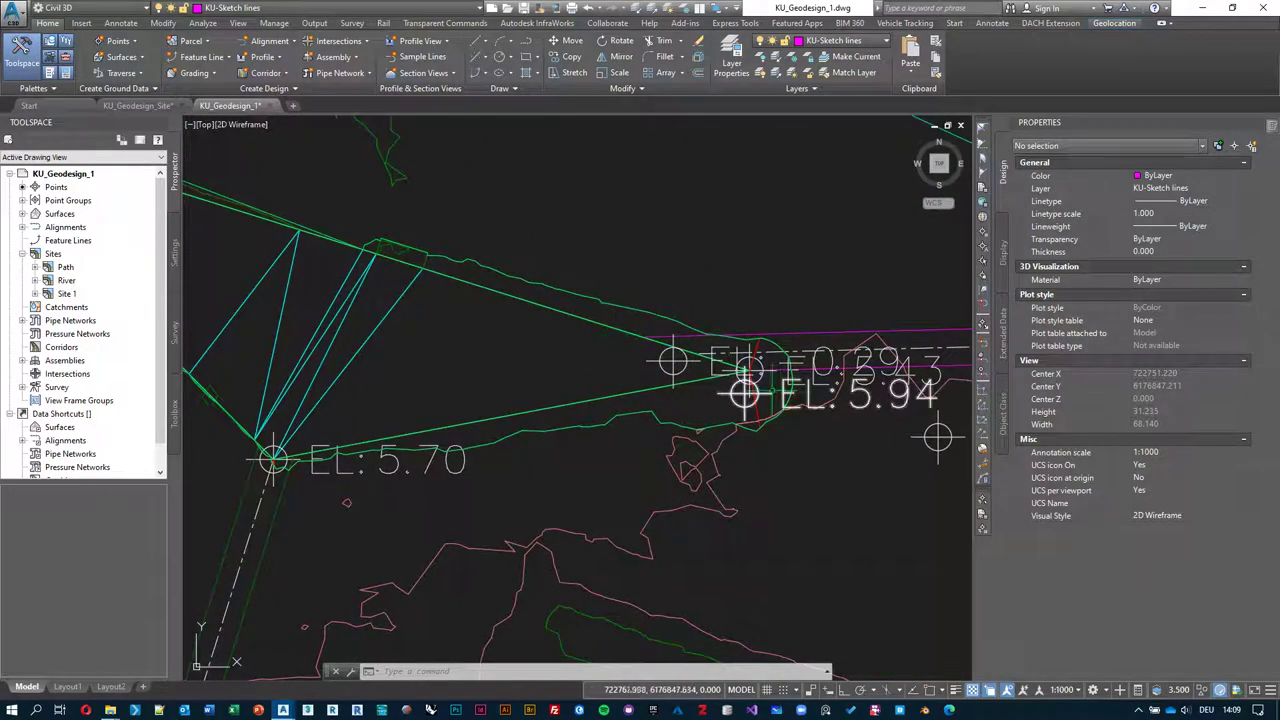
scroll(728, 310, down, 2)
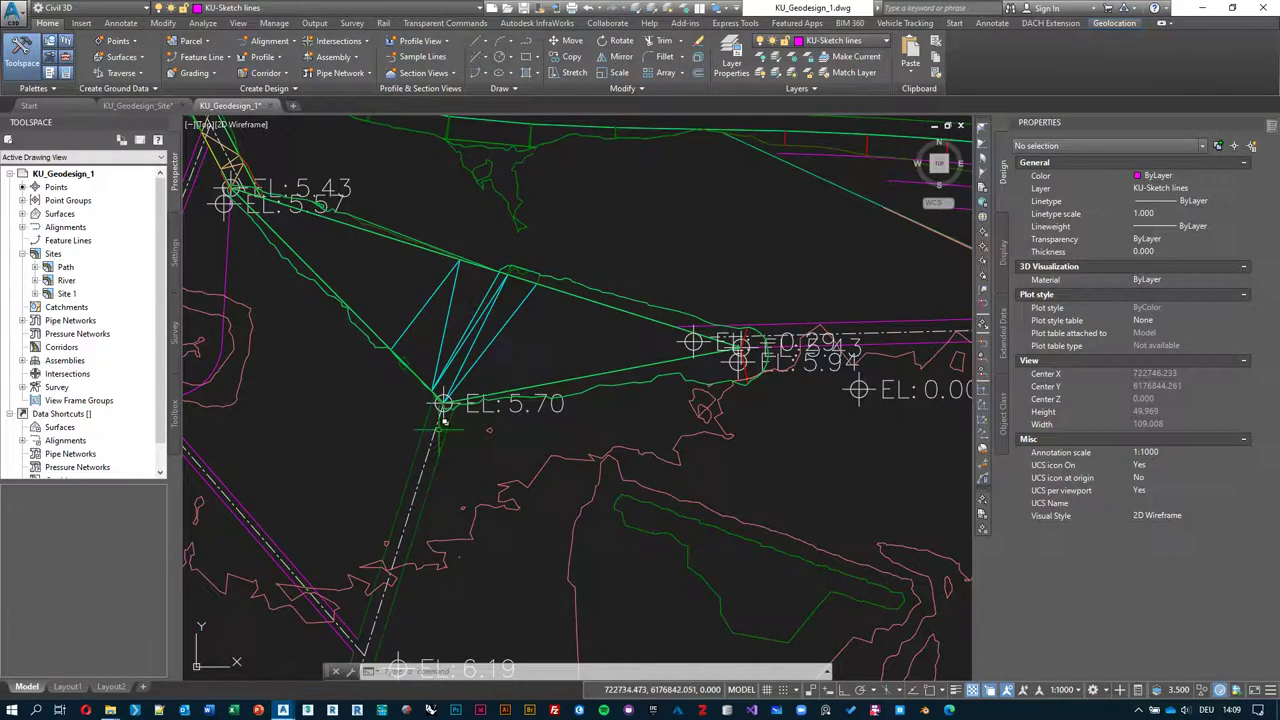
middle_drag(789, 295, 853, 427)
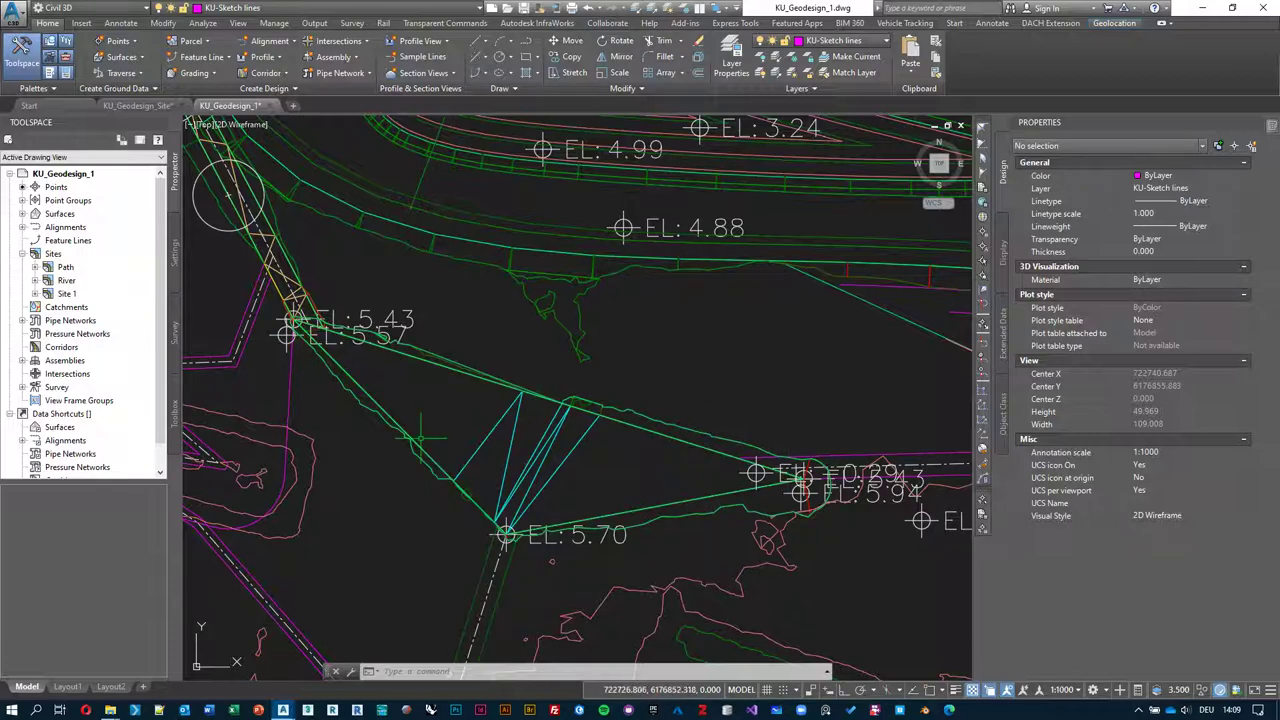
scroll(300, 322, up, 3)
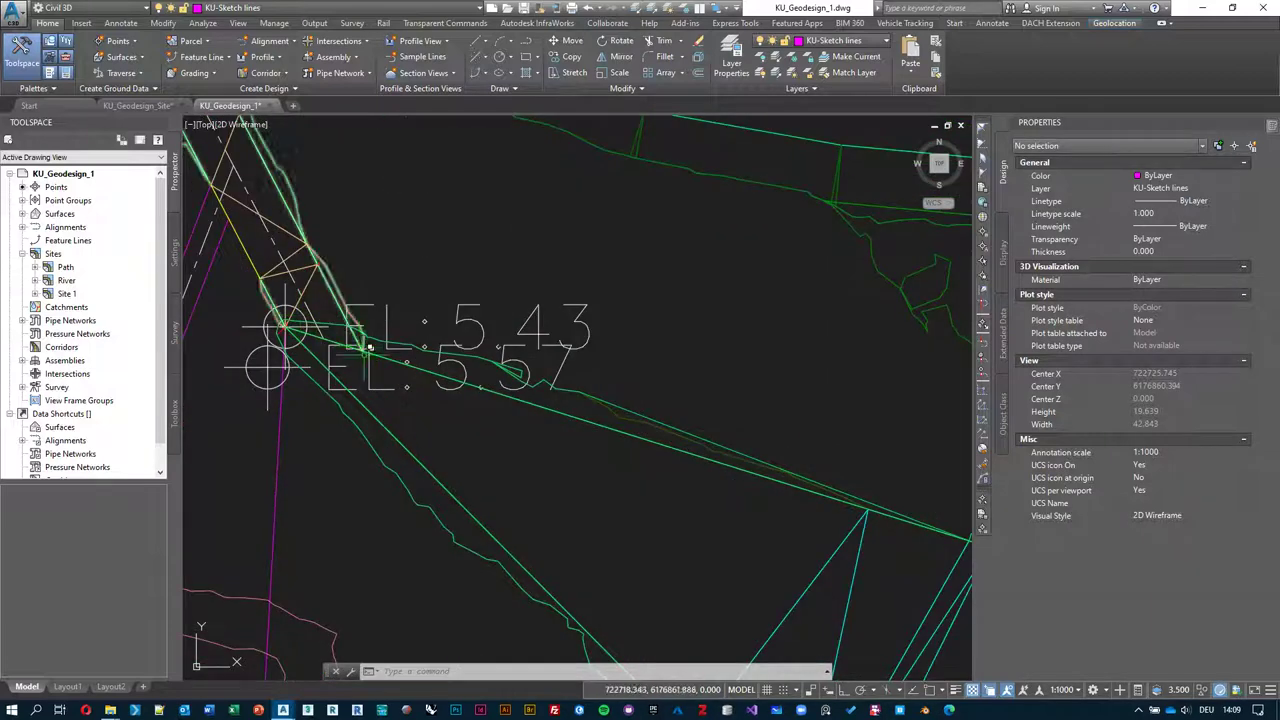
scroll(345, 352, up, 6)
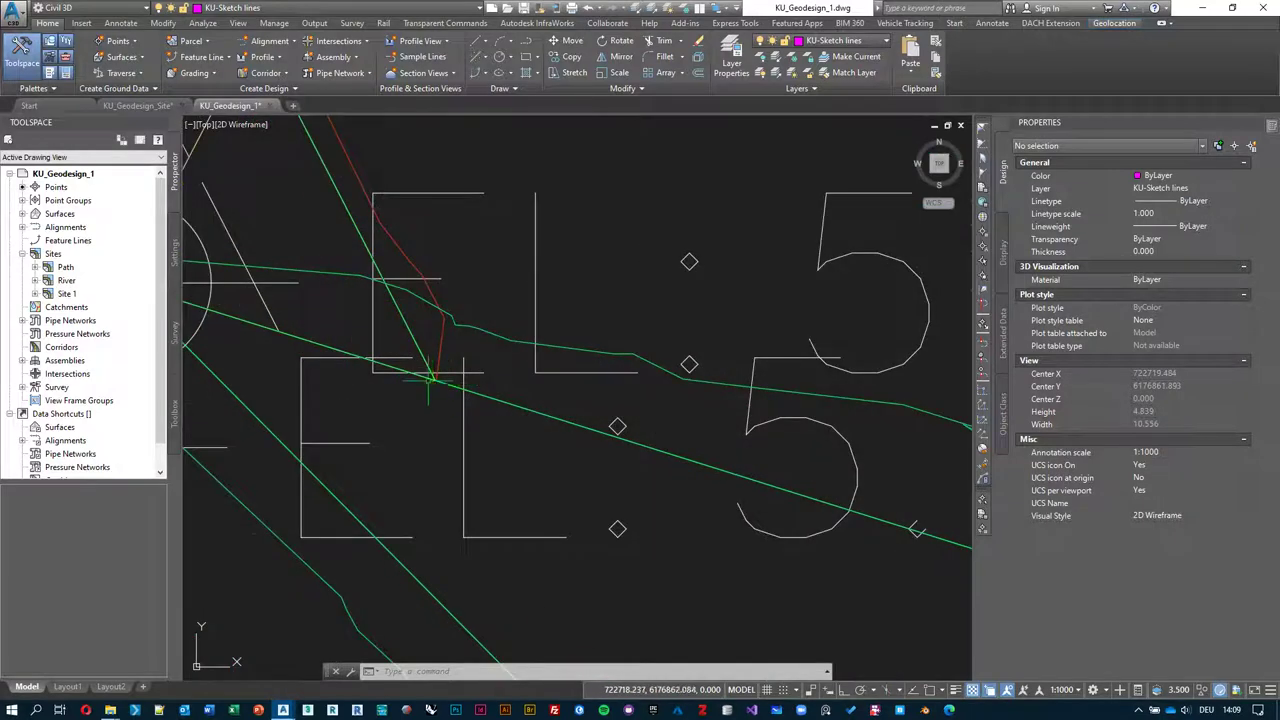
scroll(435, 380, down, 2)
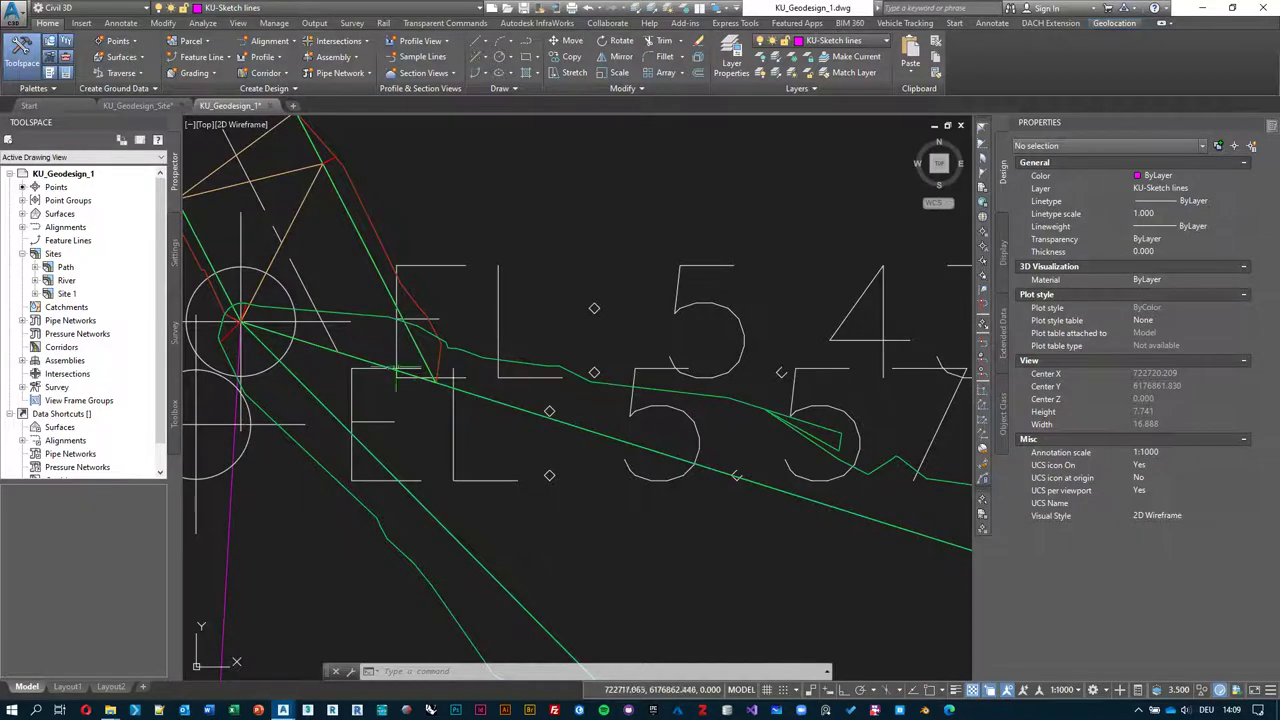
scroll(240, 320, down, 10)
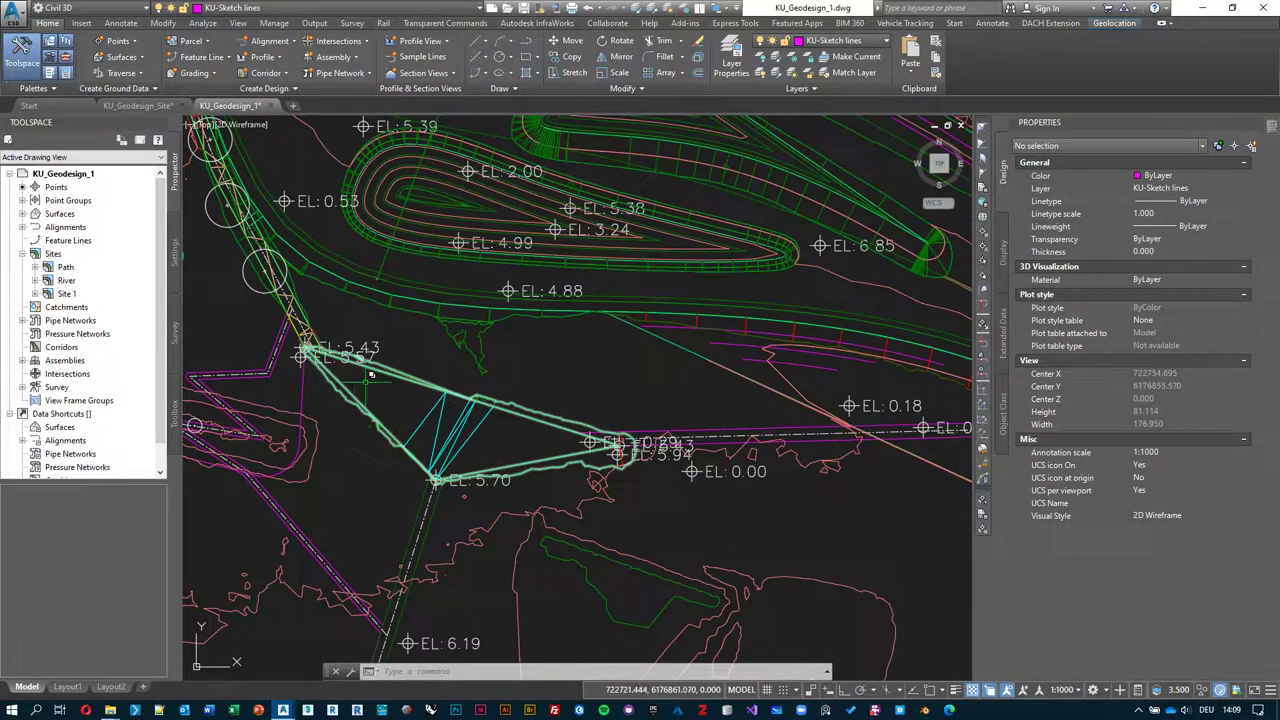
middle_drag(377, 485, 494, 442)
scroll(494, 442, up, 1)
scroll(538, 520, up, 1)
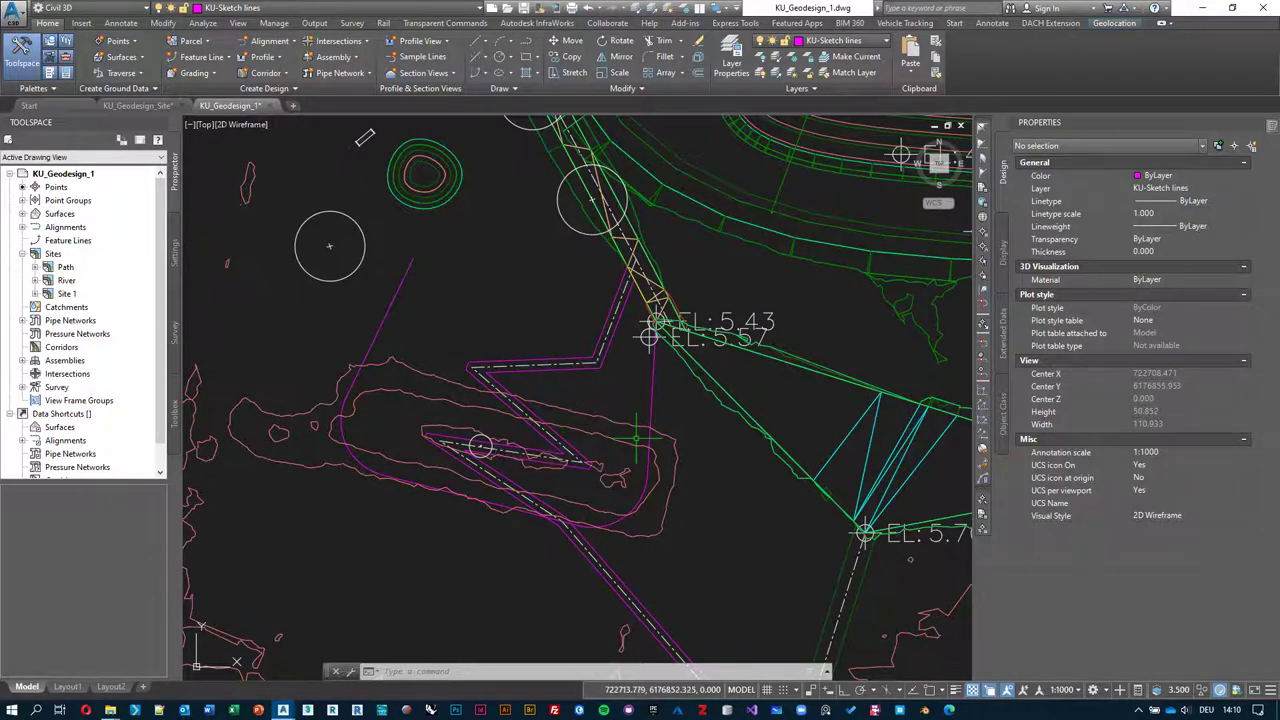
scroll(636, 440, down, 2)
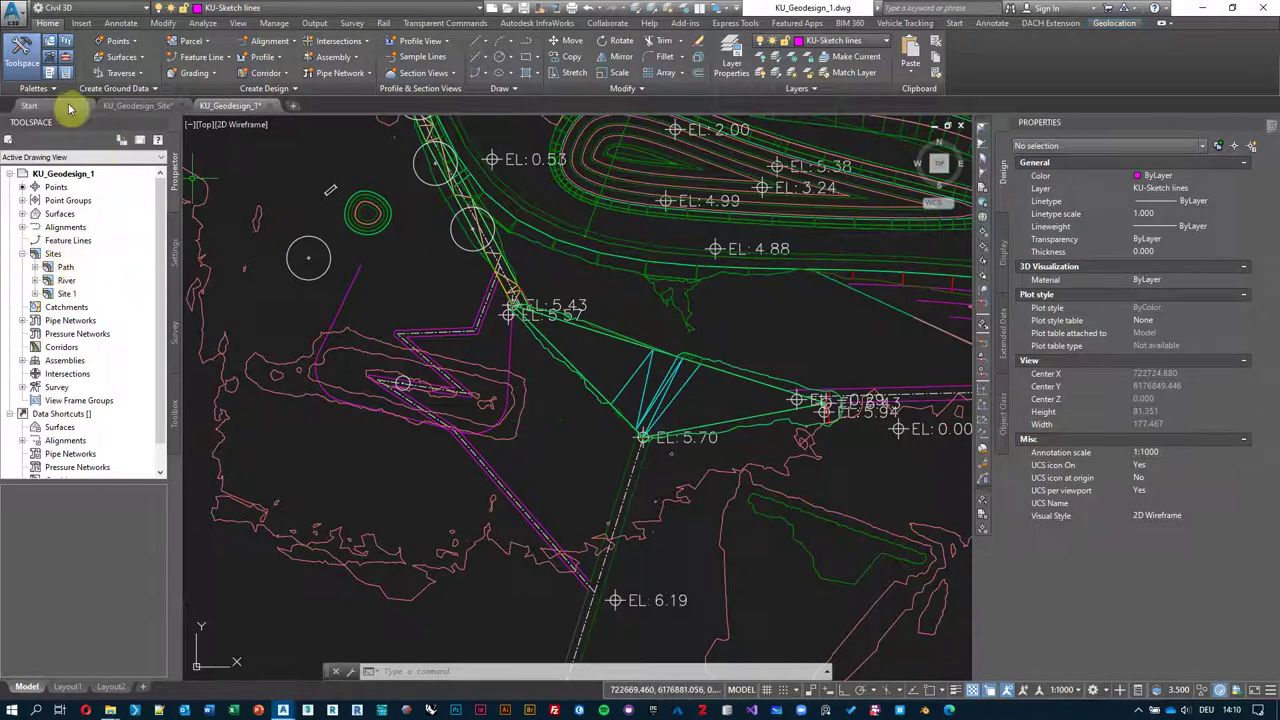
- In KU_Geodesign_Site, move the 21.804 m feature line from the Path site to Parking Lot
click(137, 105)
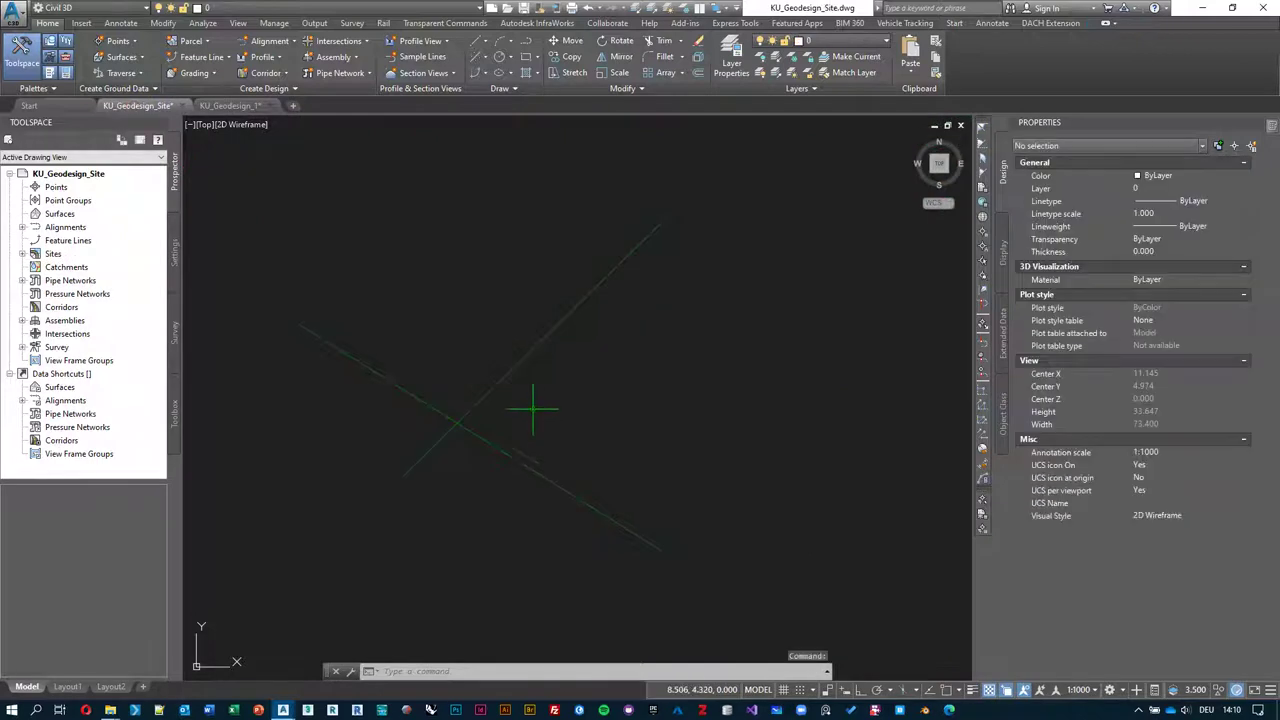
click(533, 408)
click(498, 330)
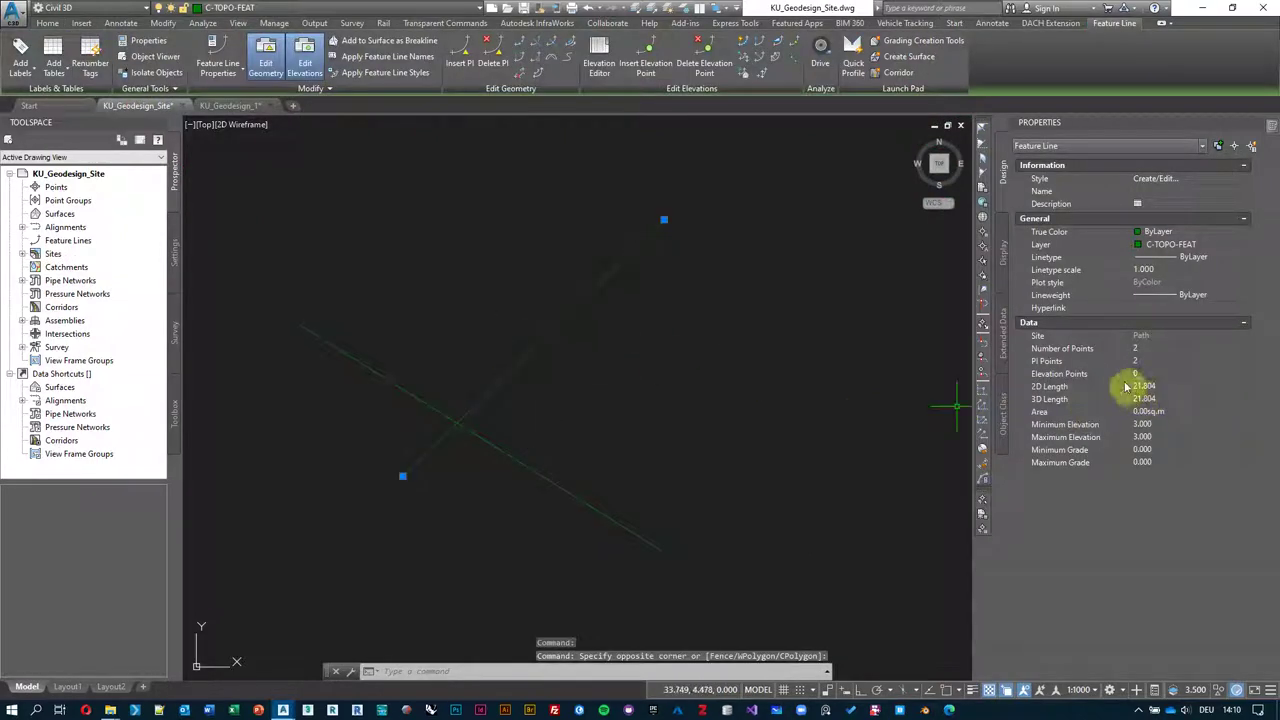
right_click(409, 240)
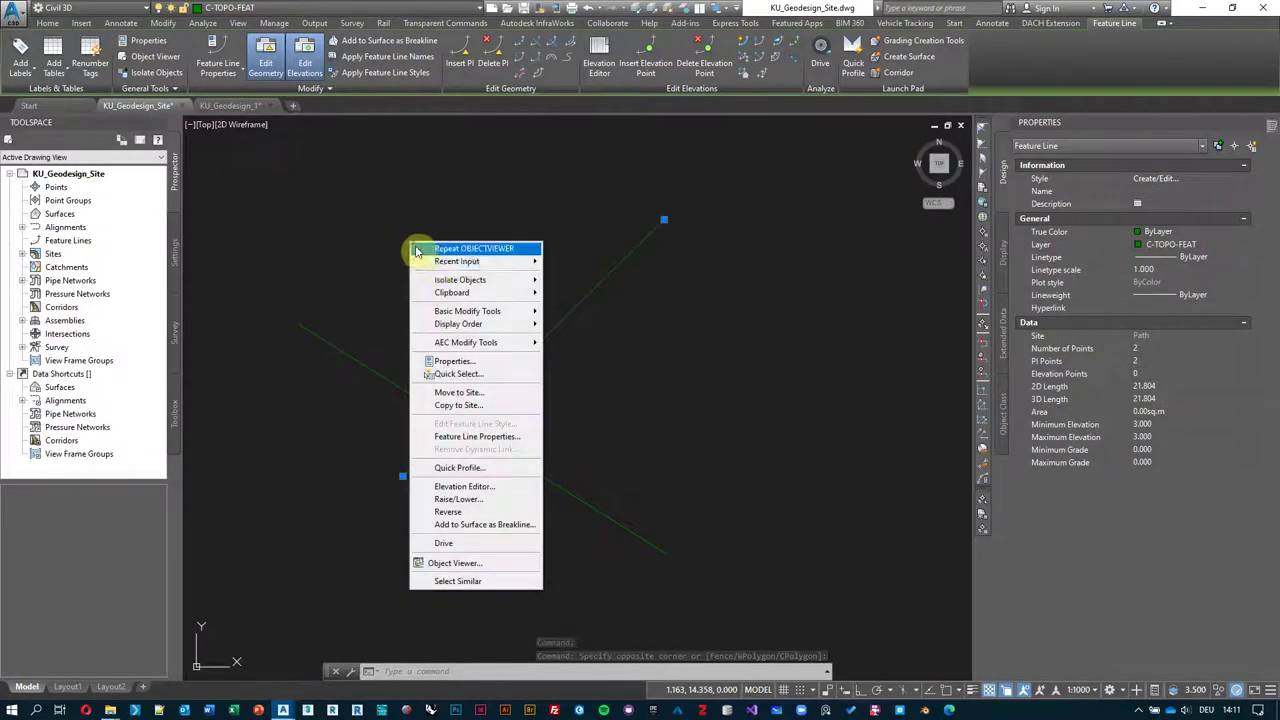
click(513, 397)
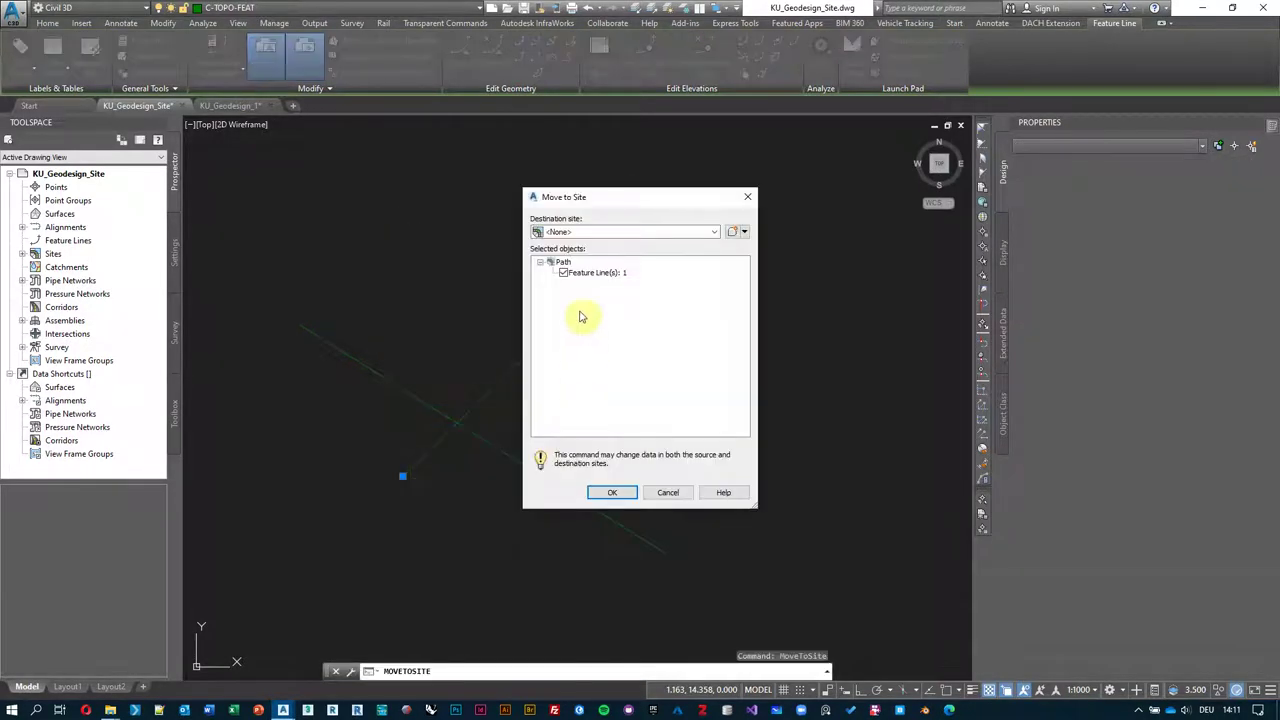
click(600, 231)
click(578, 252)
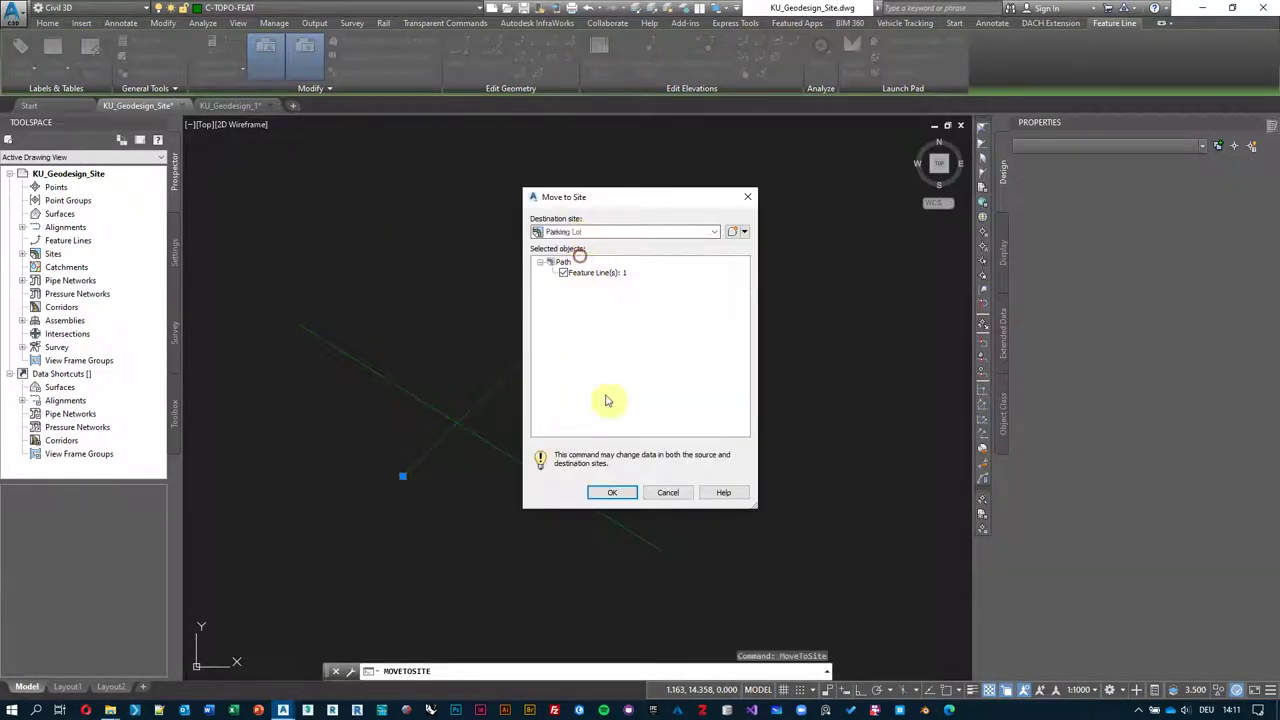
click(612, 492)
- View both crossing feature lines in the Object Viewer, then close it
click(549, 443)
click(423, 380)
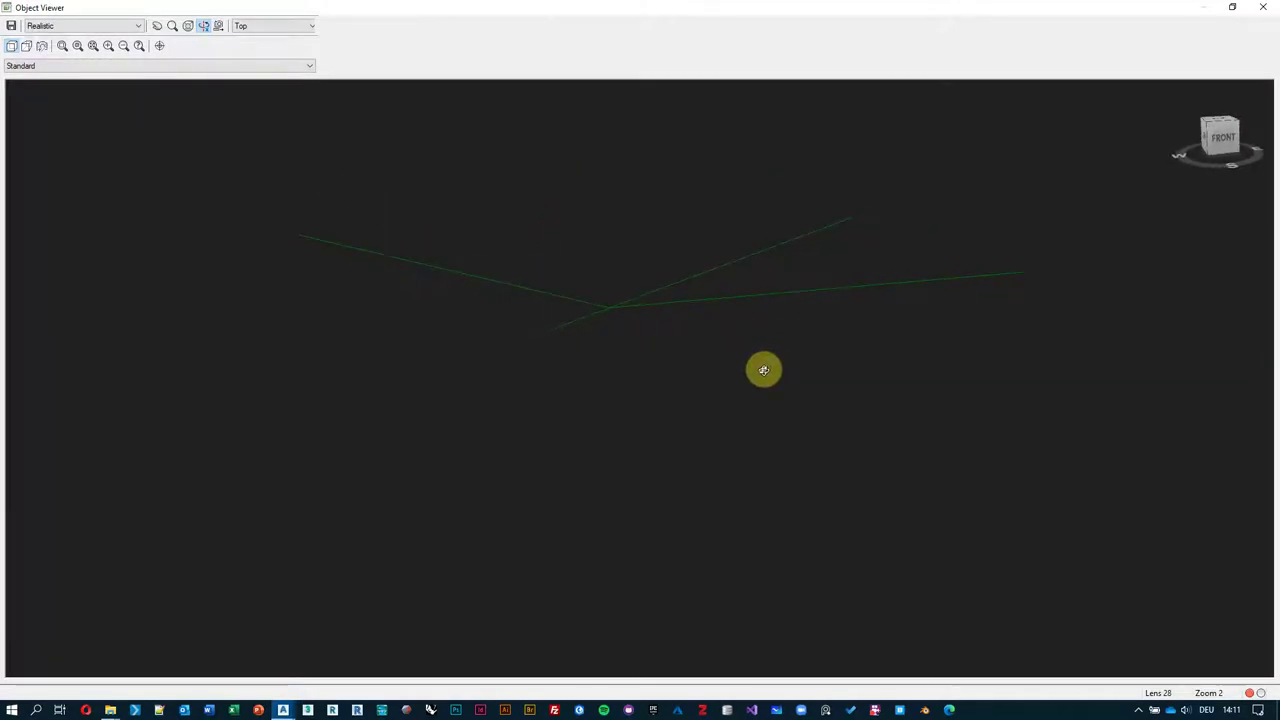
click(1262, 7)
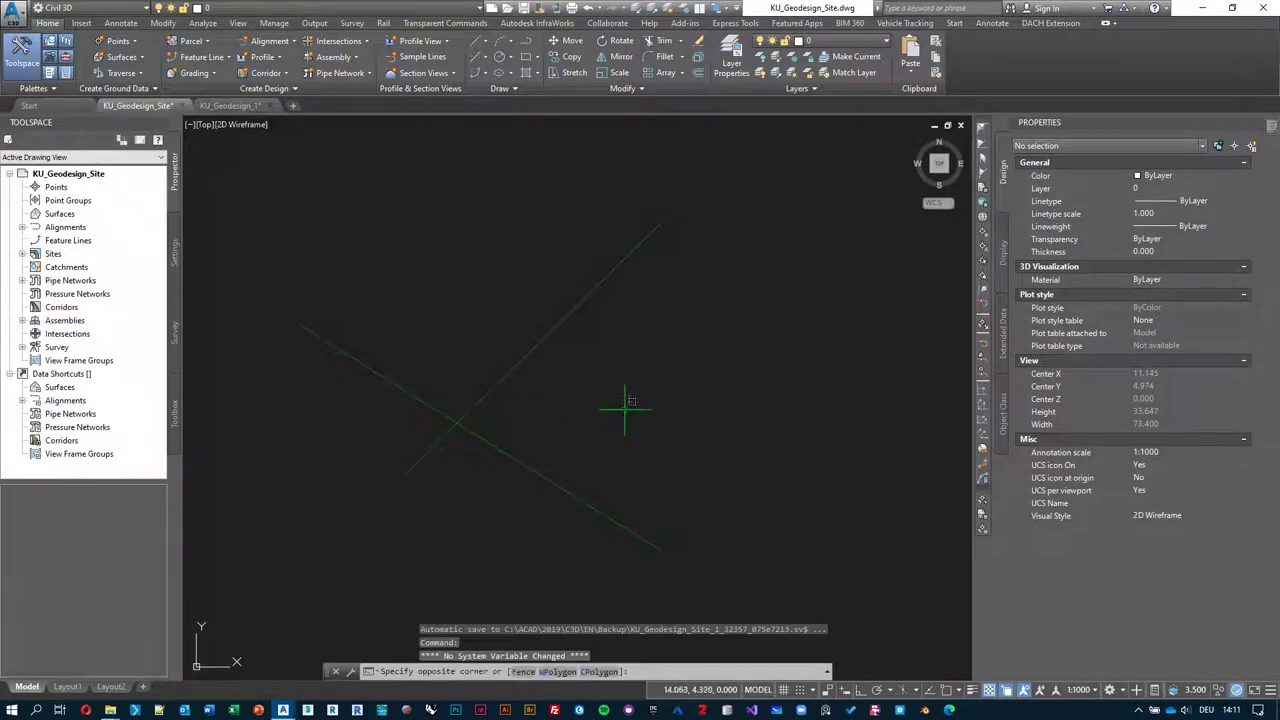
- Move one feature line to a new position with the M command
click(548, 480)
click(641, 445)
text(m)
key(Return)
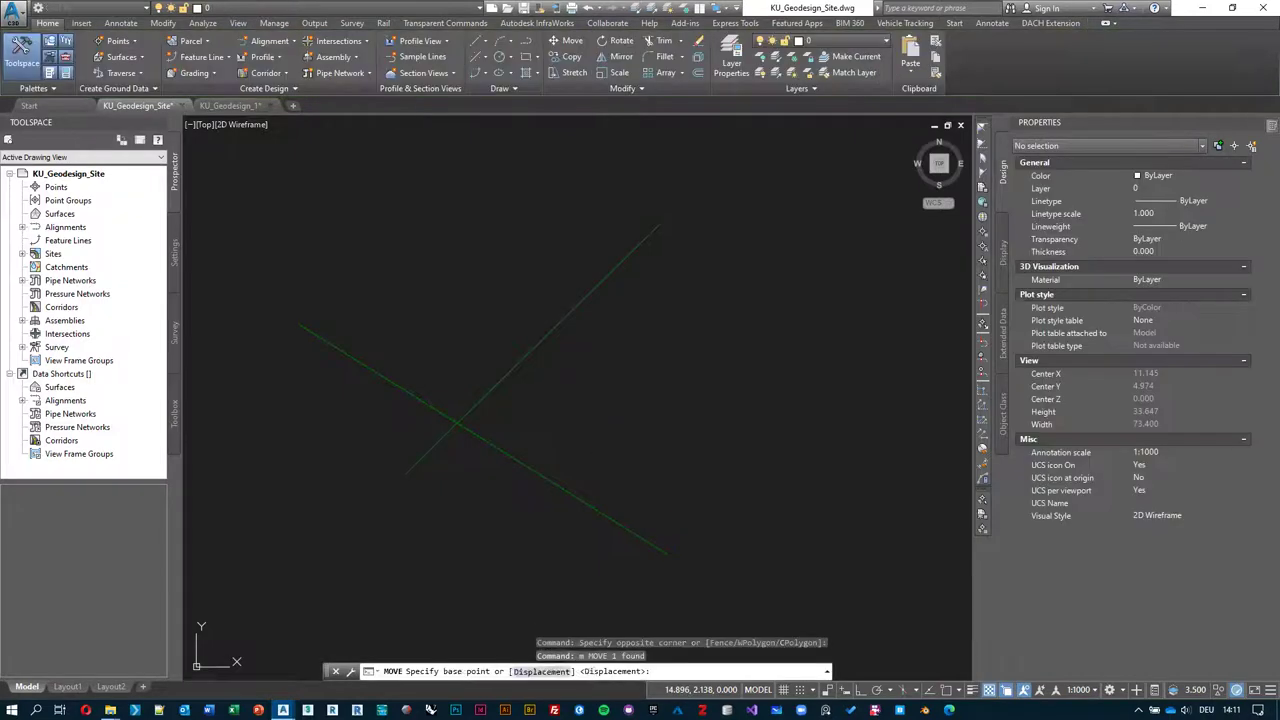
click(608, 455)
click(670, 389)
- Select both lines and orbit them in 3D to compare their heights at the crossing
click(674, 357)
click(445, 308)
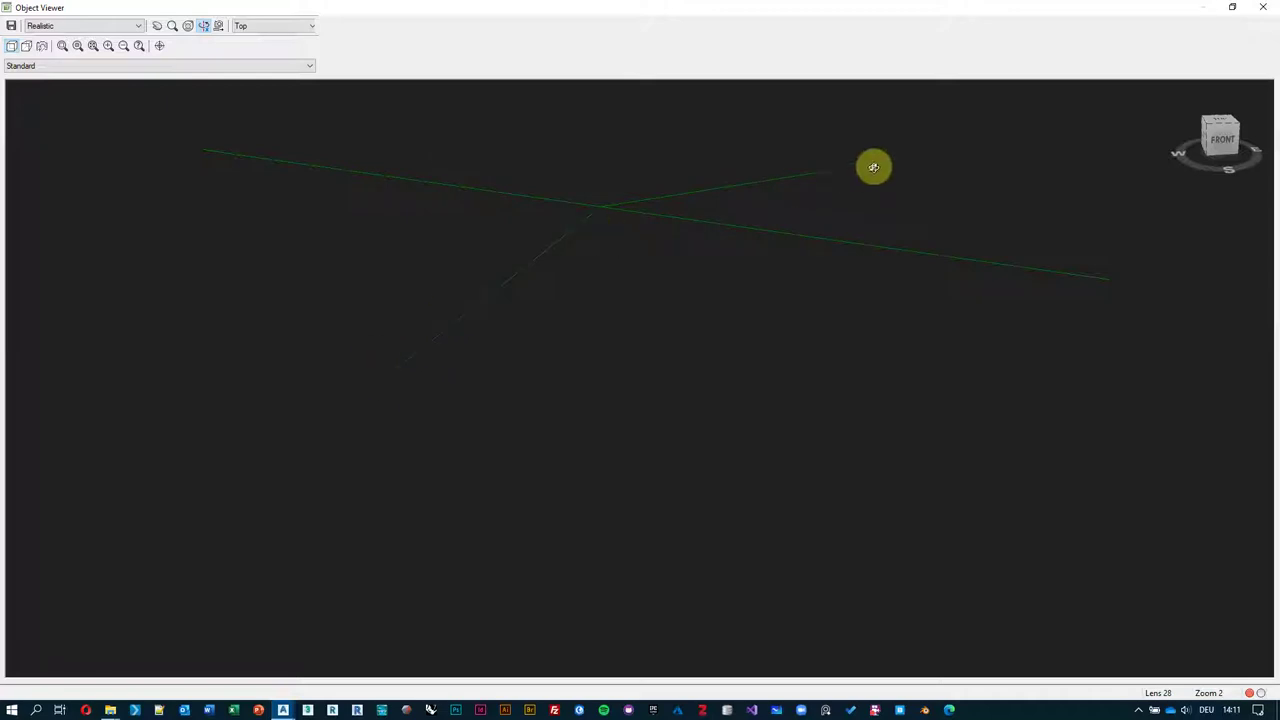
drag(686, 277, 423, 317)
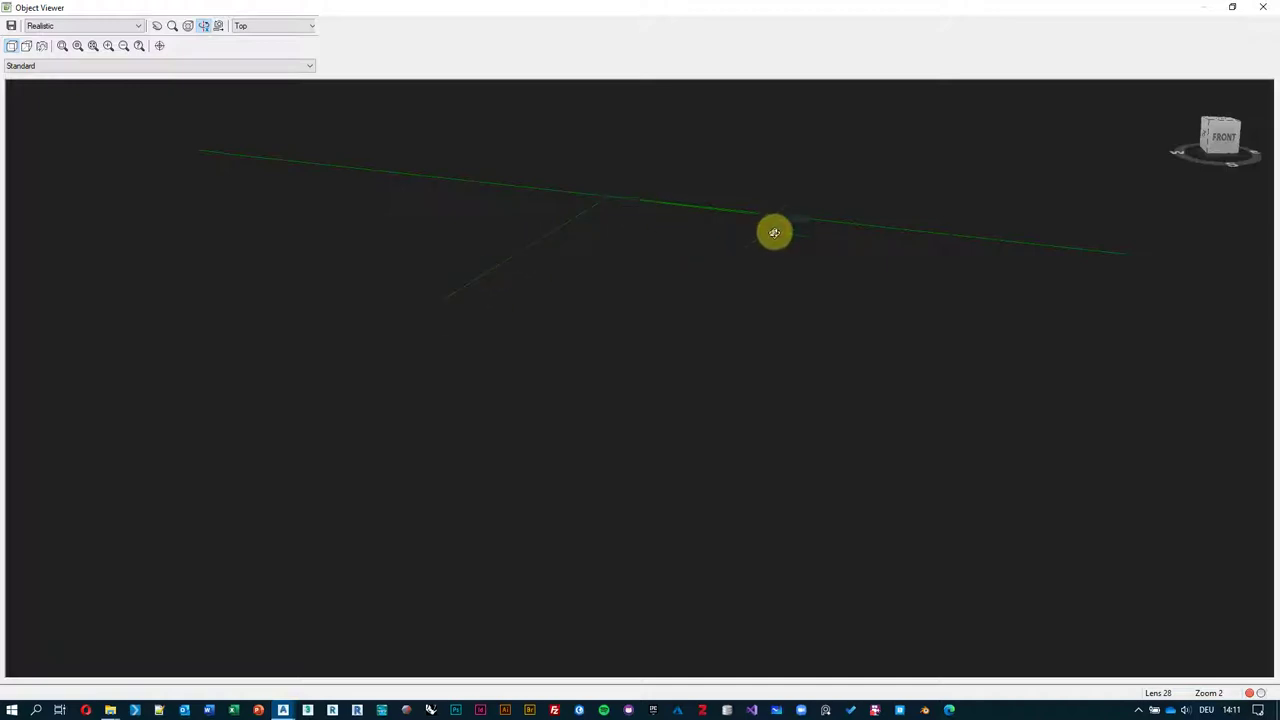
drag(774, 231, 743, 274)
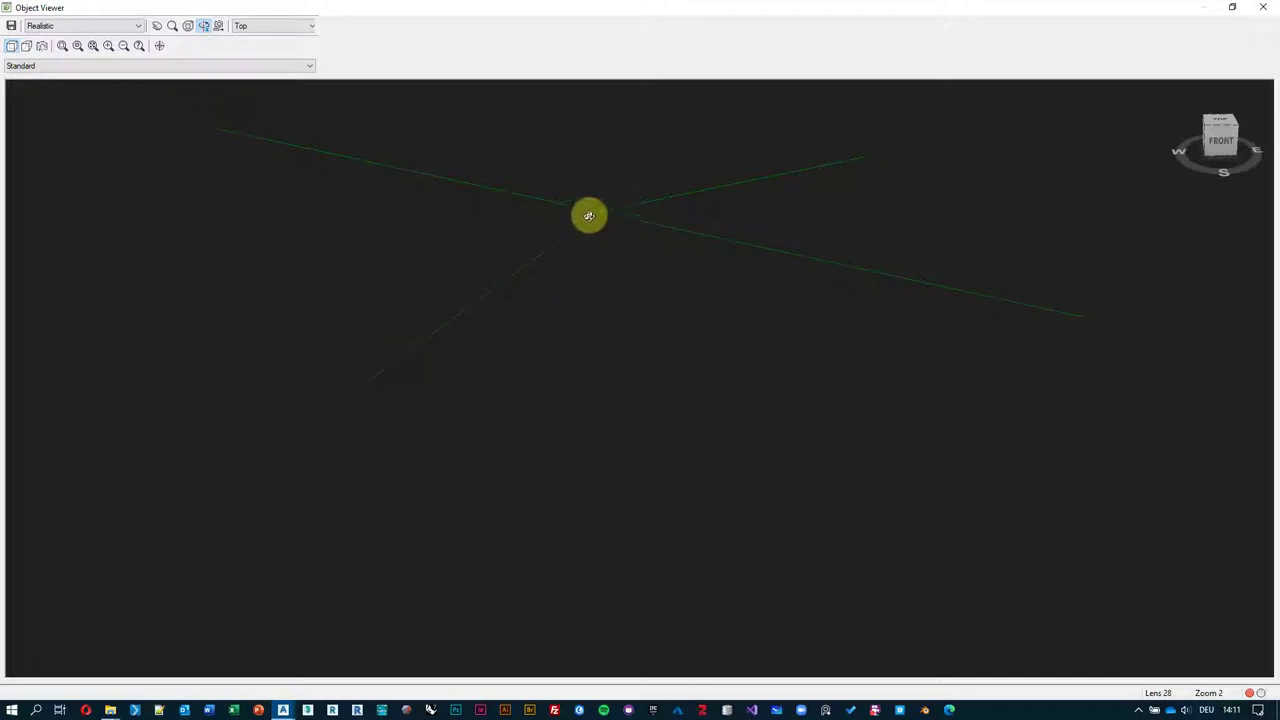
drag(908, 300, 752, 247)
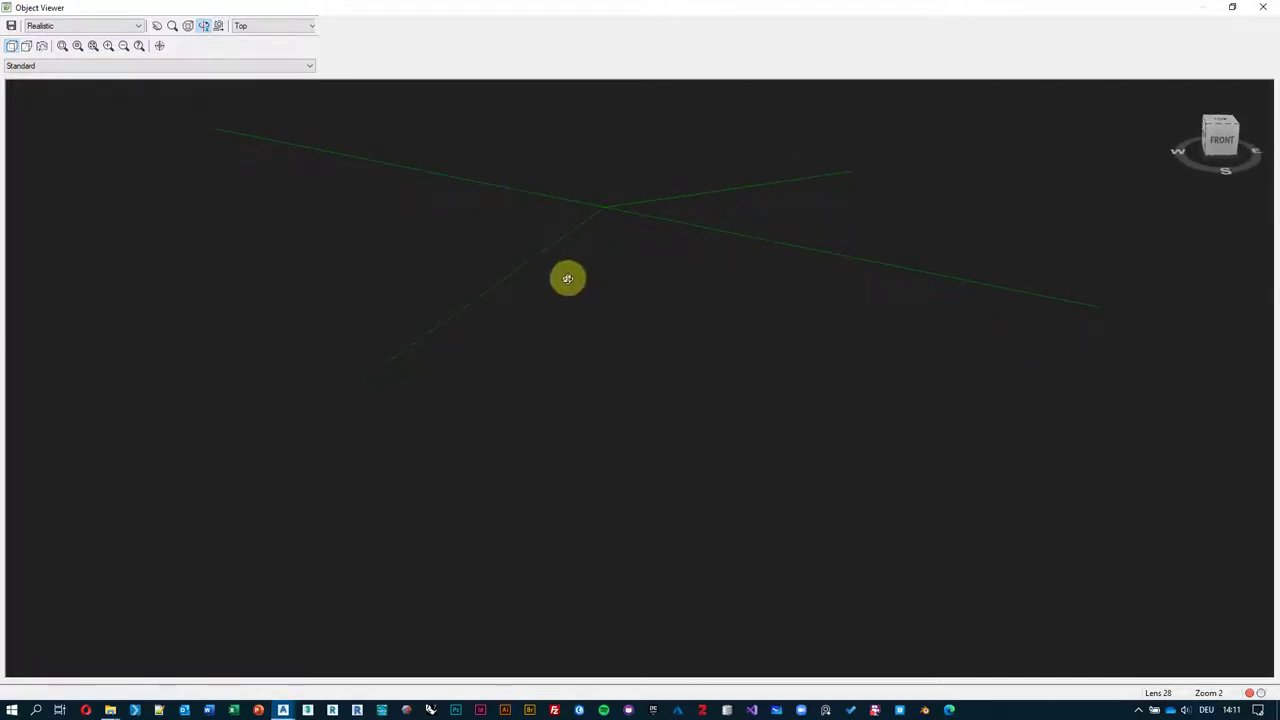
- Move the Parking Lot feature line to a new spot with the M command
click(1264, 7)
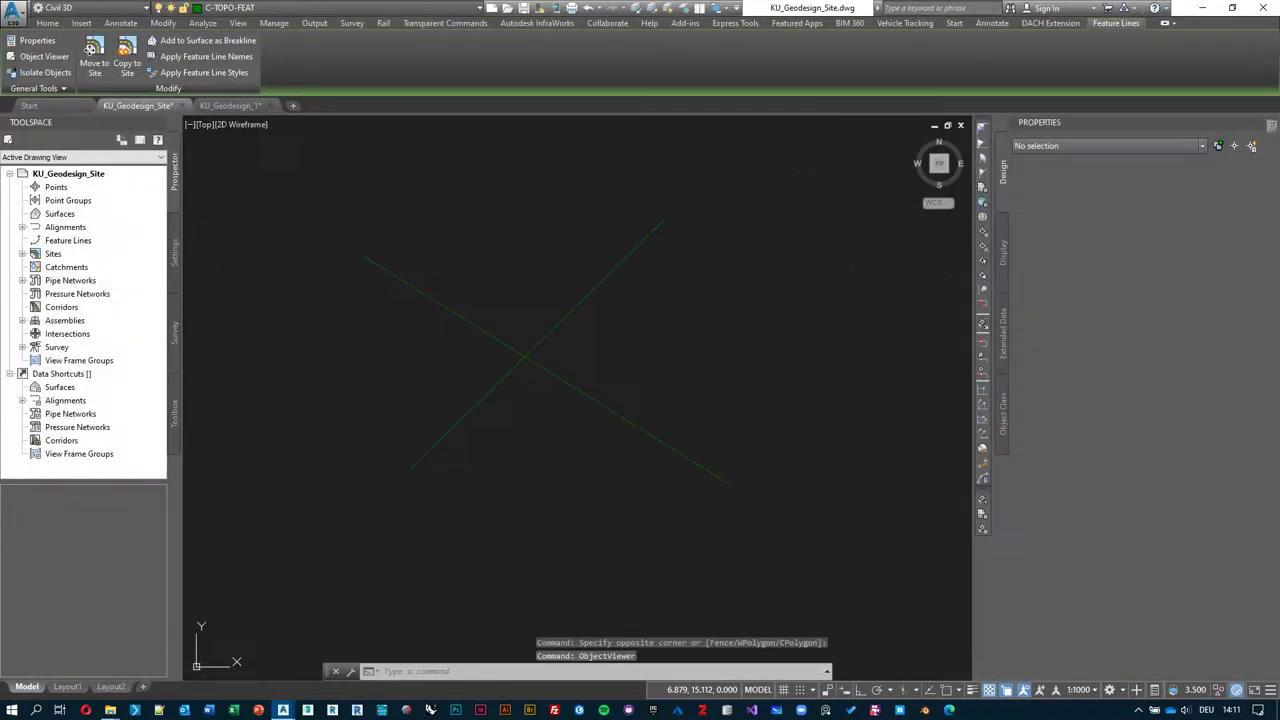
text(m)
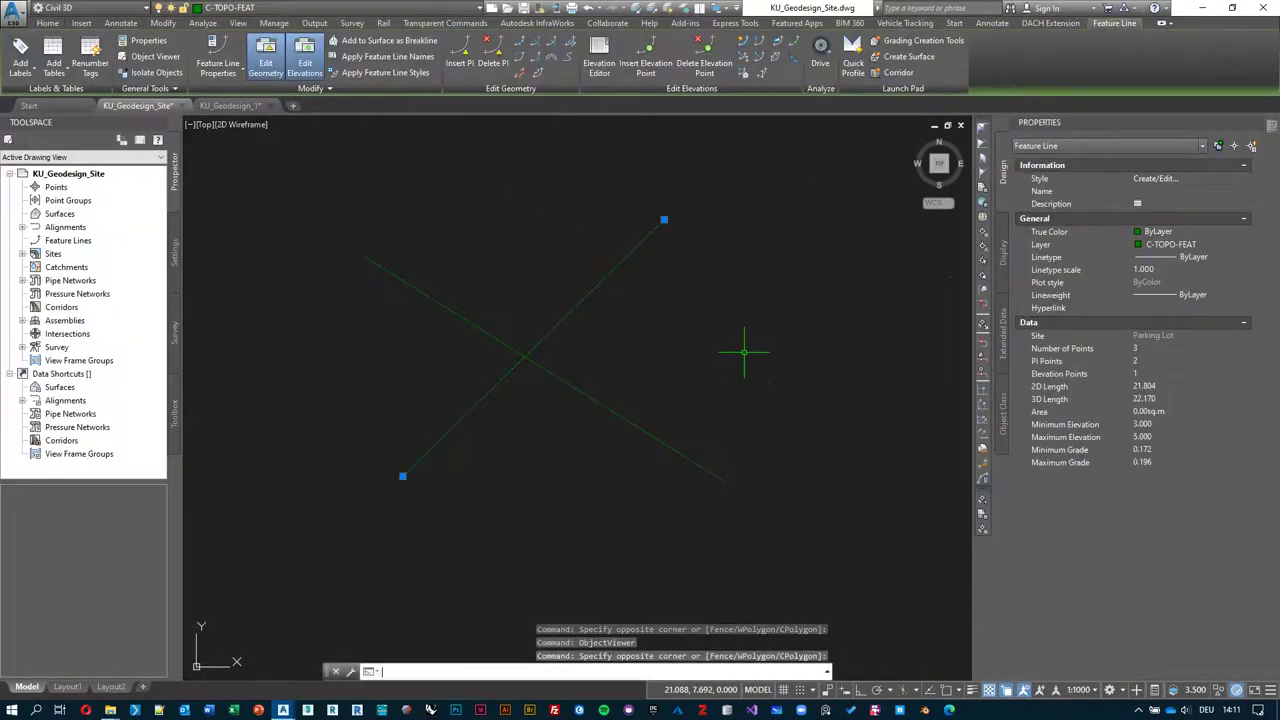
key(Return)
click(723, 363)
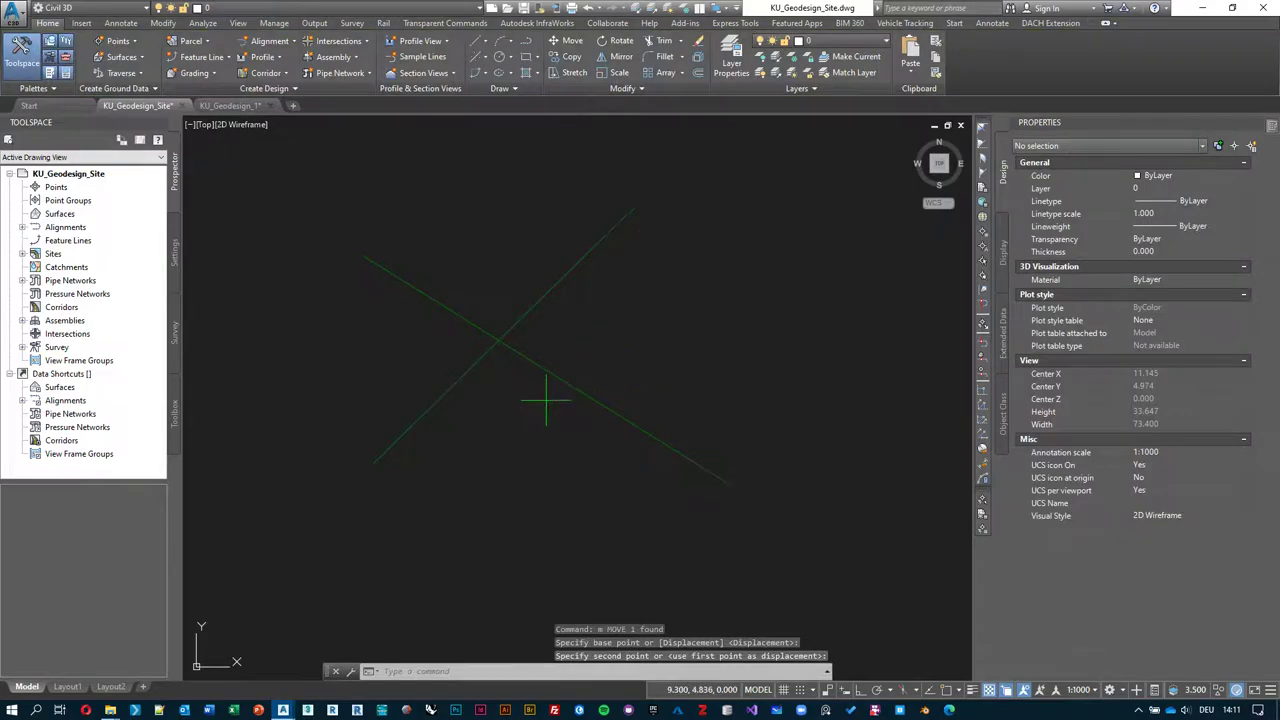
click(546, 401)
- Orbit the moved lines in the Object Viewer to compare elevations, then close it
right_click(472, 217)
click(571, 485)
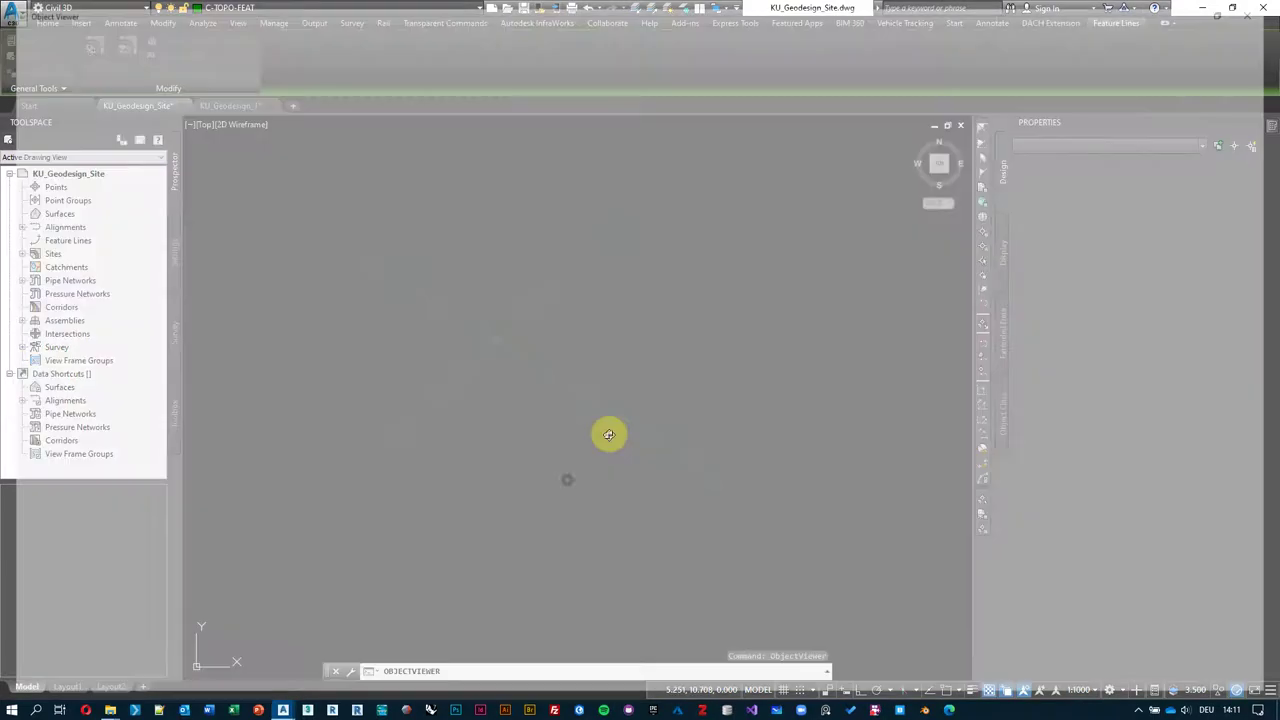
drag(606, 351, 711, 319)
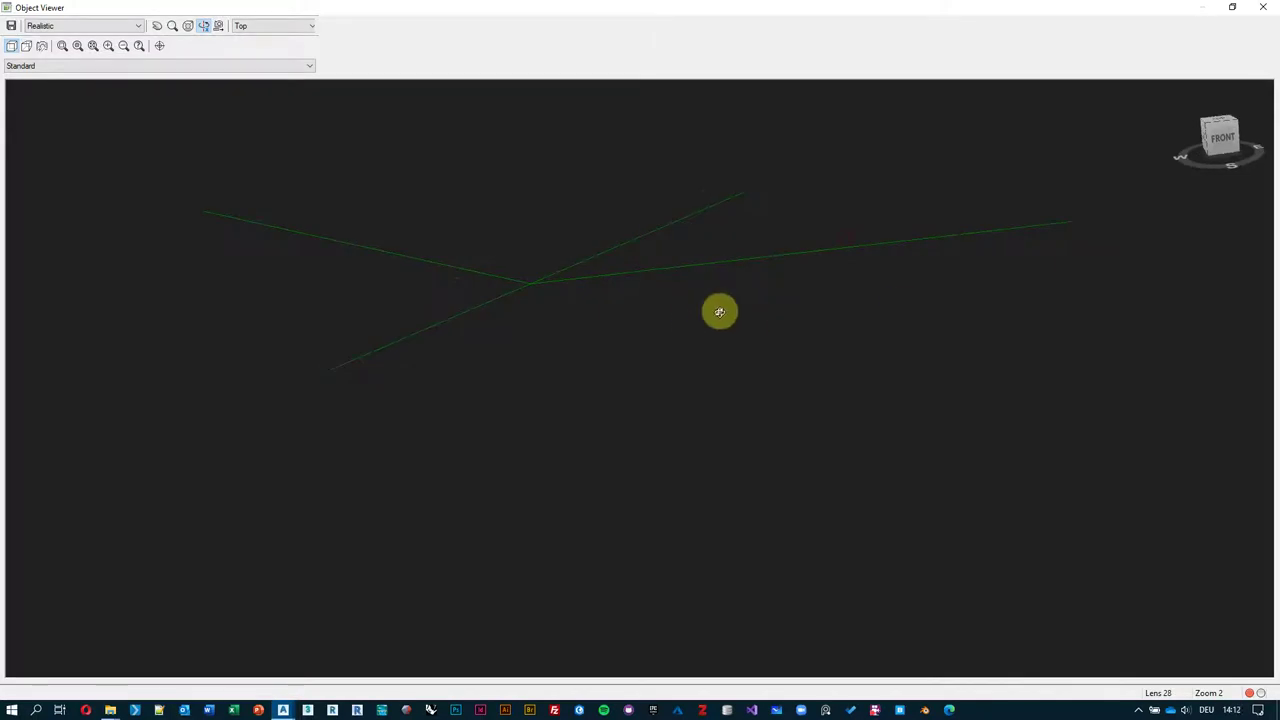
click(1262, 7)
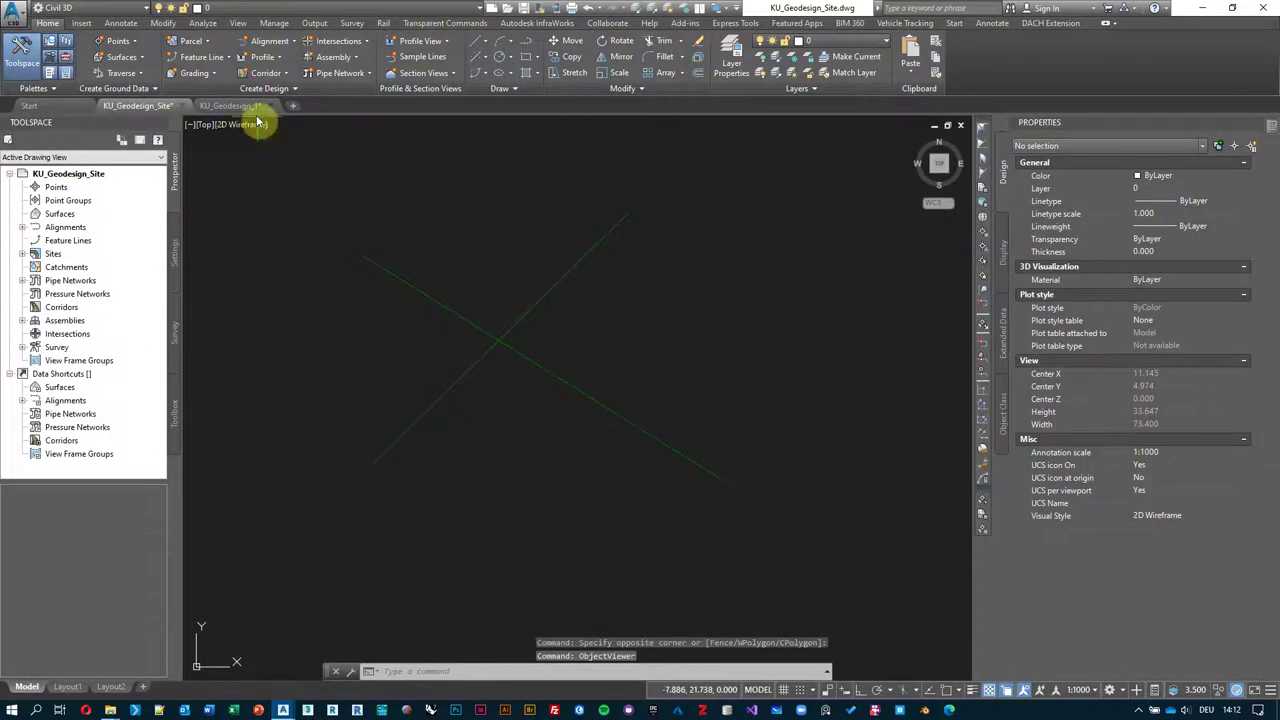
- Switch to the KU_Geodesign_1 drawing and check the mound's elevation labels, such as EL: 5.70
click(240, 106)
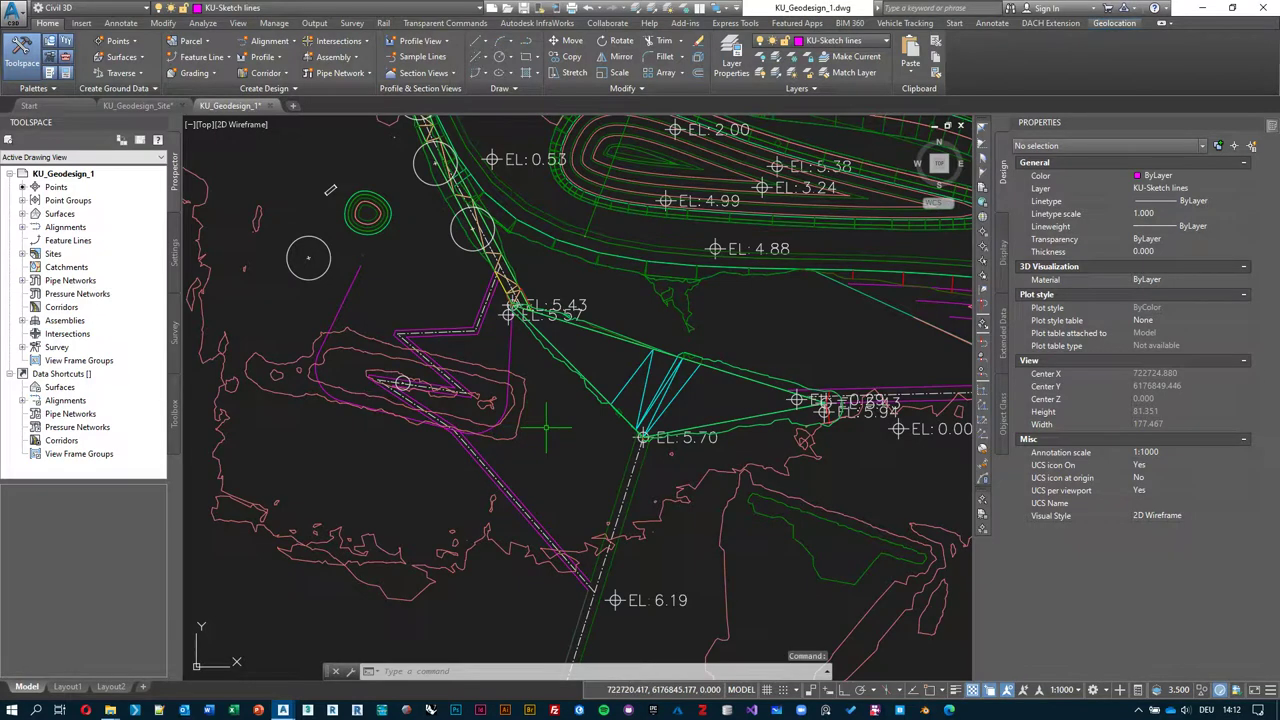
scroll(555, 418, down, 2)
scroll(686, 426, up, 2)
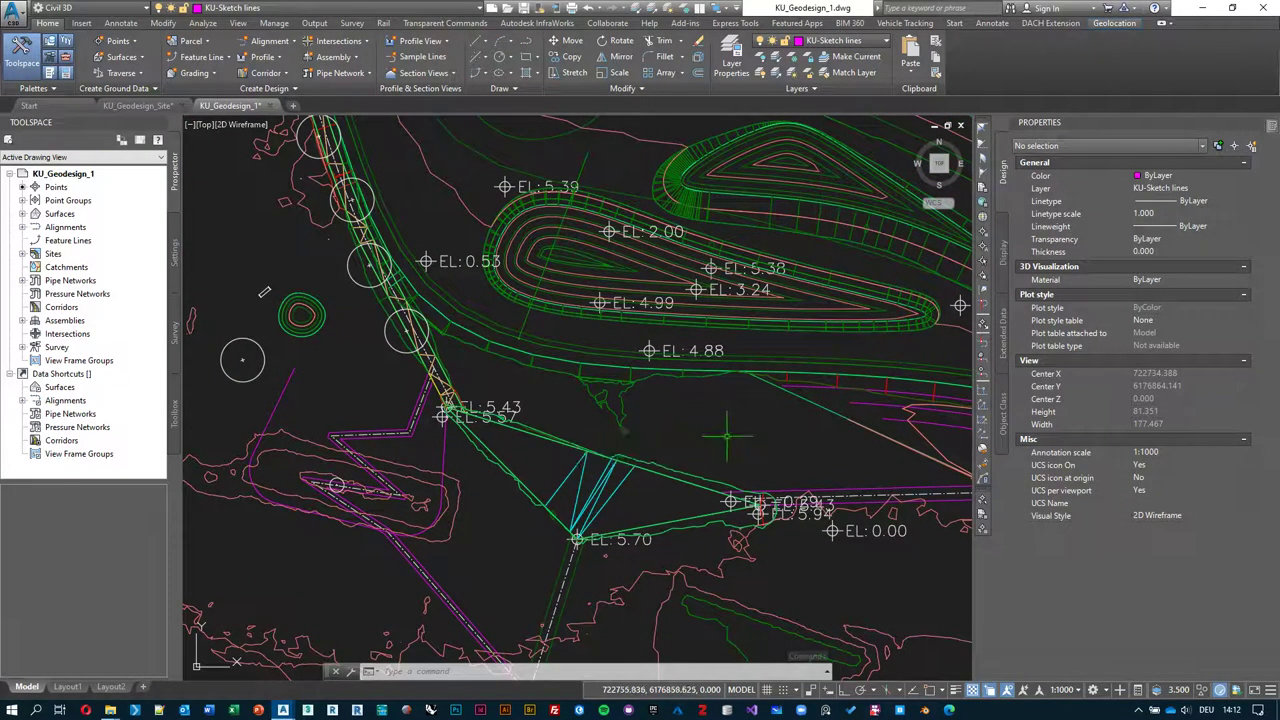
mouse_move(727, 435)
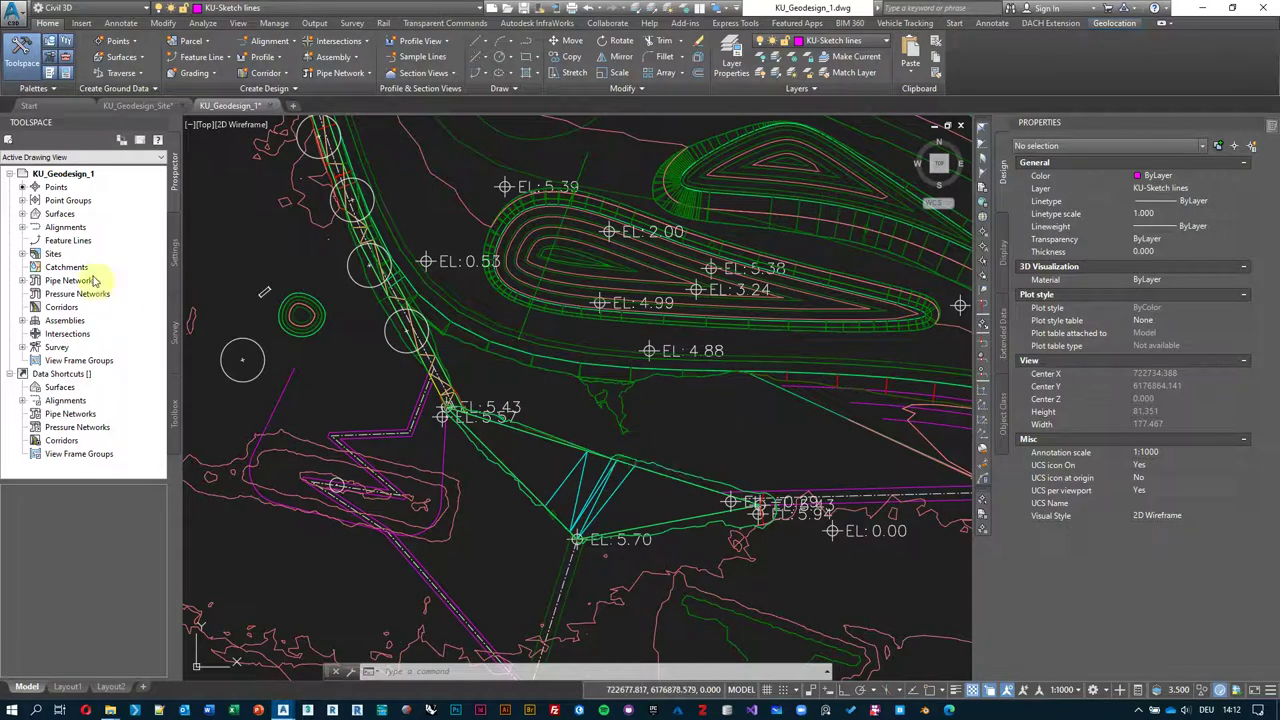